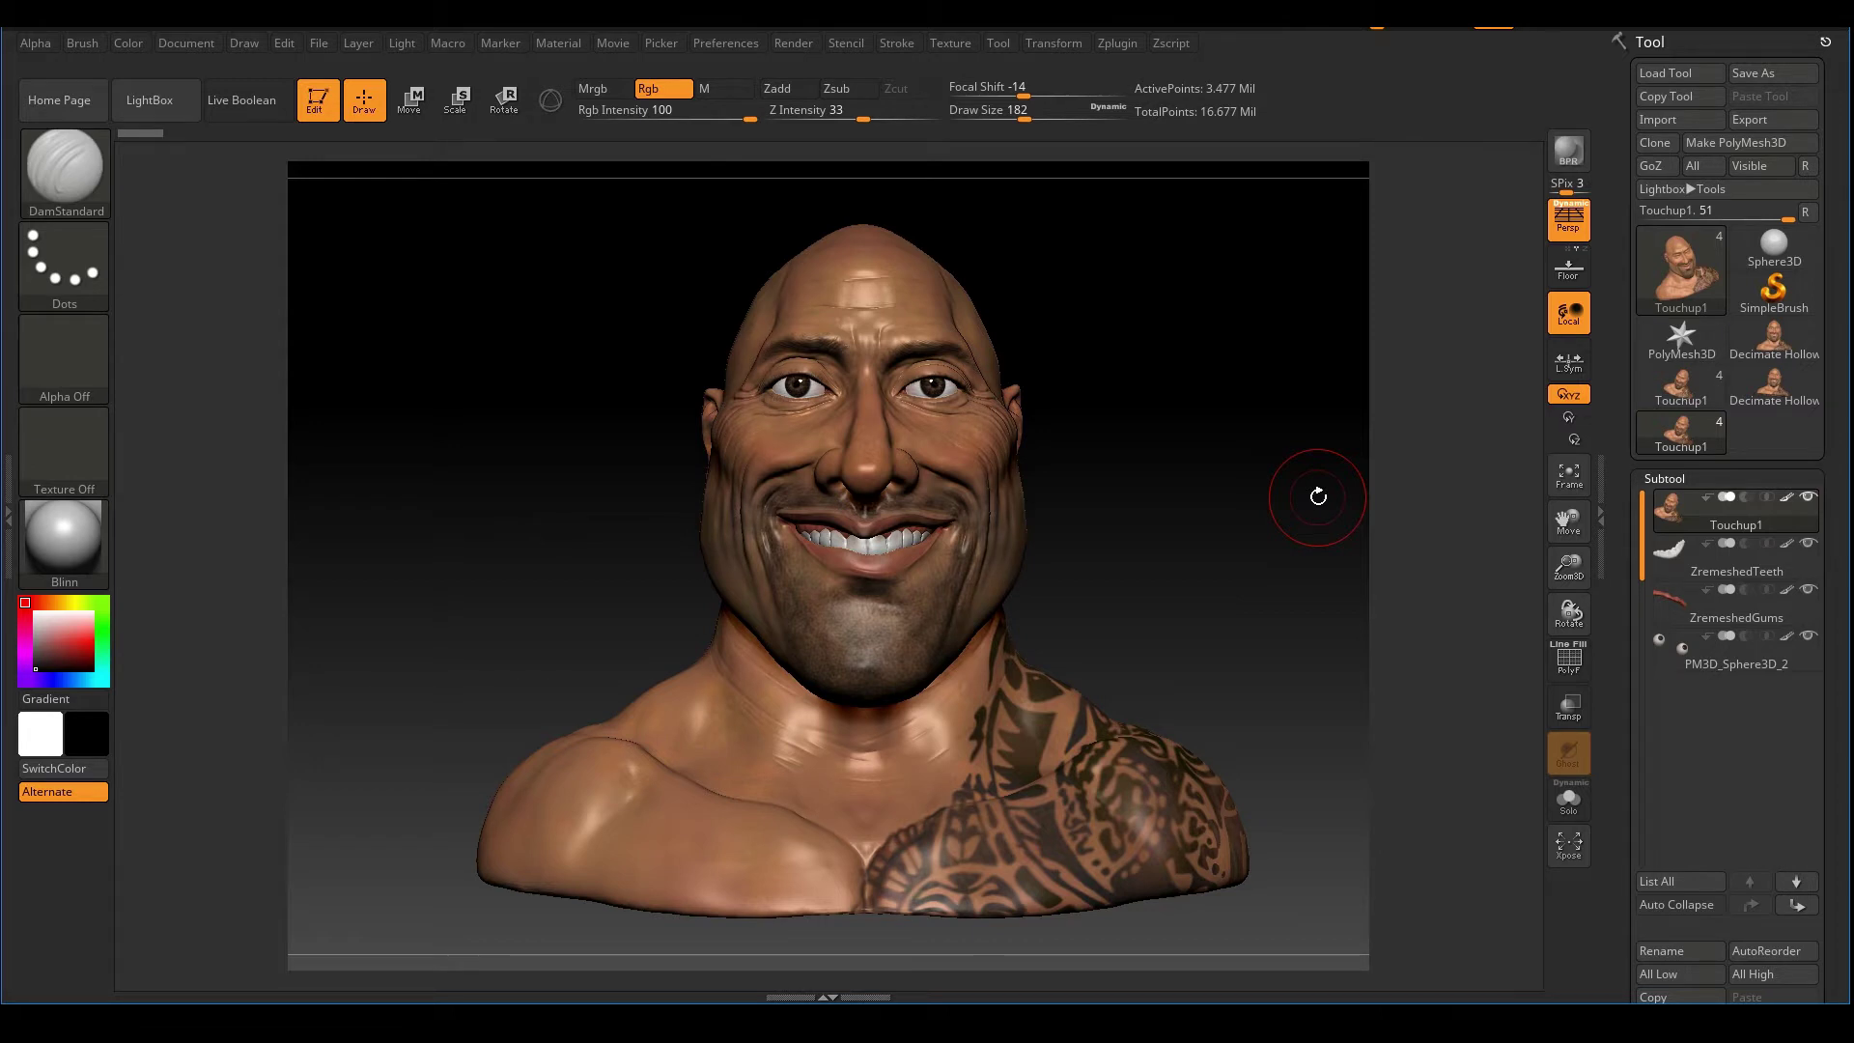
- Merge all visible subtools of the Touchup1 bust into a single new tool
{"action": "left_click_drag", "start_coordinate": [1229, 567], "coordinate": [1246, 584]}
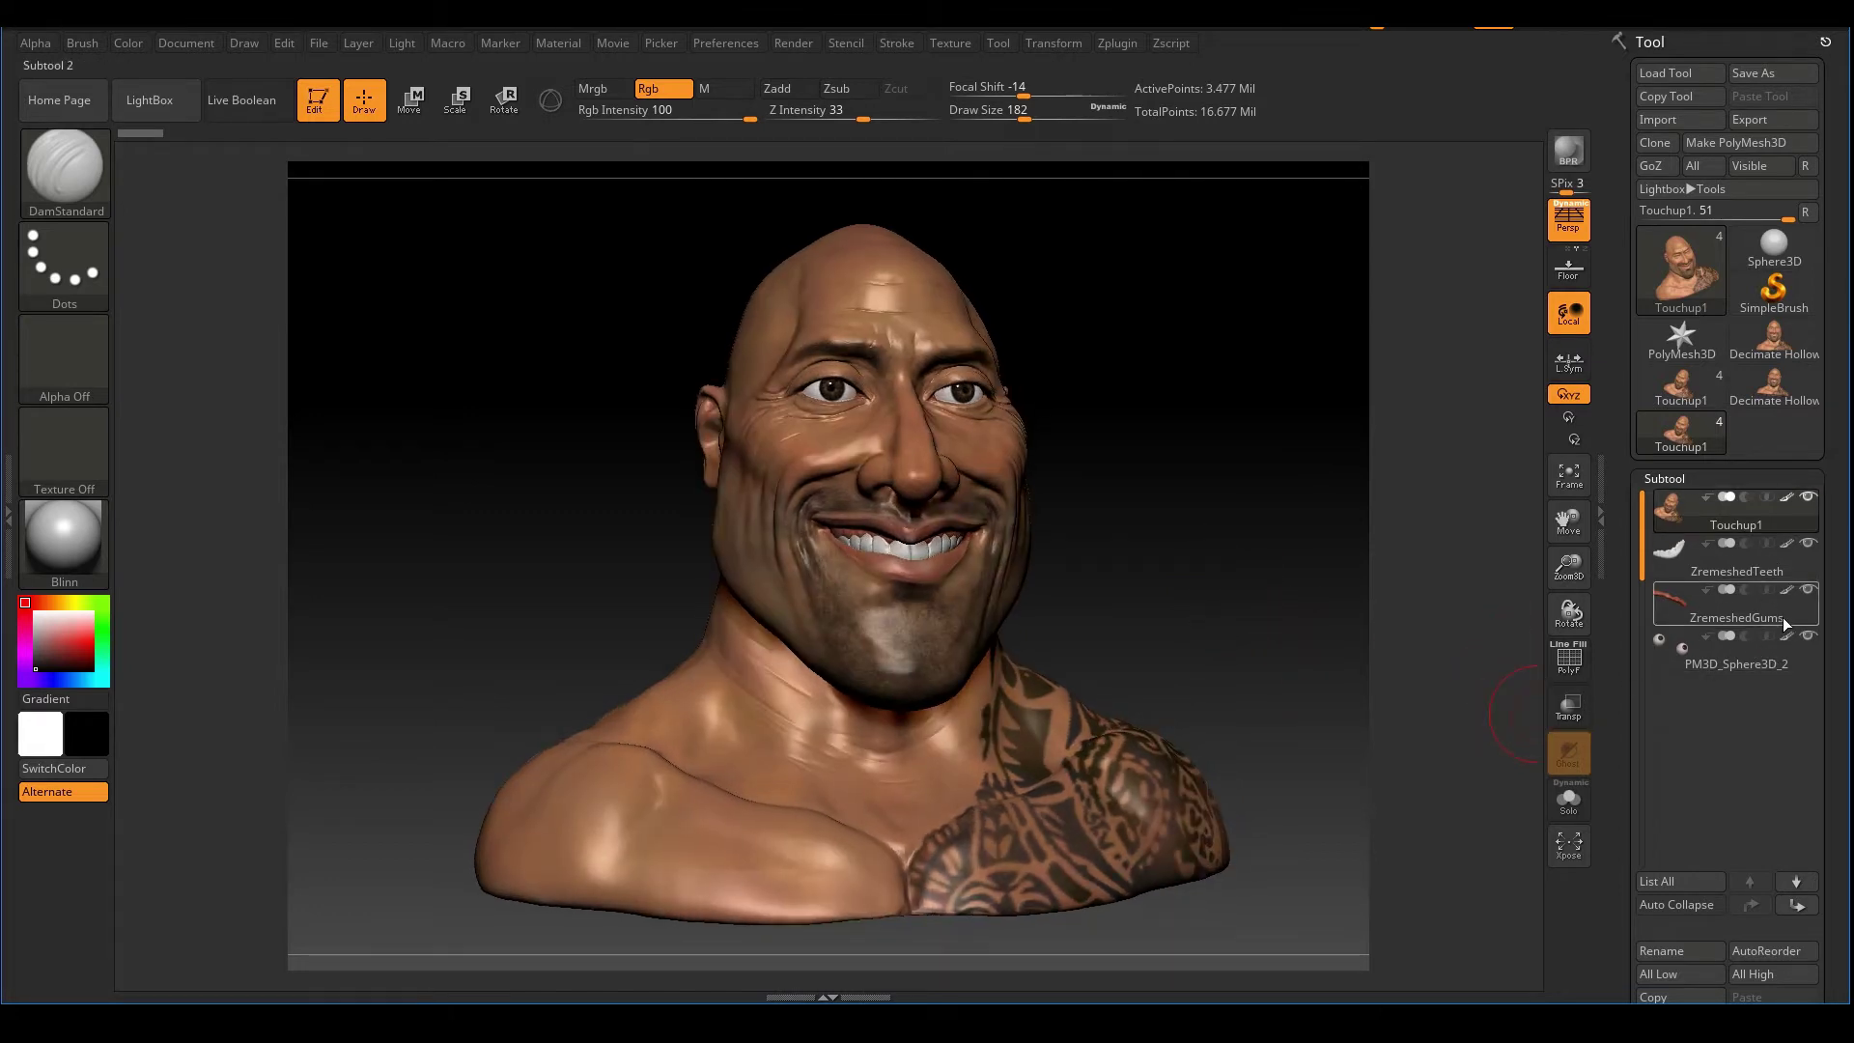
{"action": "scroll", "coordinate": [1828, 695], "scroll_direction": "down", "scroll_amount": 5}
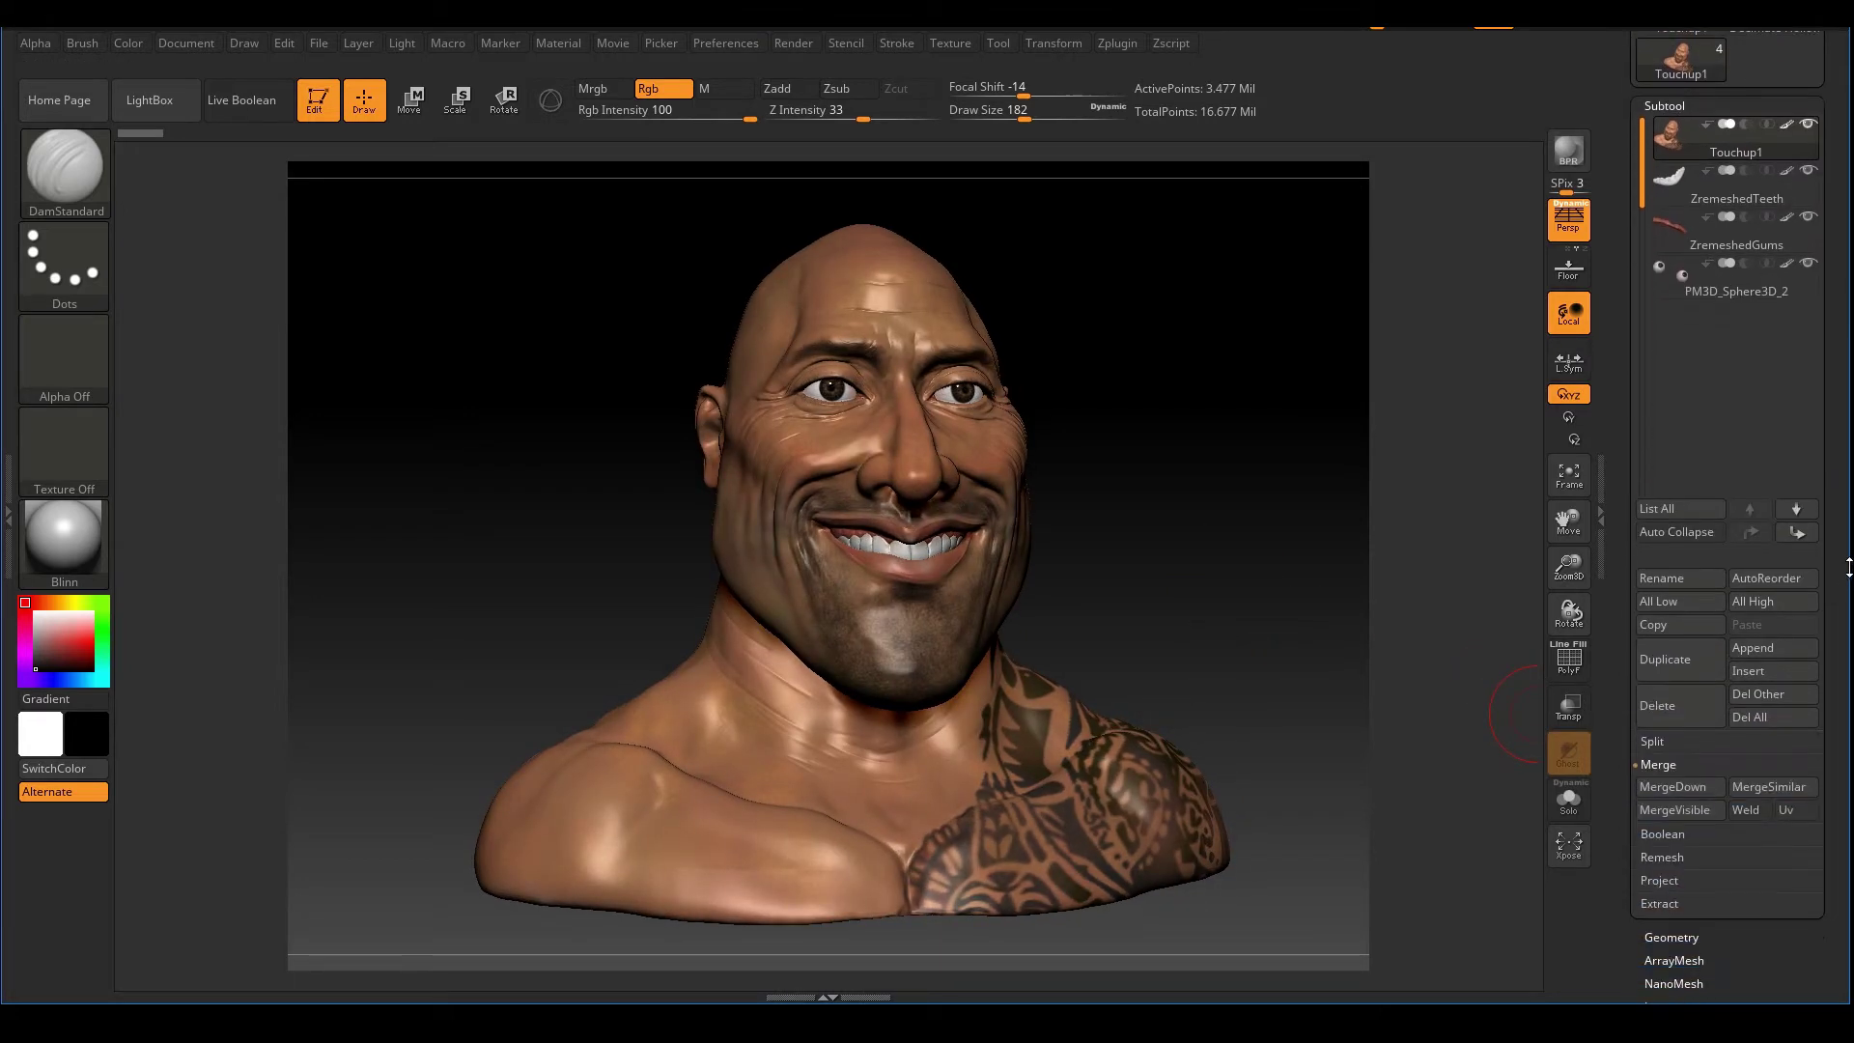
{"action": "left_click", "coordinate": [1686, 755]}
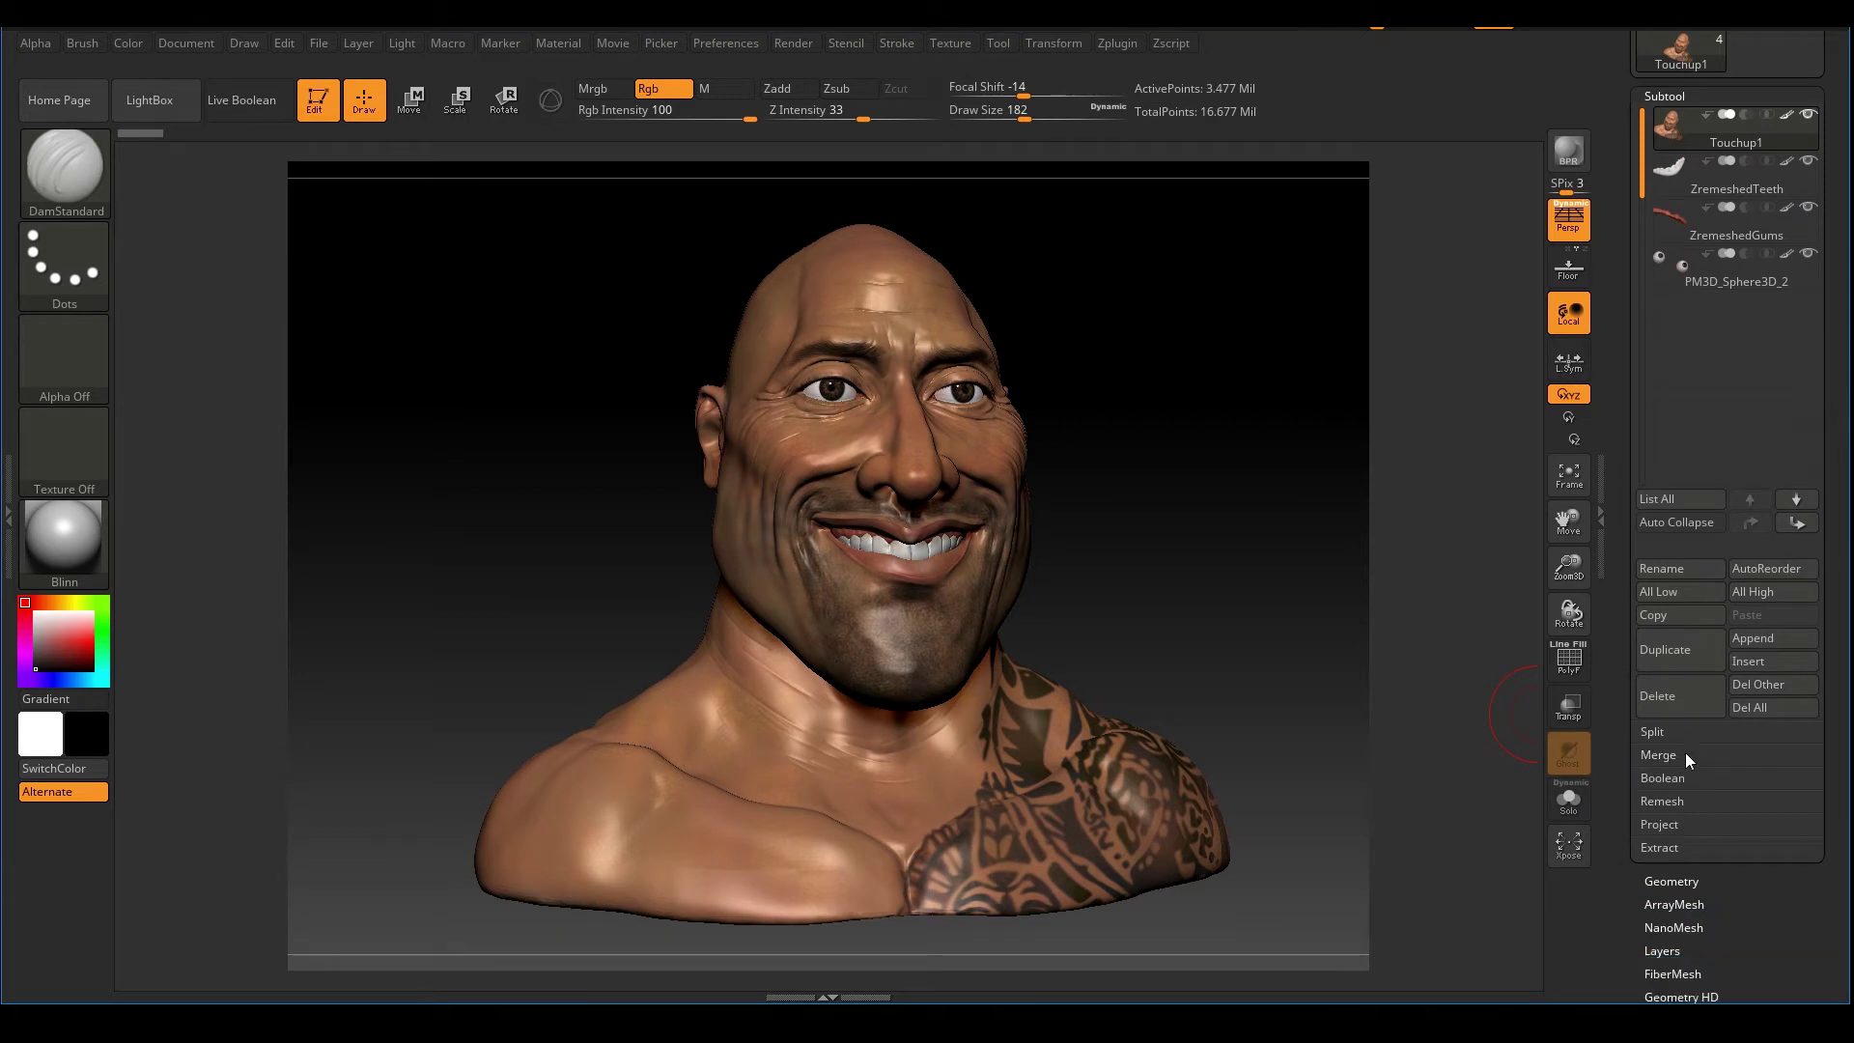
{"action": "left_click", "coordinate": [1683, 751]}
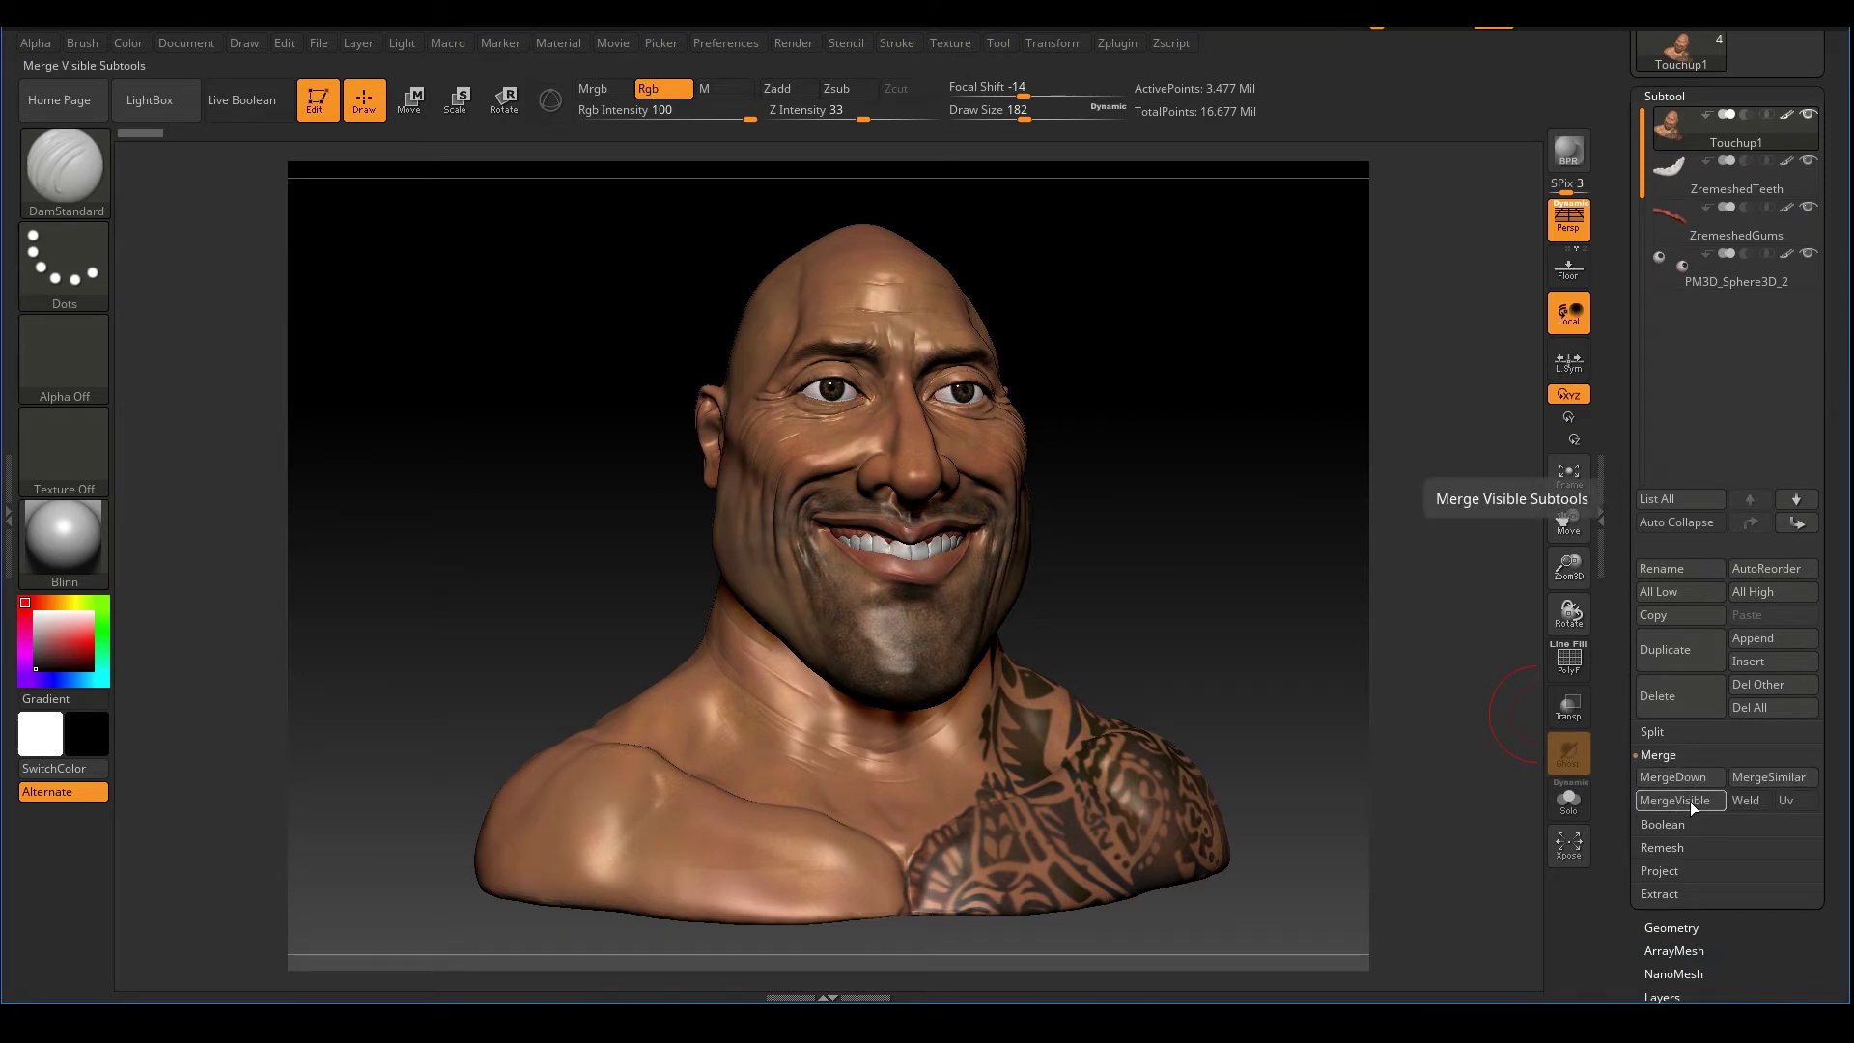
{"action": "left_click_drag", "start_coordinate": [1828, 656], "coordinate": [1826, 731]}
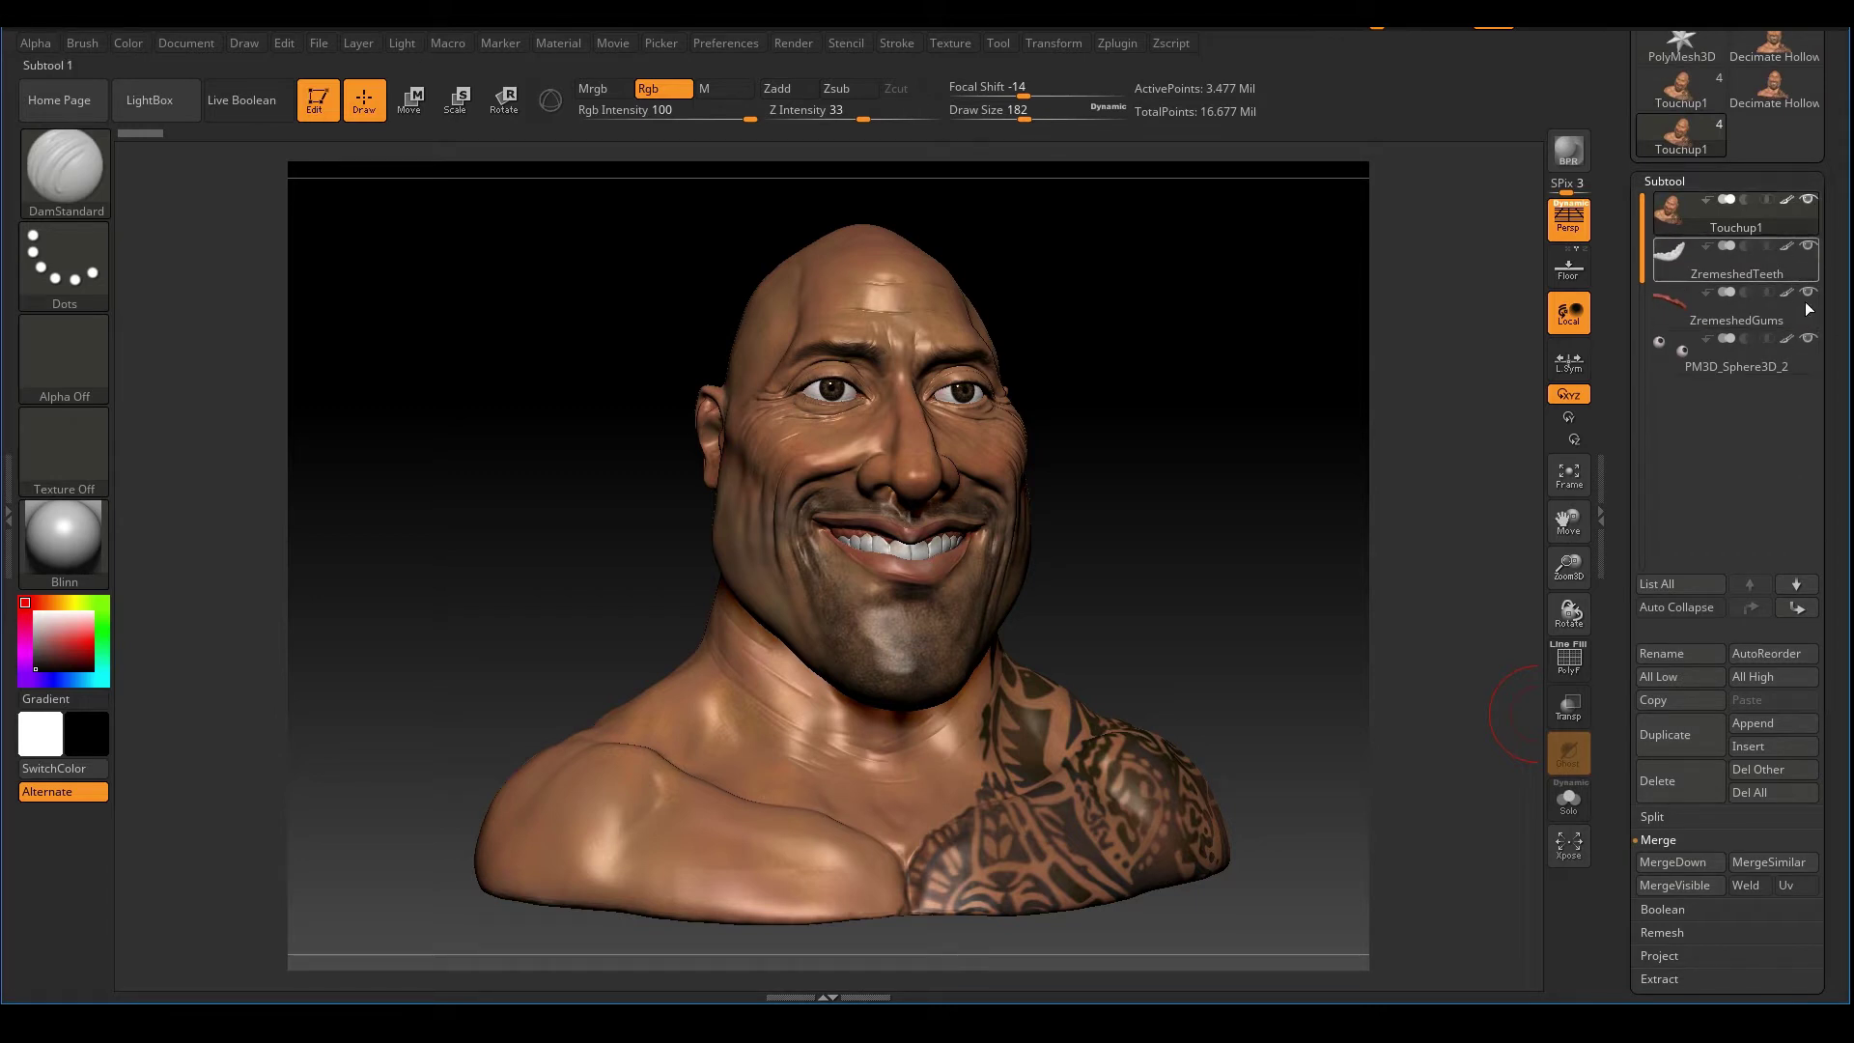
{"action": "scroll", "coordinate": [1838, 468], "scroll_direction": "down", "scroll_amount": 2}
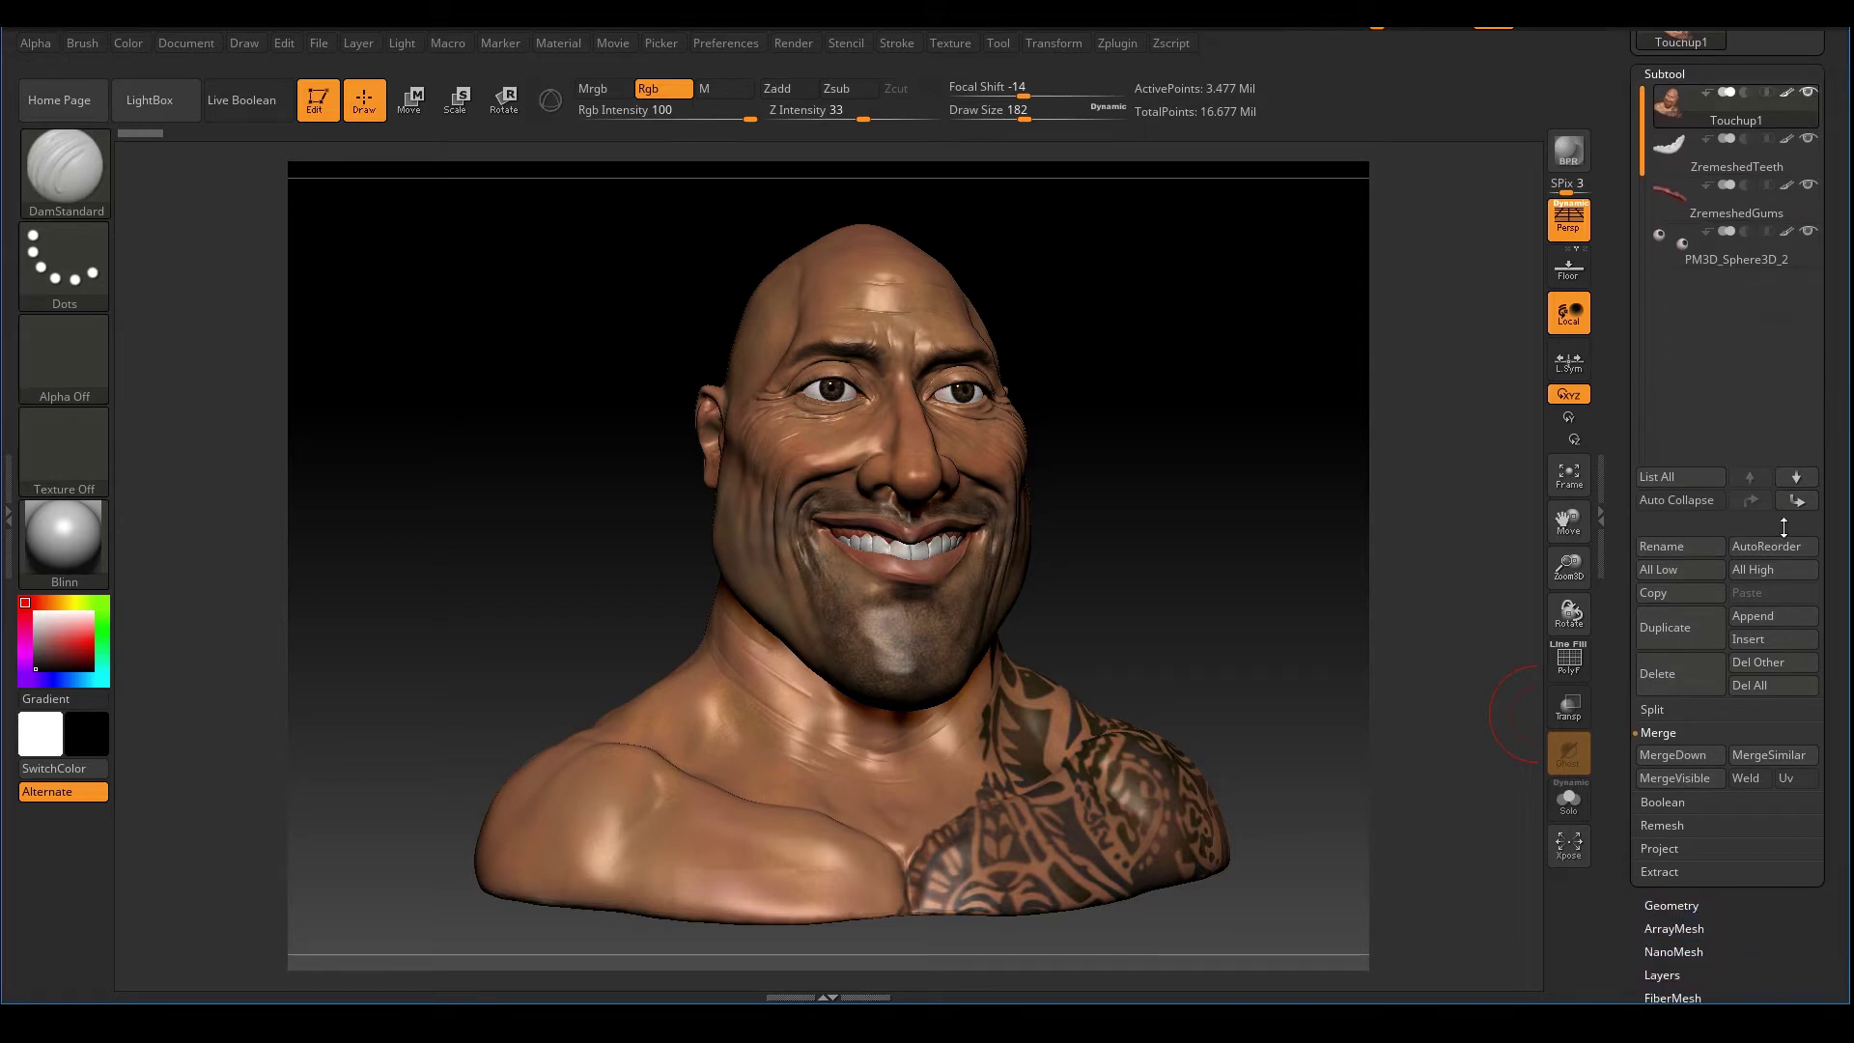
{"action": "left_click", "coordinate": [1683, 779]}
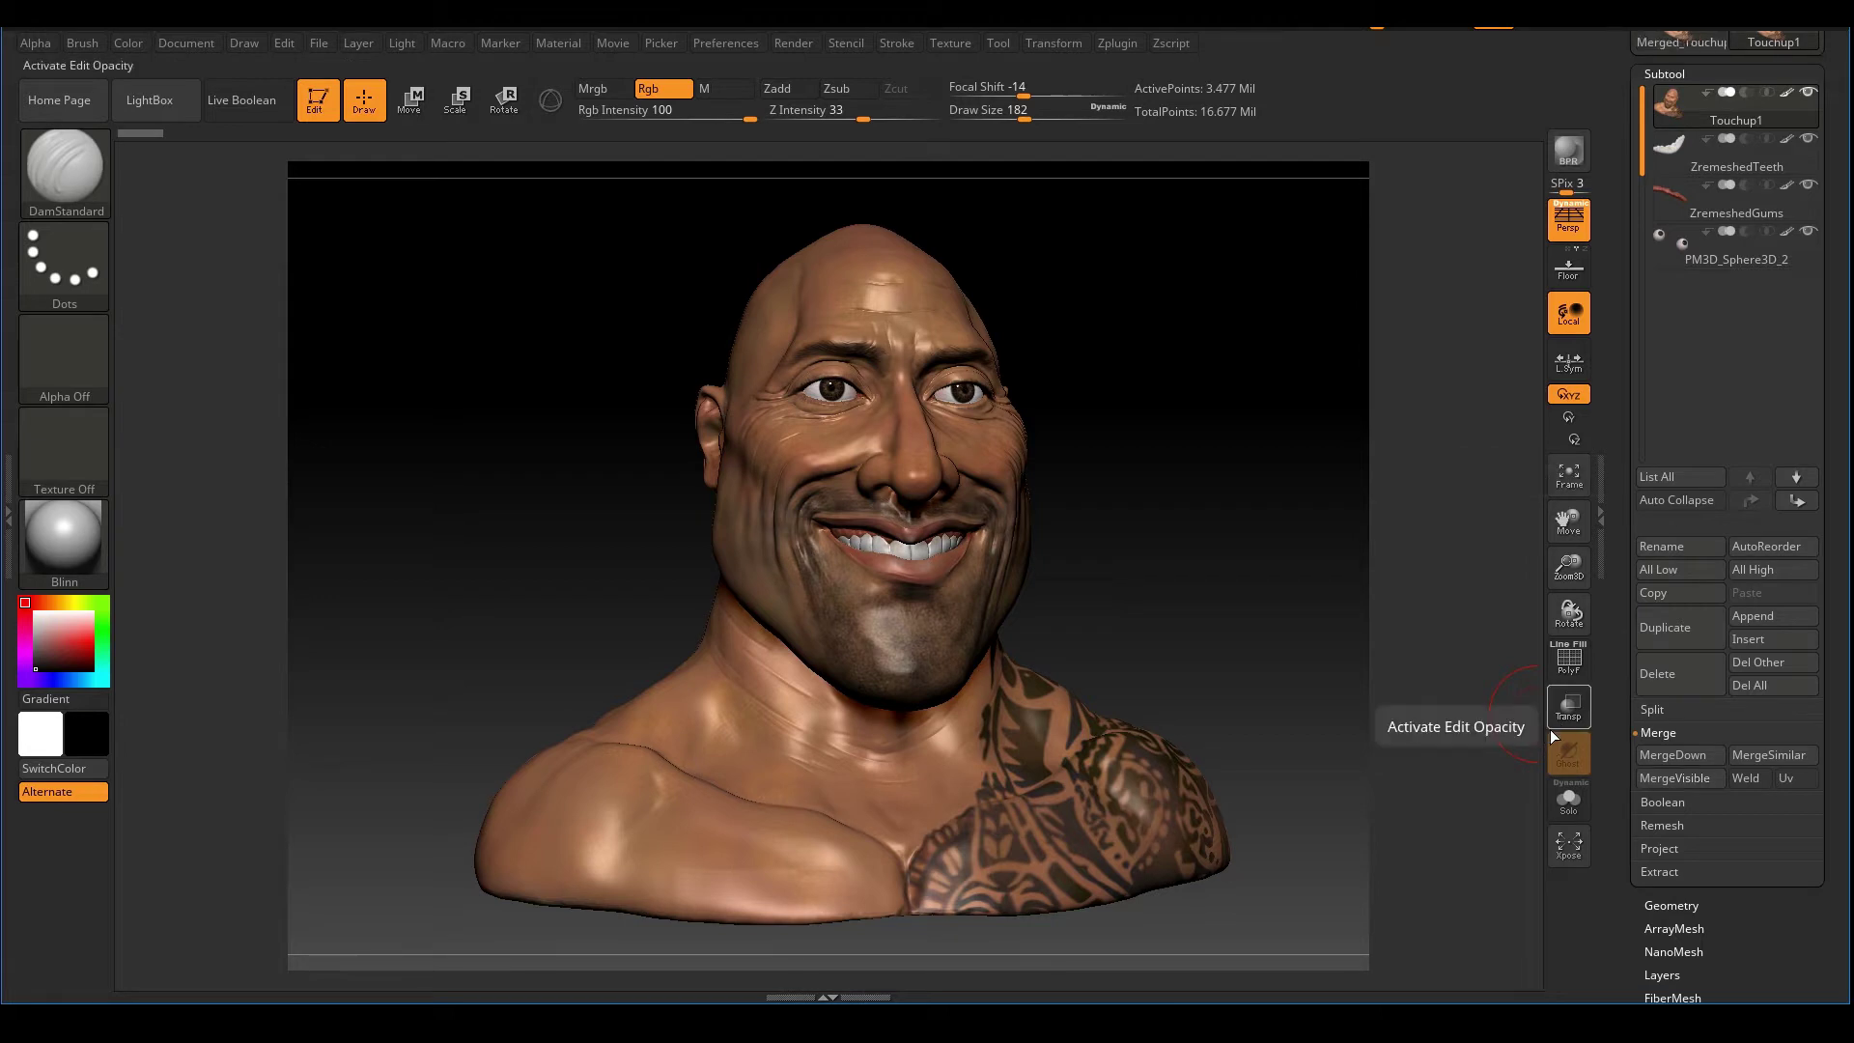
- Switch the active tool to the merged bust, Merged_Touchup1
{"action": "left_click_drag", "start_coordinate": [1839, 200], "coordinate": [1840, 295]}
{"action": "scroll", "coordinate": [1840, 294], "scroll_direction": "up", "scroll_amount": 2}
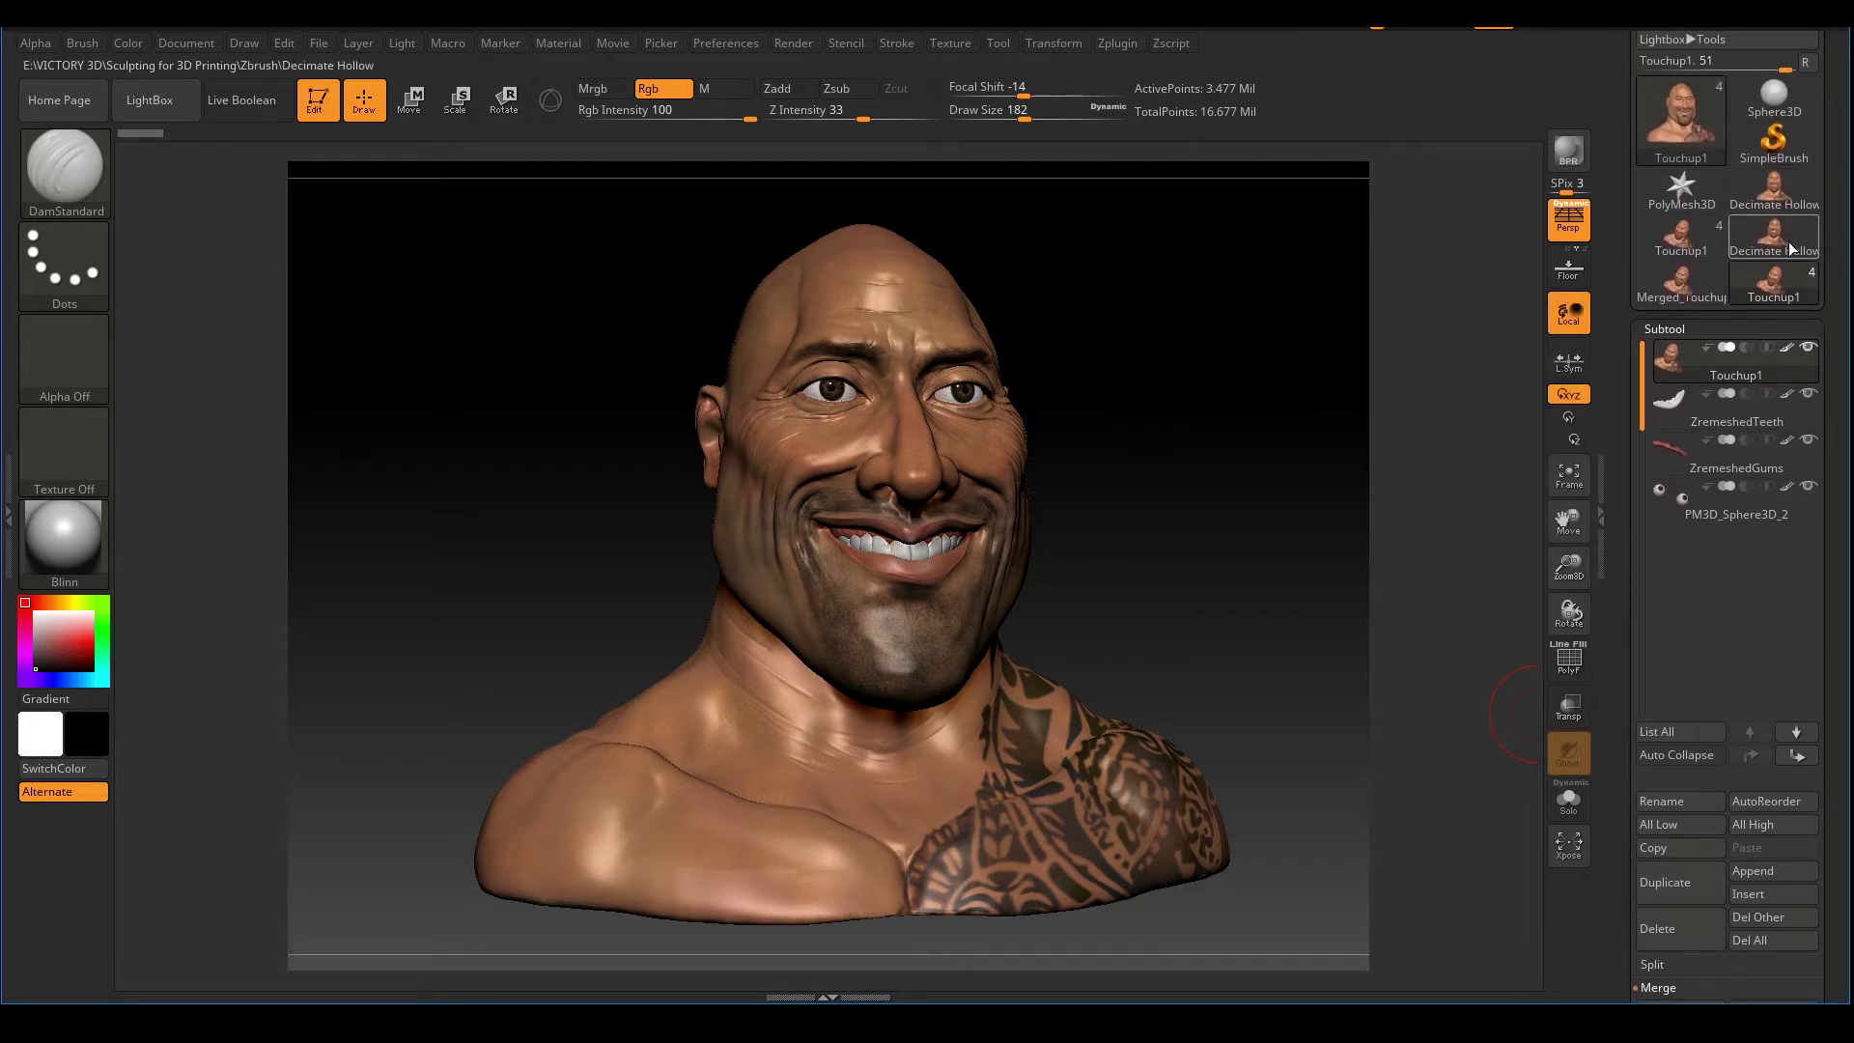
{"action": "scroll", "coordinate": [1831, 256], "scroll_direction": "up", "scroll_amount": 1}
{"action": "mouse_move", "coordinate": [1683, 299]}
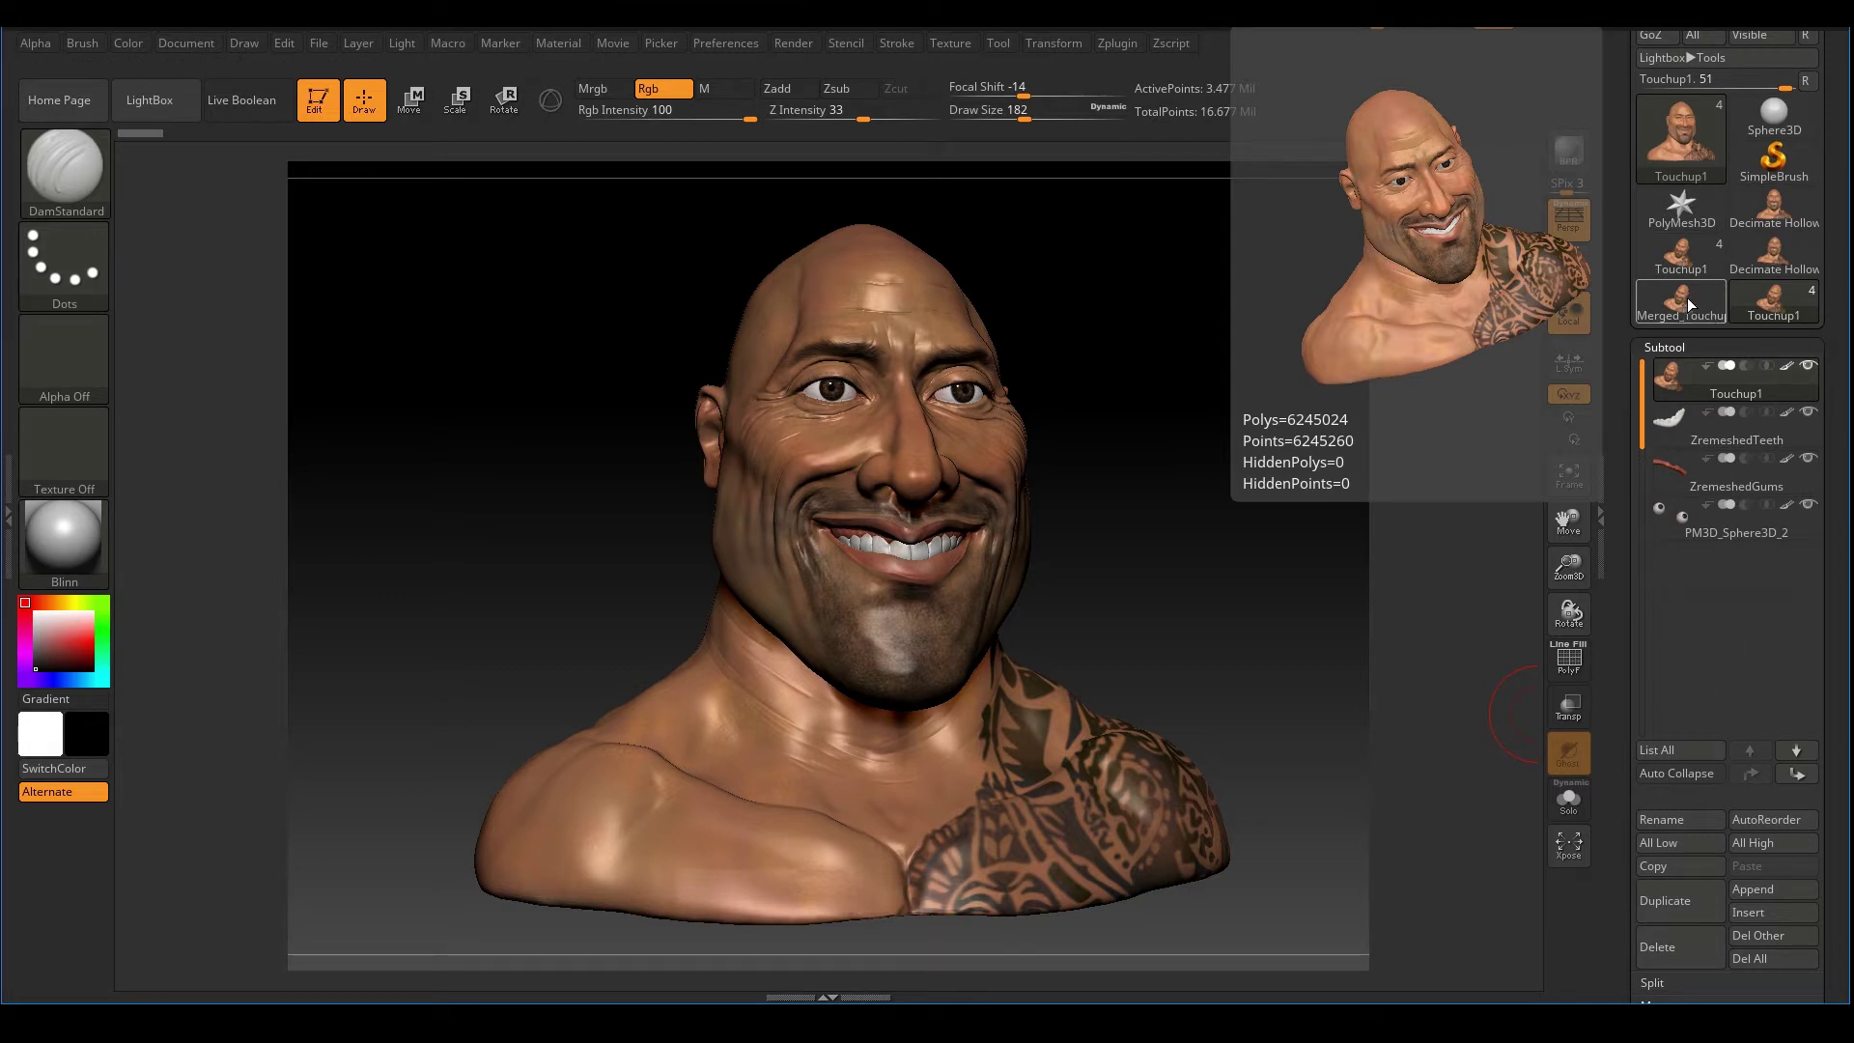
{"action": "left_click", "coordinate": [1695, 310]}
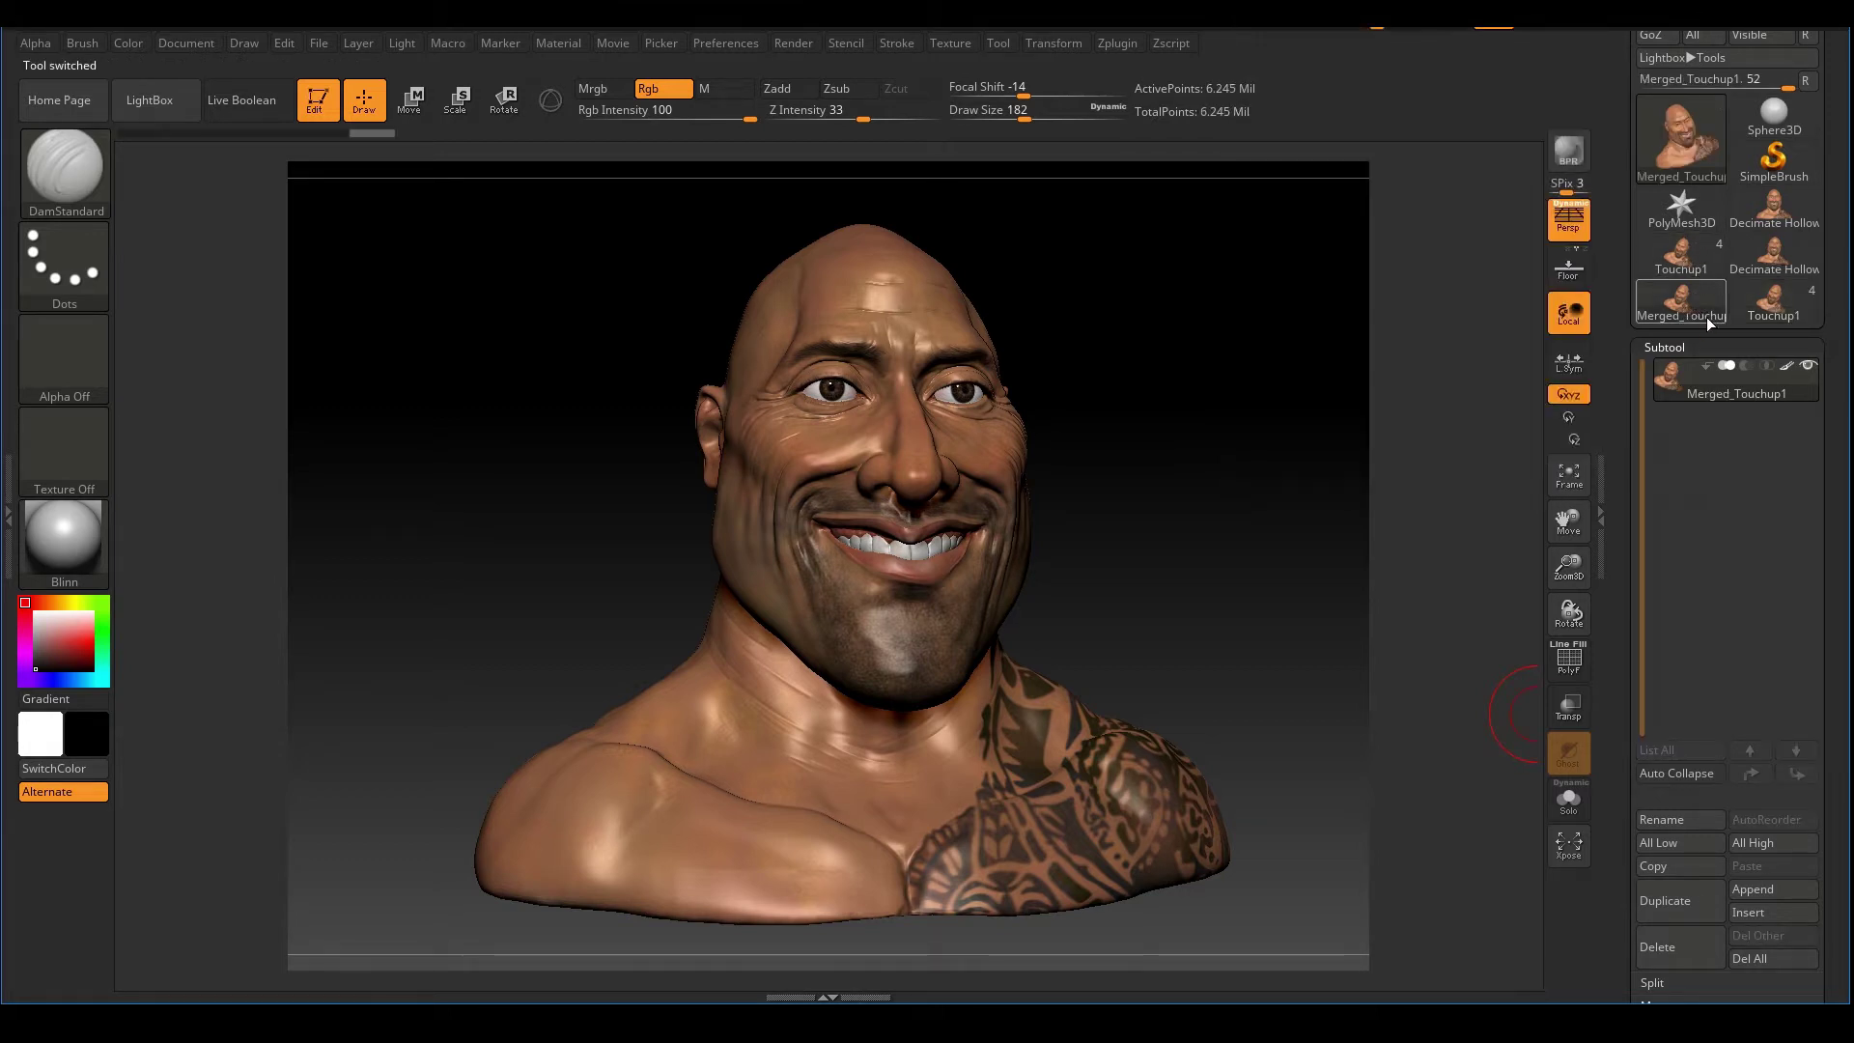
{"action": "left_click_drag", "start_coordinate": [1313, 506], "coordinate": [1311, 513]}
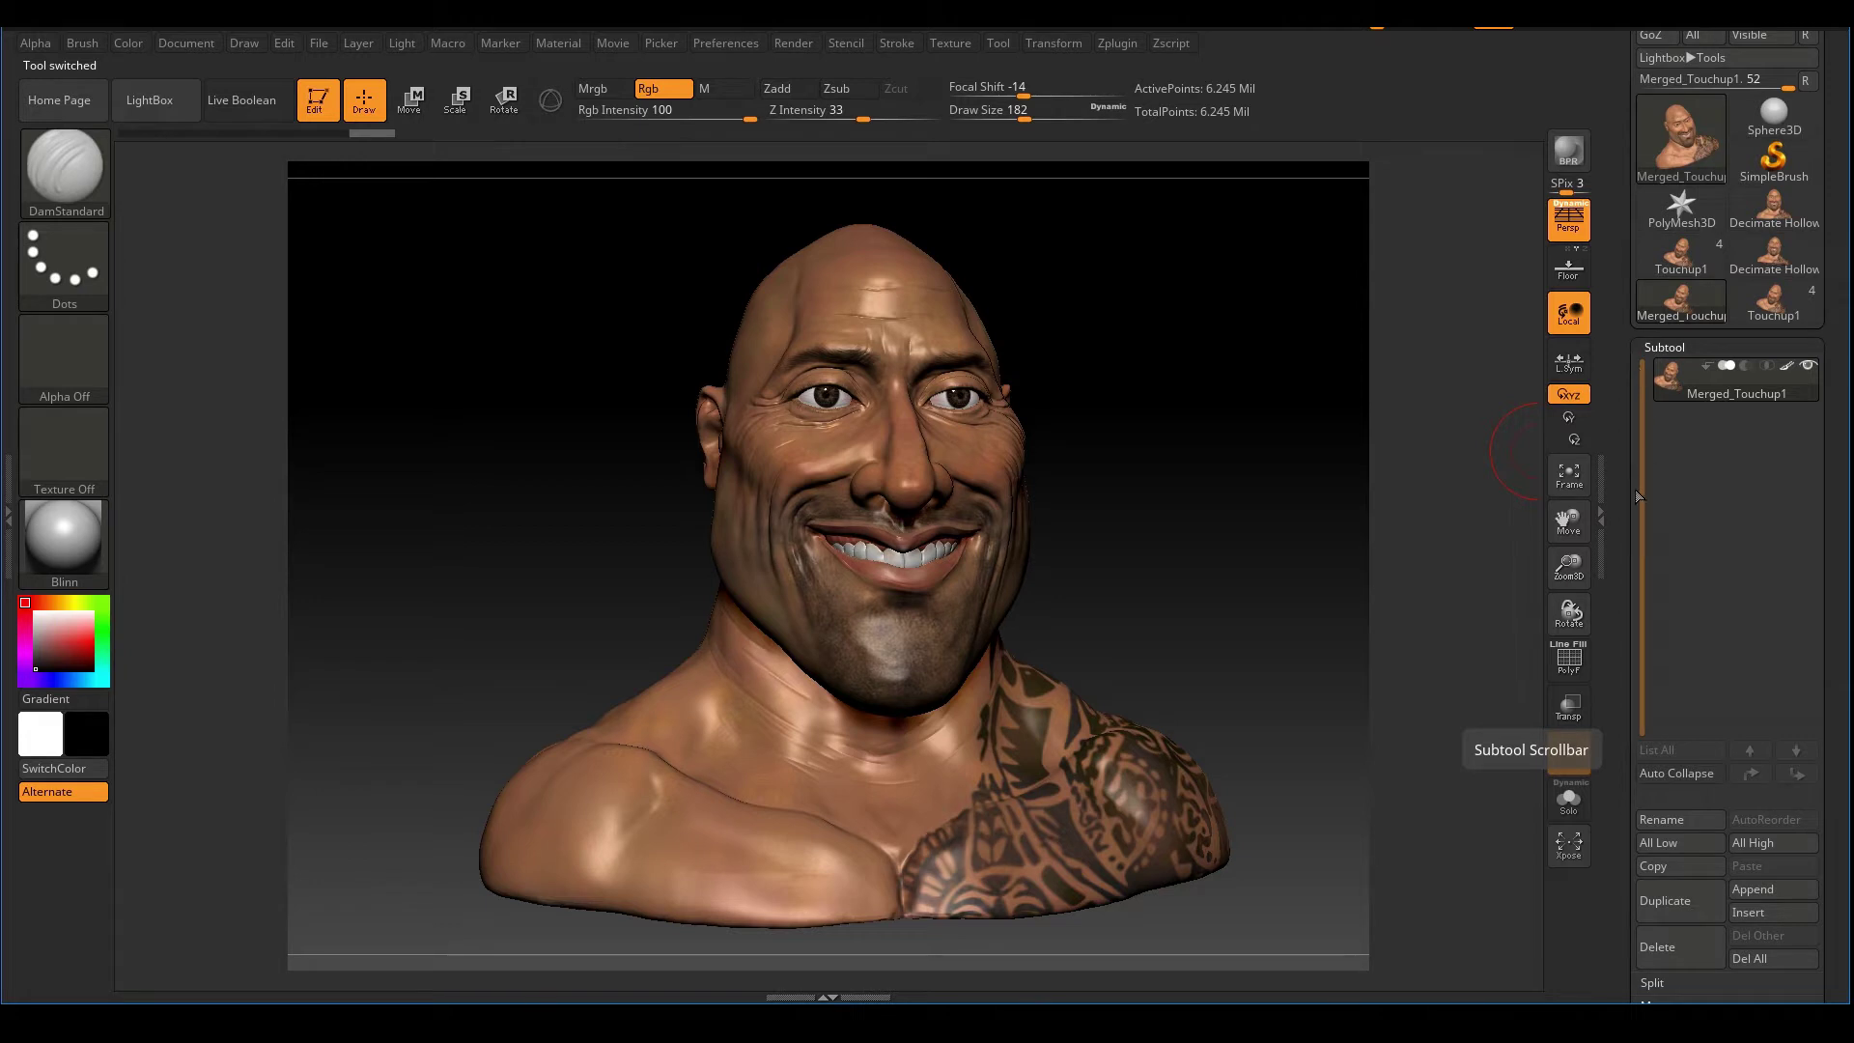
{"action": "mouse_move", "coordinate": [1699, 369]}
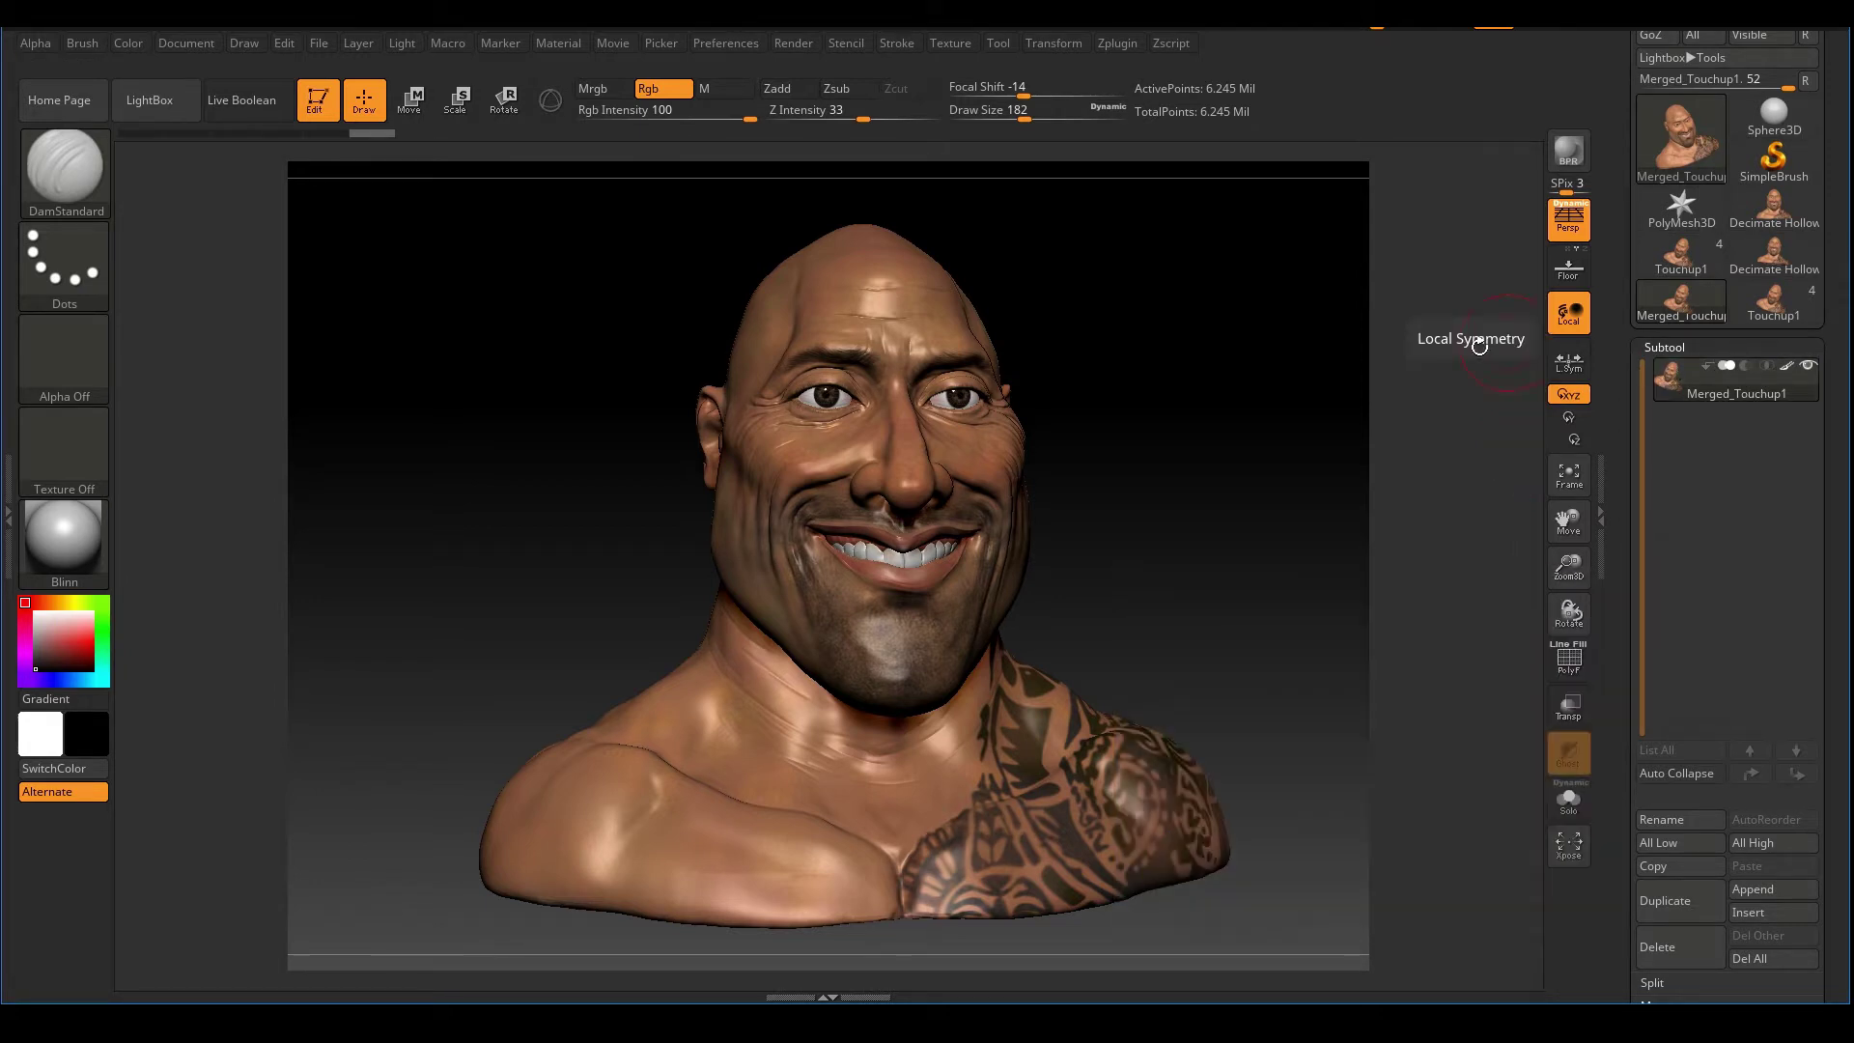
- Set the draw size to 177 and choose MaskPen as the masking brush for the bust's underside
{"action": "left_click_drag", "start_coordinate": [1220, 483], "coordinate": [830, 618]}
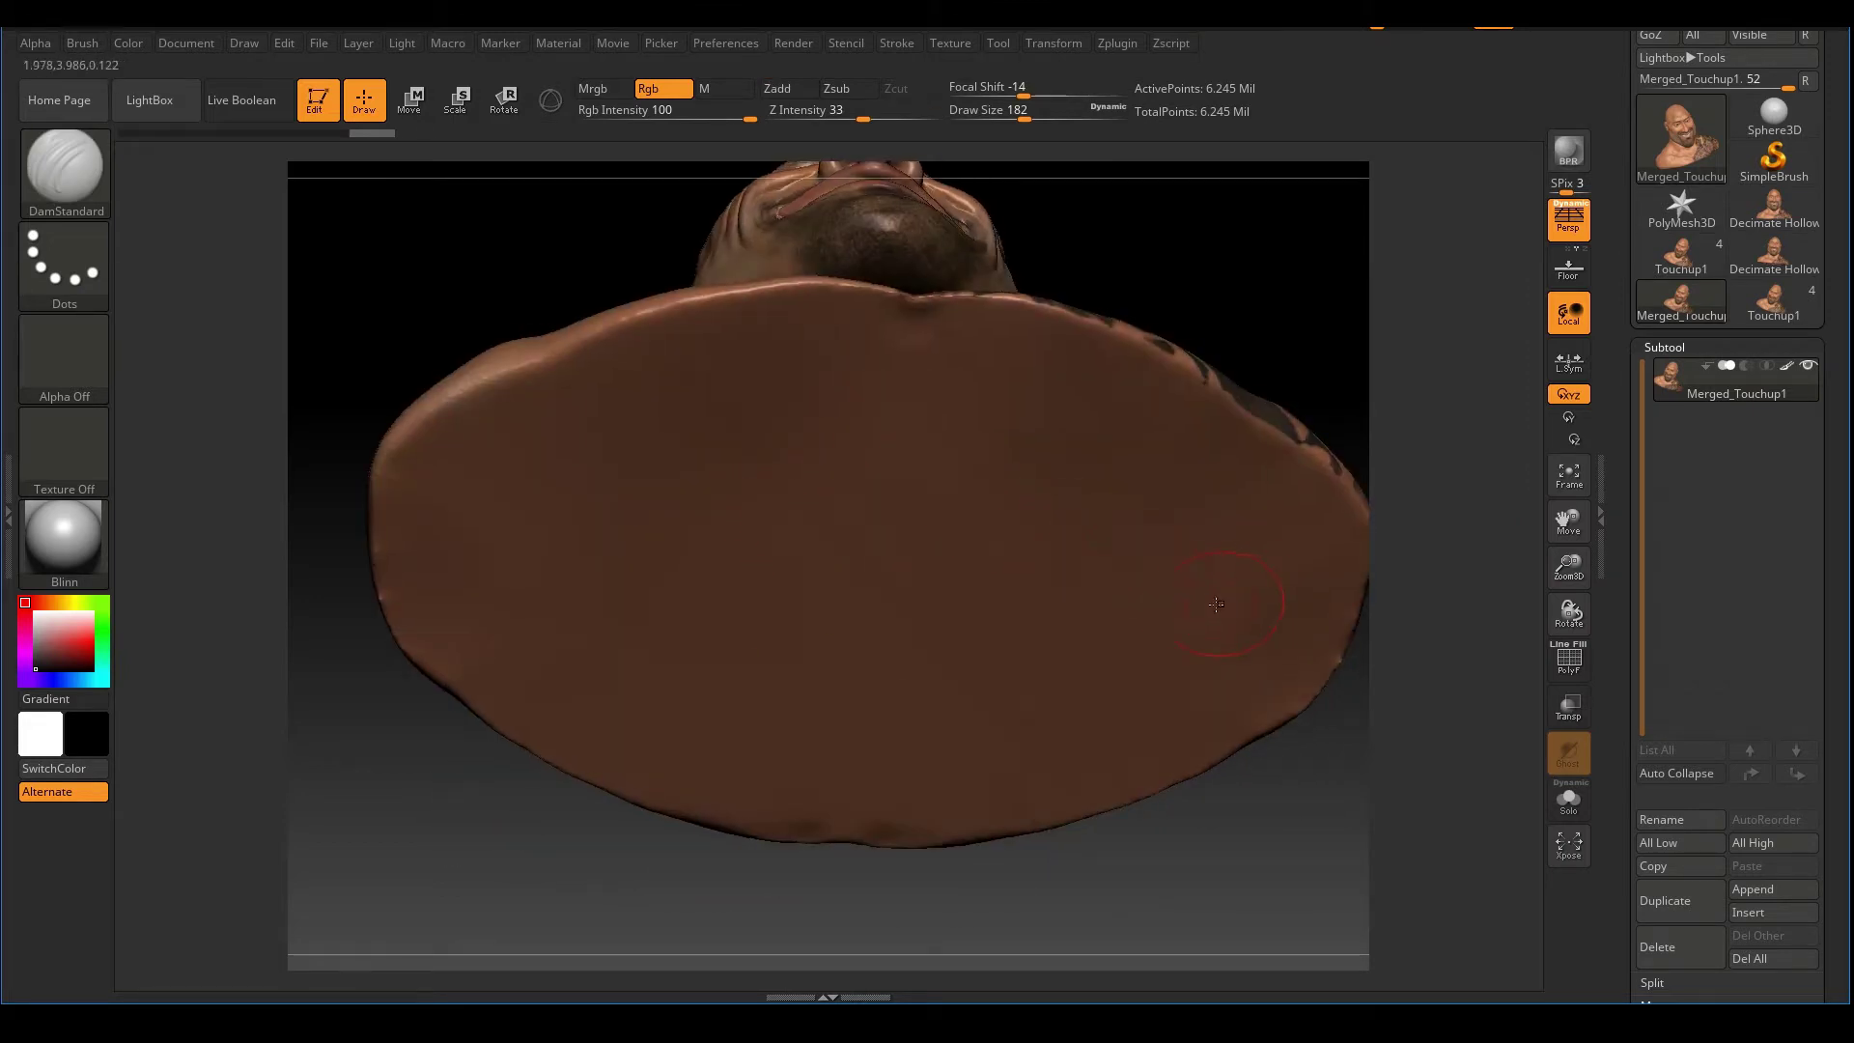
{"action": "right_click_drag", "start_coordinate": [1217, 604], "coordinate": [1151, 451], "text": "ctrl"}
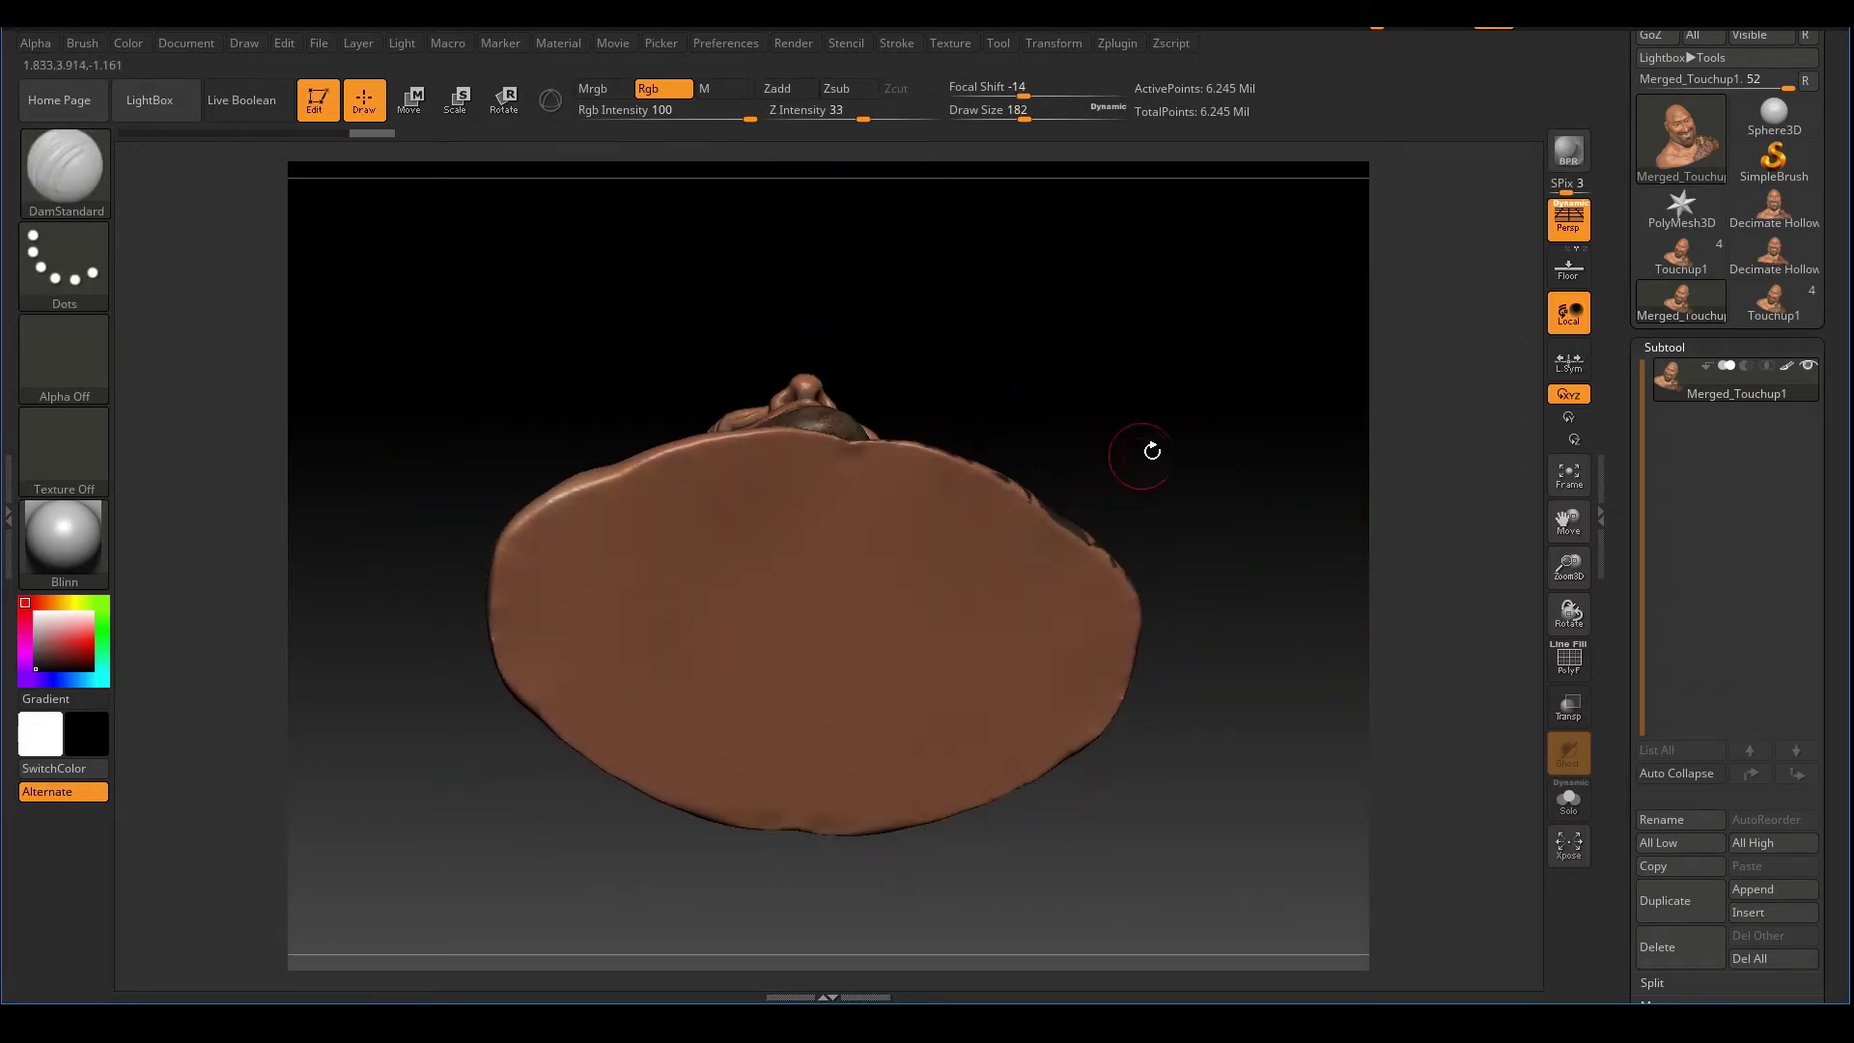
{"action": "mouse_move", "coordinate": [1152, 450]}
{"action": "left_mouse_down"}
{"action": "mouse_move", "coordinate": [1273, 400]}
{"action": "mouse_move", "coordinate": [1245, 455]}
{"action": "mouse_move", "coordinate": [1204, 372]}
{"action": "mouse_move", "coordinate": [1171, 405]}
{"action": "mouse_move", "coordinate": [1262, 372]}
{"action": "mouse_move", "coordinate": [1294, 426]}
{"action": "mouse_move", "coordinate": [1254, 402]}
{"action": "mouse_move", "coordinate": [1049, 514]}
{"action": "left_mouse_up"}
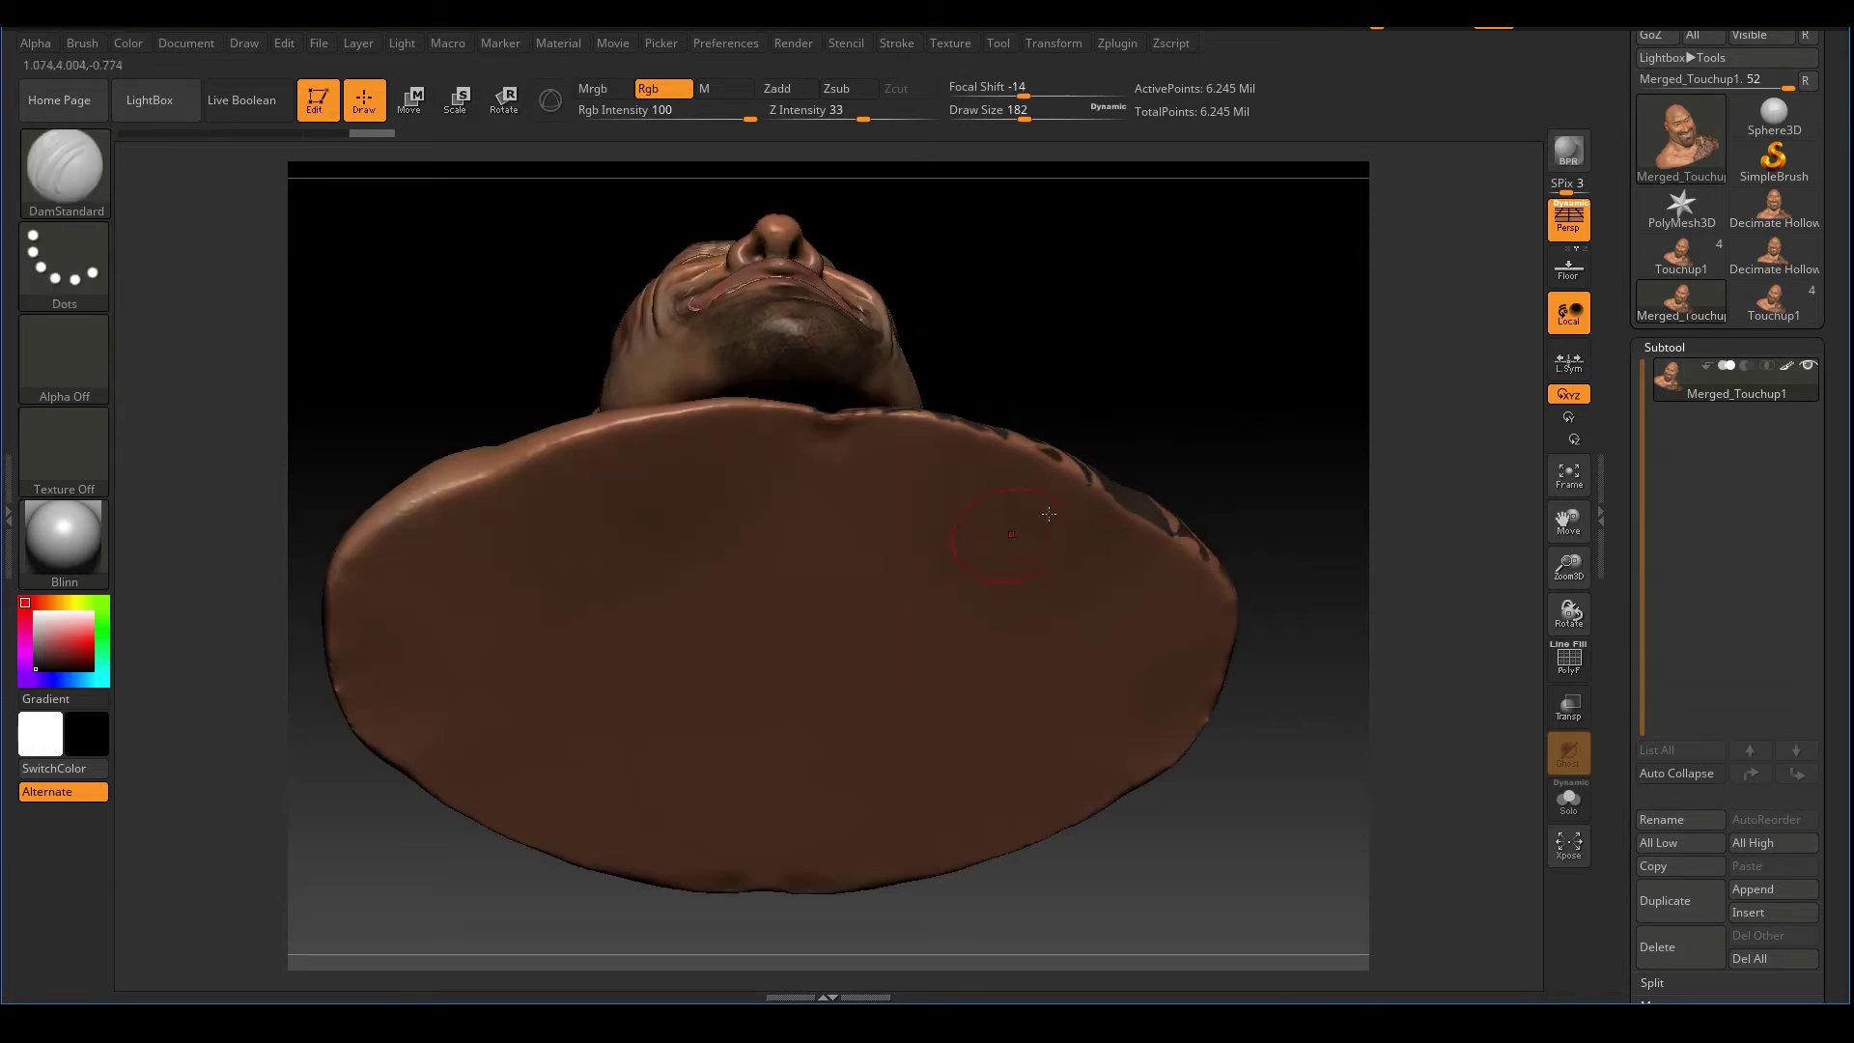
{"action": "key", "text": "s"}
{"action": "left_click", "coordinate": [800, 590]}
{"action": "right_click_drag", "start_coordinate": [914, 564], "coordinate": [943, 541], "text": "ctrl"}
{"action": "left_click_drag", "start_coordinate": [1138, 397], "coordinate": [1232, 458], "text": "alt"}
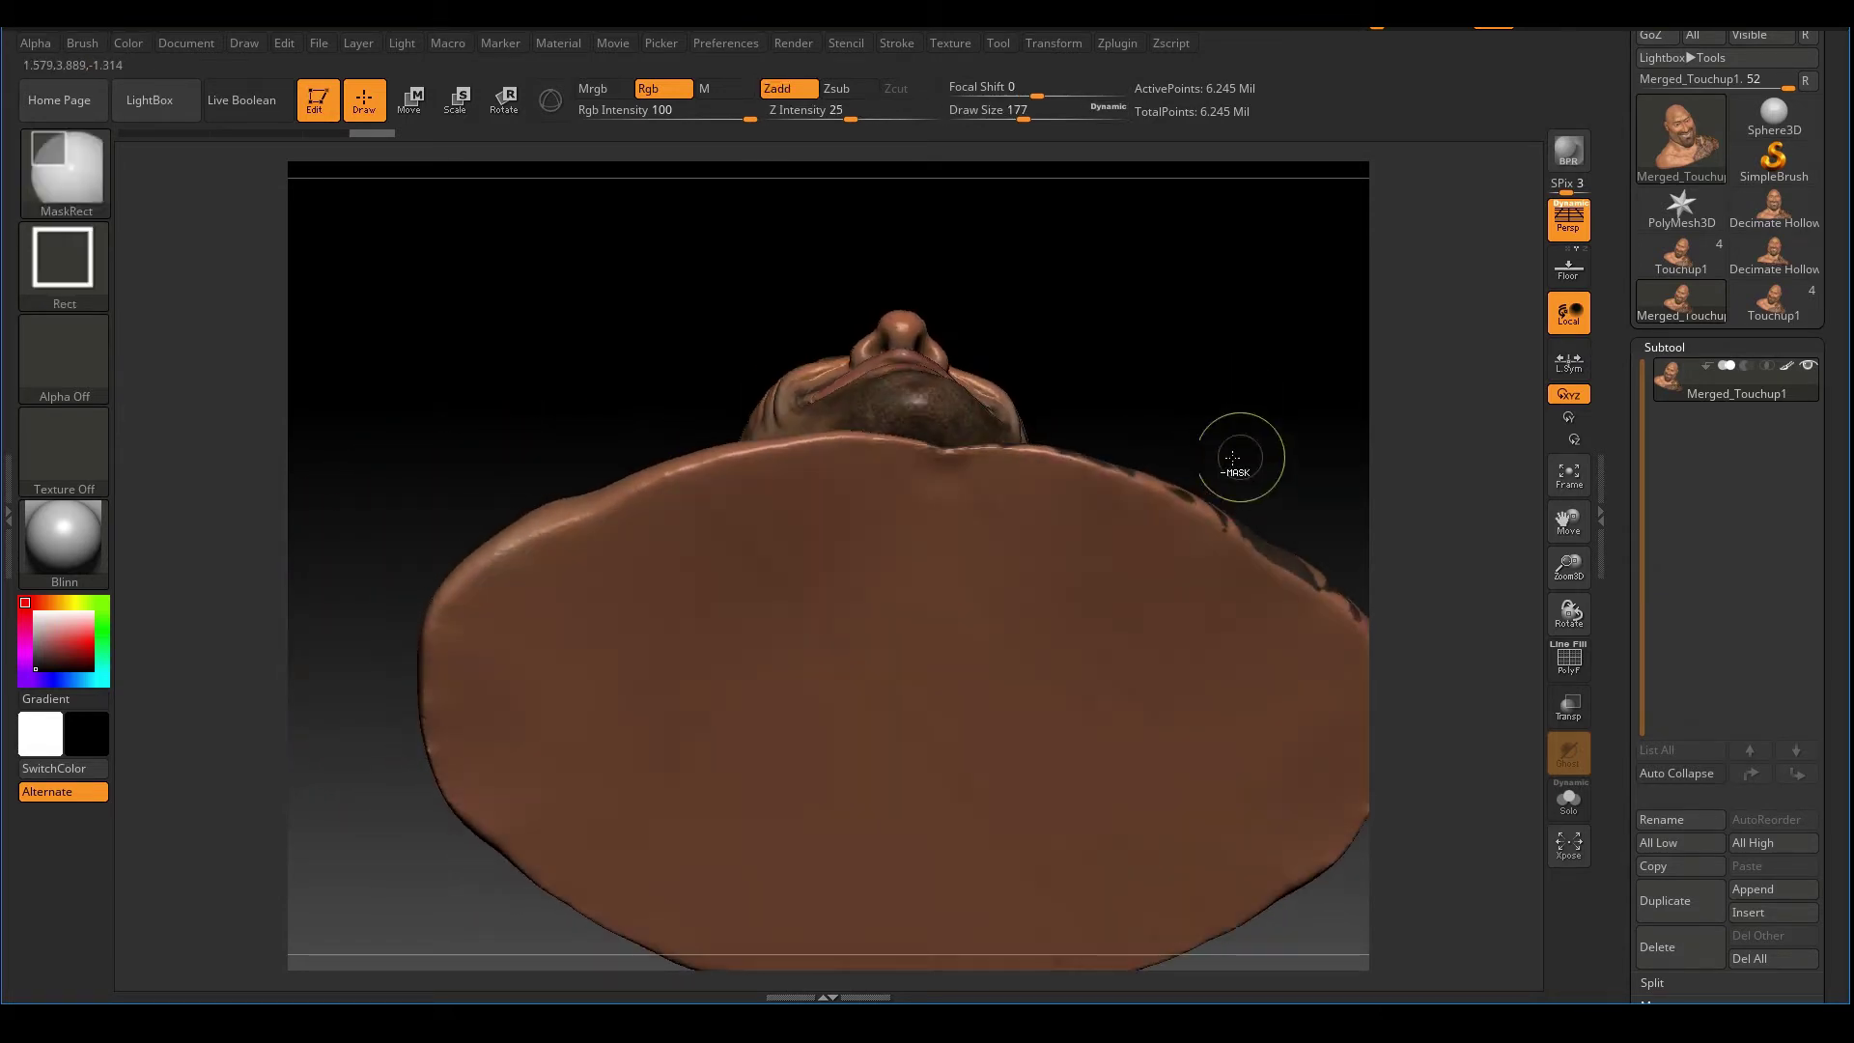
{"action": "right_click_drag", "start_coordinate": [1232, 458], "coordinate": [1159, 315], "text": "ctrl"}
{"action": "left_click_drag", "start_coordinate": [1159, 315], "coordinate": [1115, 319]}
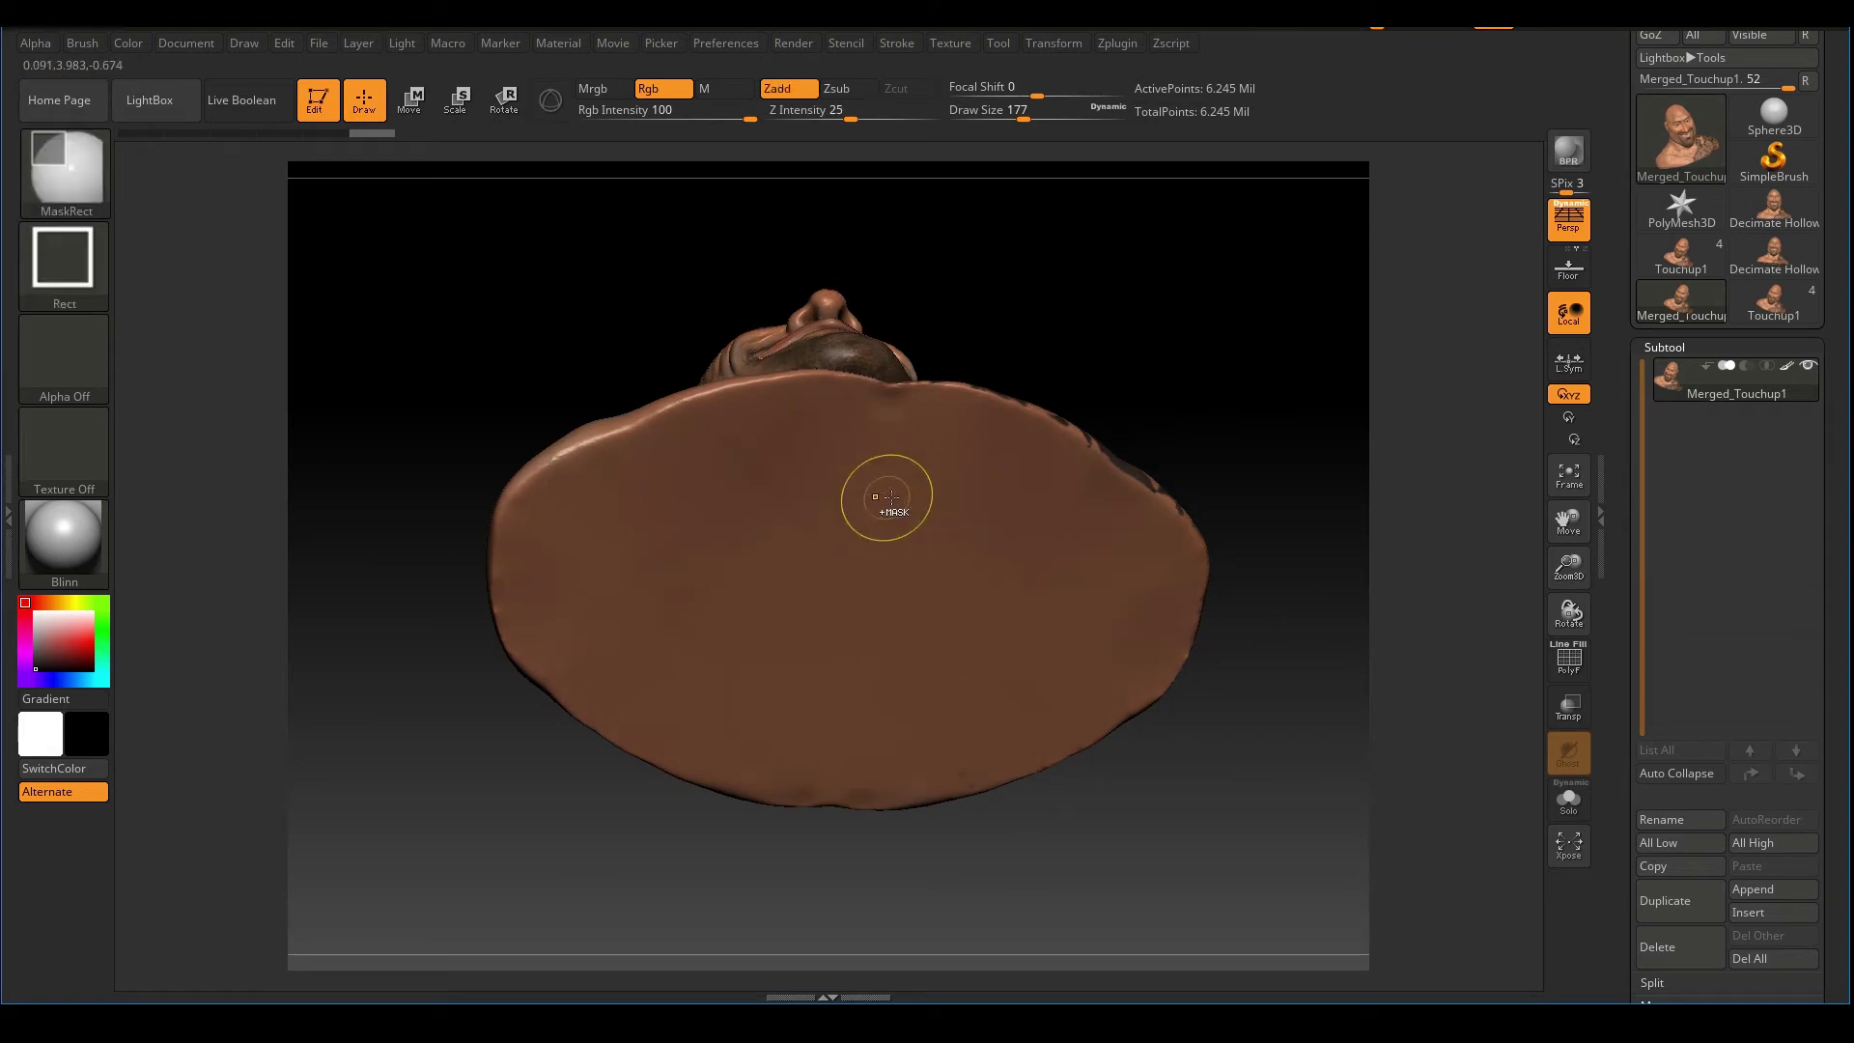
{"action": "left_click", "coordinate": [65, 172], "text": "ctrl"}
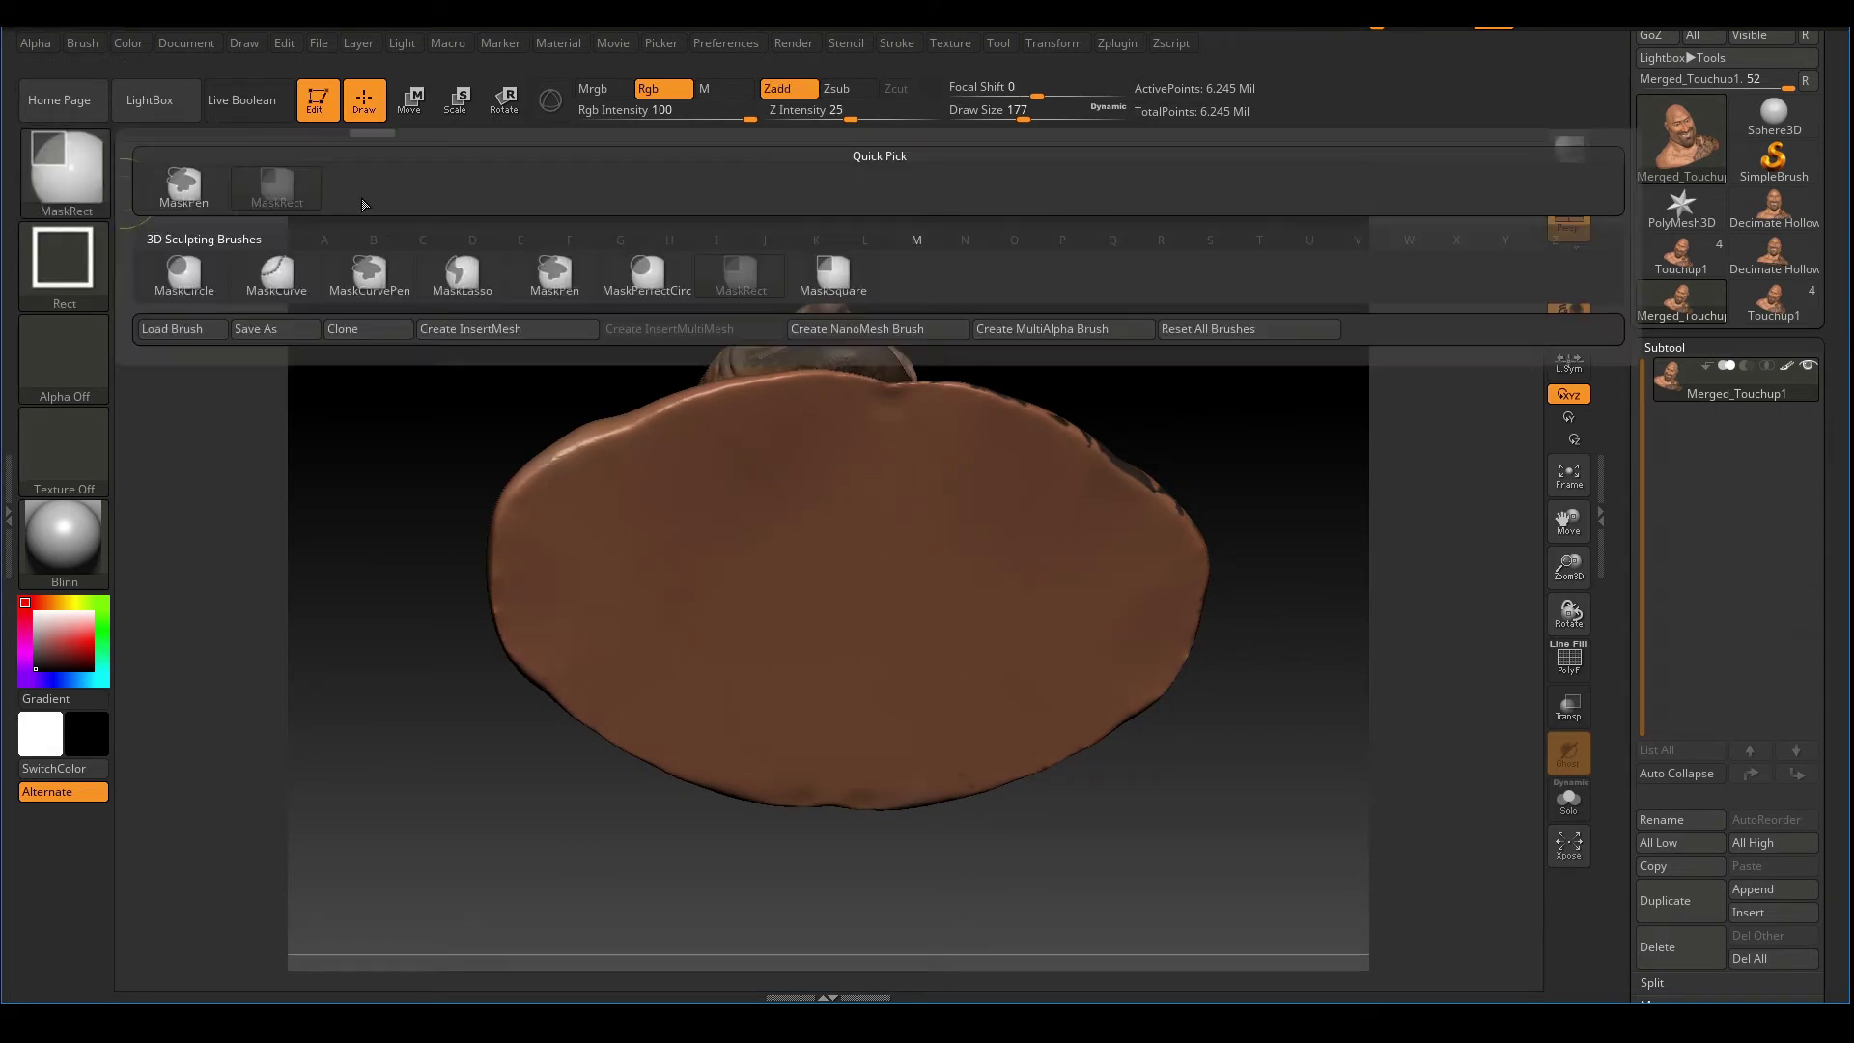
{"action": "left_click", "coordinate": [555, 278]}
- Paint a filled oval mask on the bust's flat underside, leaving an even unmasked rim around it
{"action": "mouse_move", "coordinate": [980, 508]}
{"action": "left_mouse_down", "text": "ctrl"}
{"action": "mouse_move", "coordinate": [628, 492]}
{"action": "mouse_move", "coordinate": [680, 672]}
{"action": "mouse_move", "coordinate": [835, 719]}
{"action": "left_mouse_up", "text": "ctrl"}
{"action": "mouse_move", "coordinate": [591, 512]}
{"action": "left_mouse_down", "text": "ctrl+alt"}
{"action": "mouse_move", "coordinate": [661, 685]}
{"action": "mouse_move", "coordinate": [893, 725]}
{"action": "left_mouse_up", "text": "ctrl+alt"}
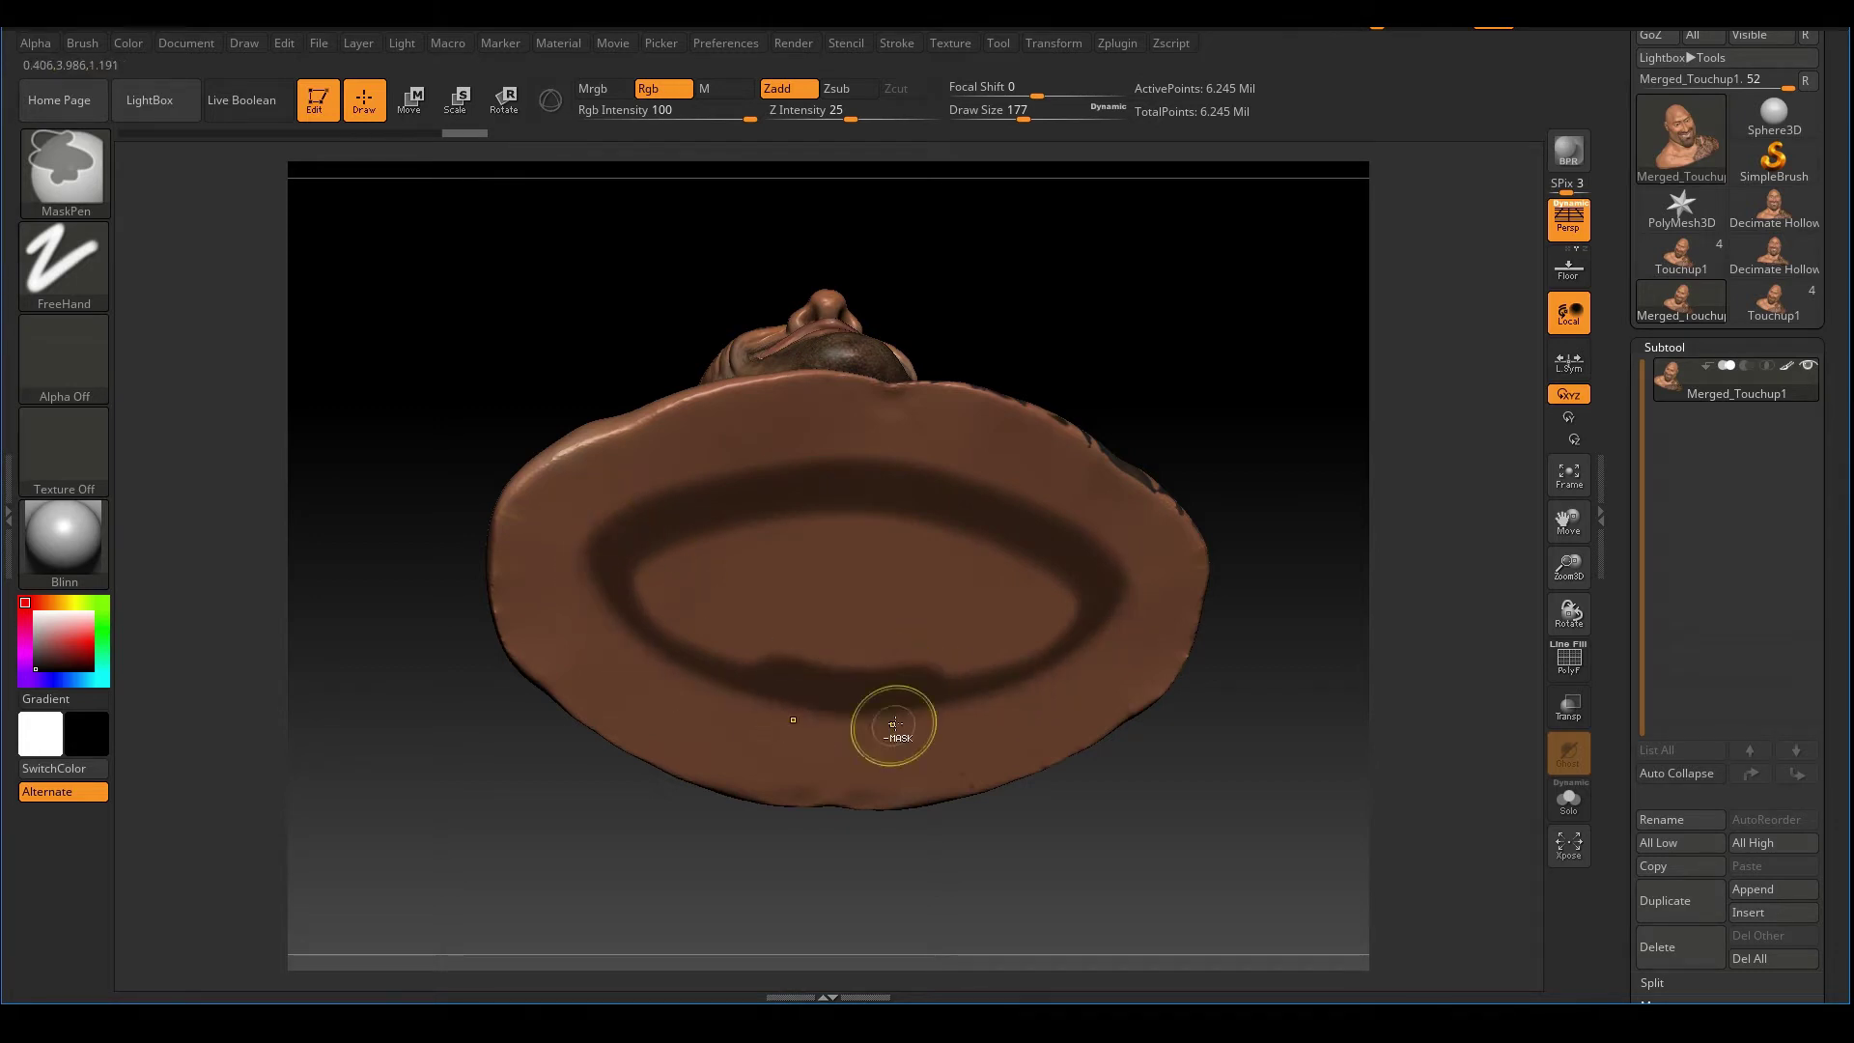
{"action": "mouse_move", "coordinate": [720, 531]}
{"action": "left_mouse_down", "text": "ctrl"}
{"action": "mouse_move", "coordinate": [644, 592]}
{"action": "mouse_move", "coordinate": [769, 666]}
{"action": "left_mouse_up", "text": "ctrl"}
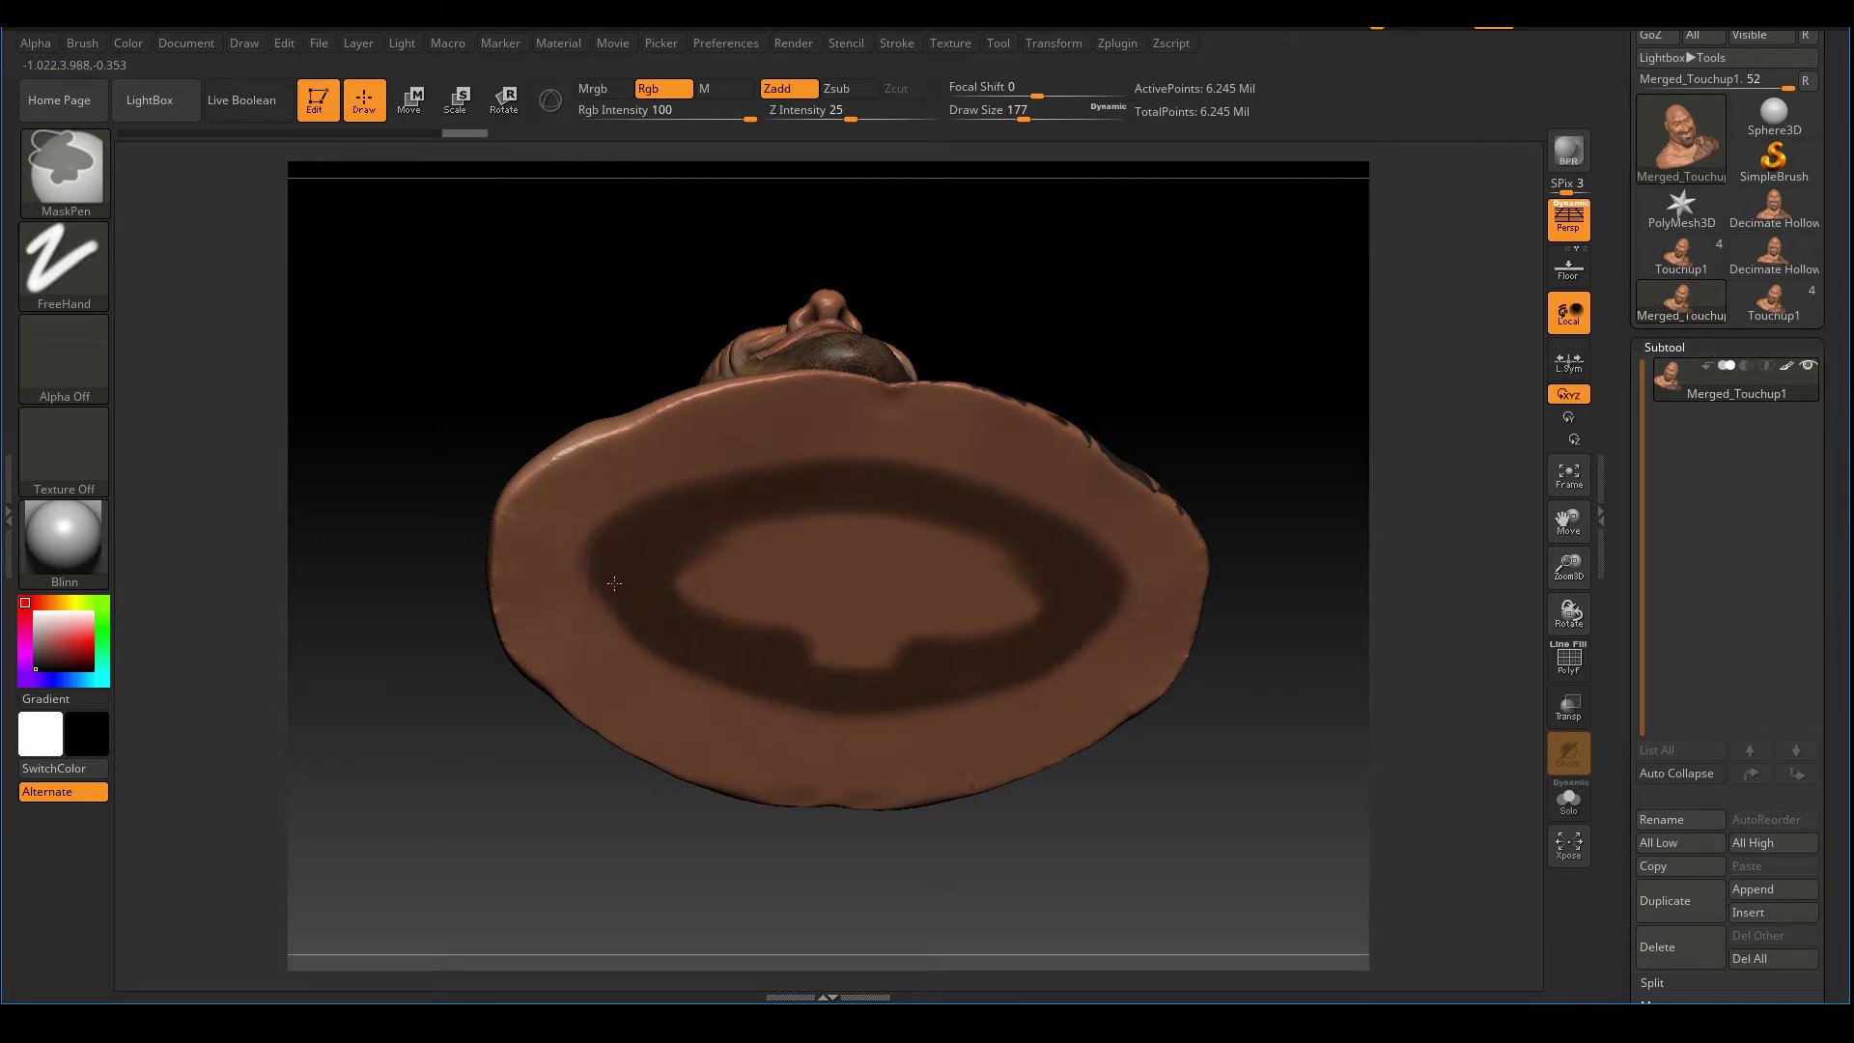
{"action": "mouse_move", "coordinate": [614, 583]}
{"action": "left_mouse_down", "text": "ctrl"}
{"action": "mouse_move", "coordinate": [666, 652]}
{"action": "mouse_move", "coordinate": [734, 570]}
{"action": "mouse_move", "coordinate": [831, 551]}
{"action": "mouse_move", "coordinate": [898, 601]}
{"action": "left_mouse_up", "text": "ctrl"}
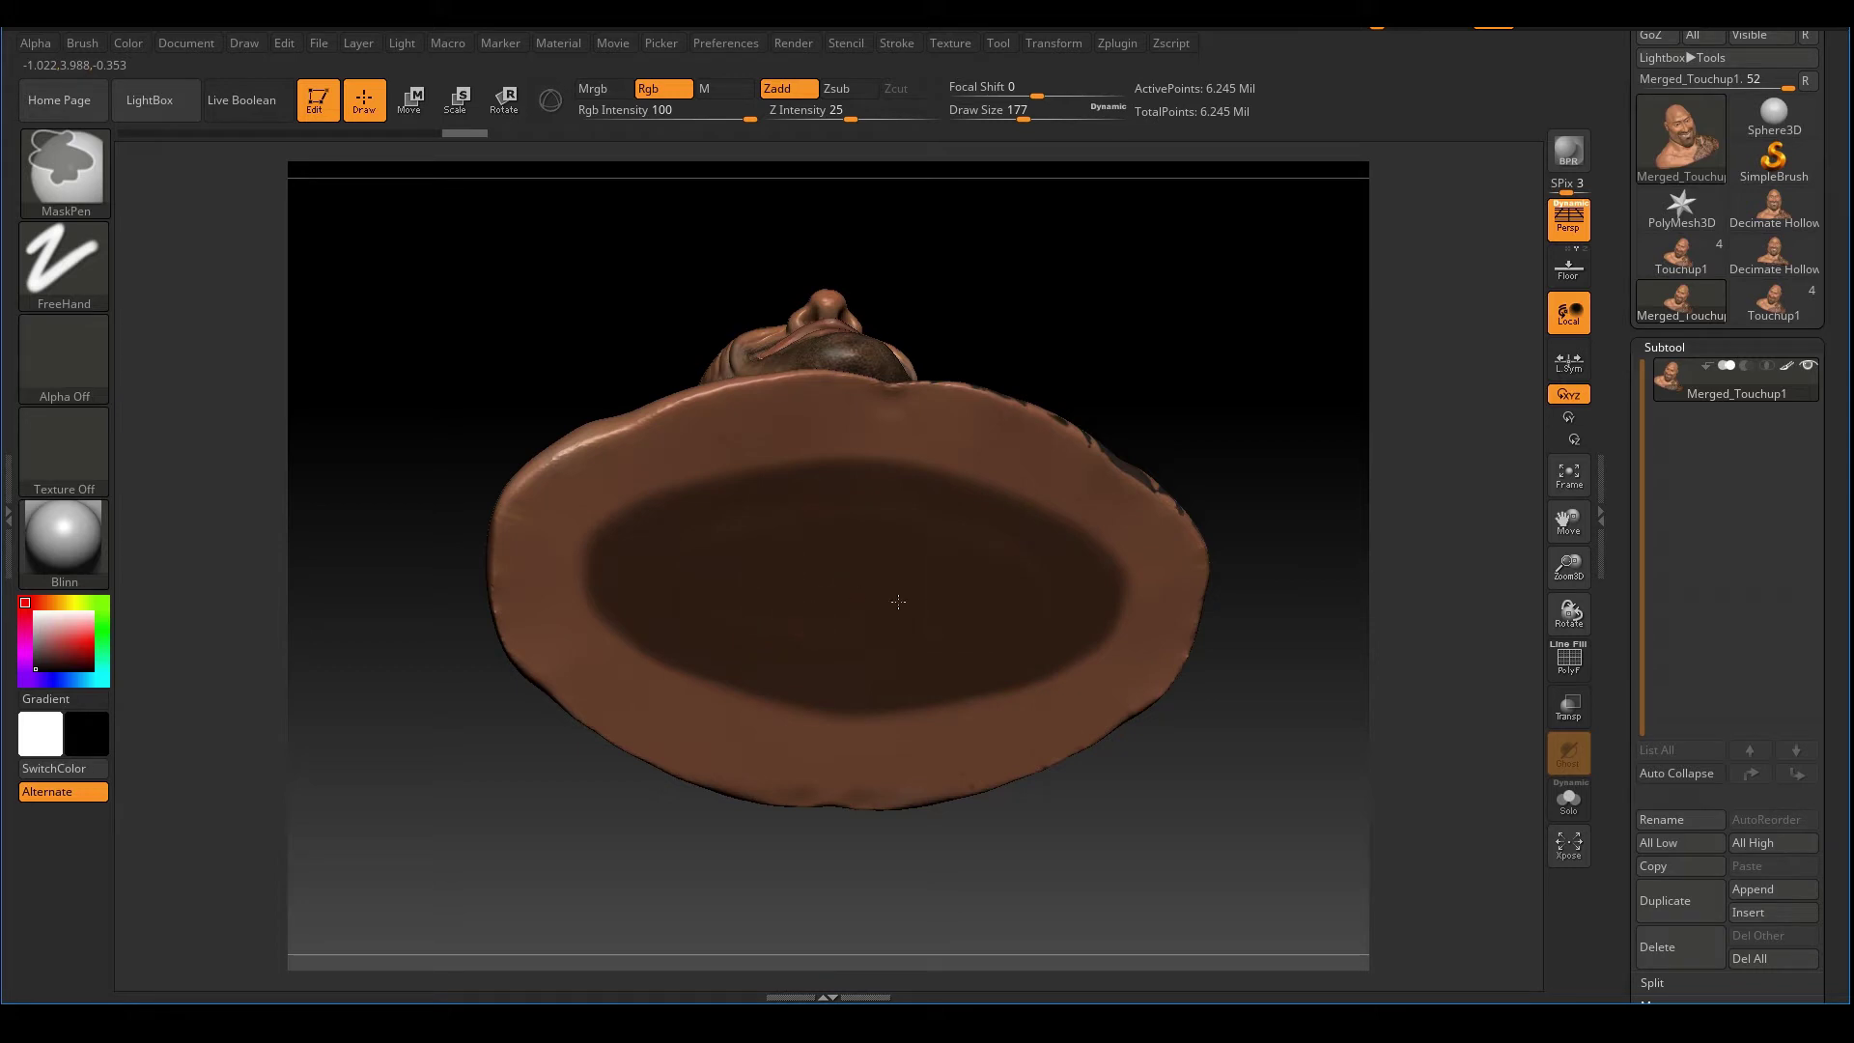
{"action": "mouse_move", "coordinate": [589, 568]}
{"action": "left_mouse_down", "text": "ctrl"}
{"action": "mouse_move", "coordinate": [666, 676]}
{"action": "mouse_move", "coordinate": [854, 695]}
{"action": "left_mouse_up", "text": "ctrl"}
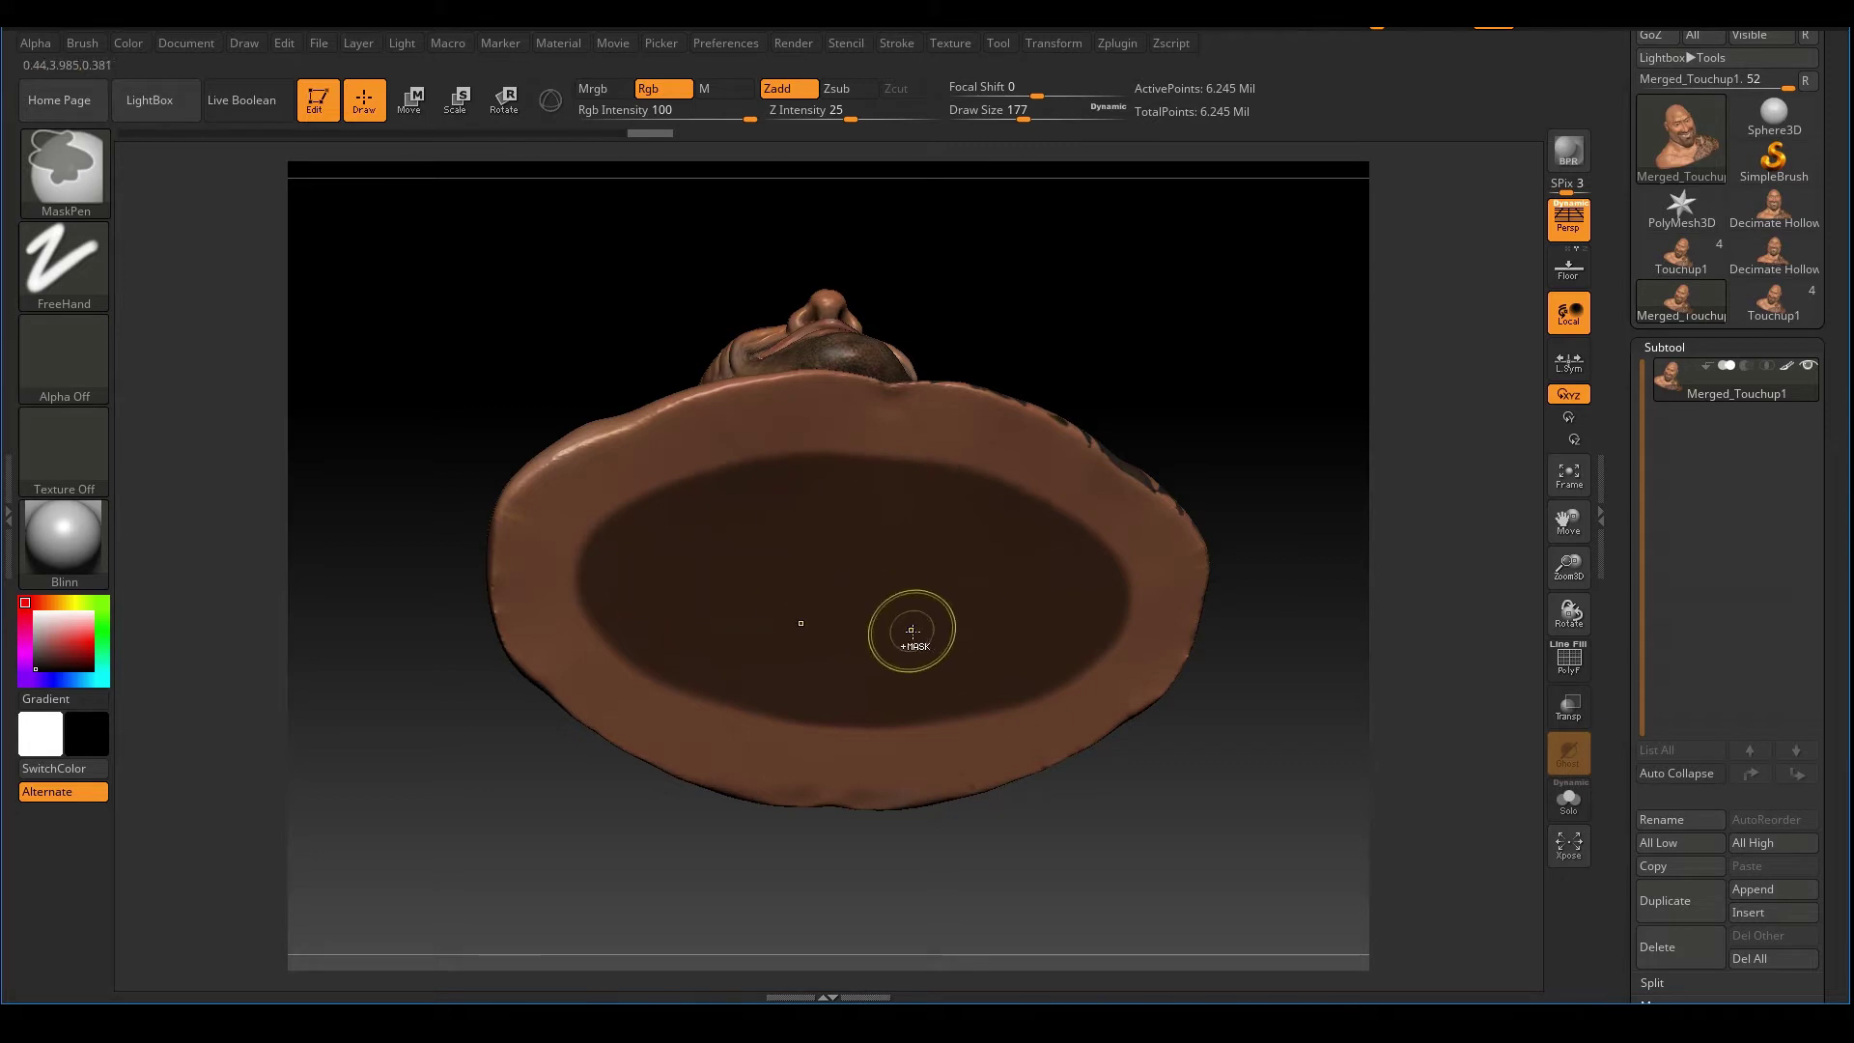
- Show the polygon wireframe and turn the masked oval on the underside into its own polygroup
{"action": "mouse_move", "coordinate": [1204, 351]}
{"action": "left_mouse_down"}
{"action": "mouse_move", "coordinate": [1242, 351]}
{"action": "mouse_move", "coordinate": [1254, 417]}
{"action": "mouse_move", "coordinate": [1212, 465]}
{"action": "mouse_move", "coordinate": [1149, 377]}
{"action": "mouse_move", "coordinate": [1249, 454]}
{"action": "mouse_move", "coordinate": [1191, 443]}
{"action": "mouse_move", "coordinate": [1204, 401]}
{"action": "mouse_move", "coordinate": [1121, 443]}
{"action": "mouse_move", "coordinate": [1203, 396]}
{"action": "mouse_move", "coordinate": [1129, 447]}
{"action": "mouse_move", "coordinate": [1142, 476]}
{"action": "left_mouse_up"}
{"action": "key", "text": "shift+f"}
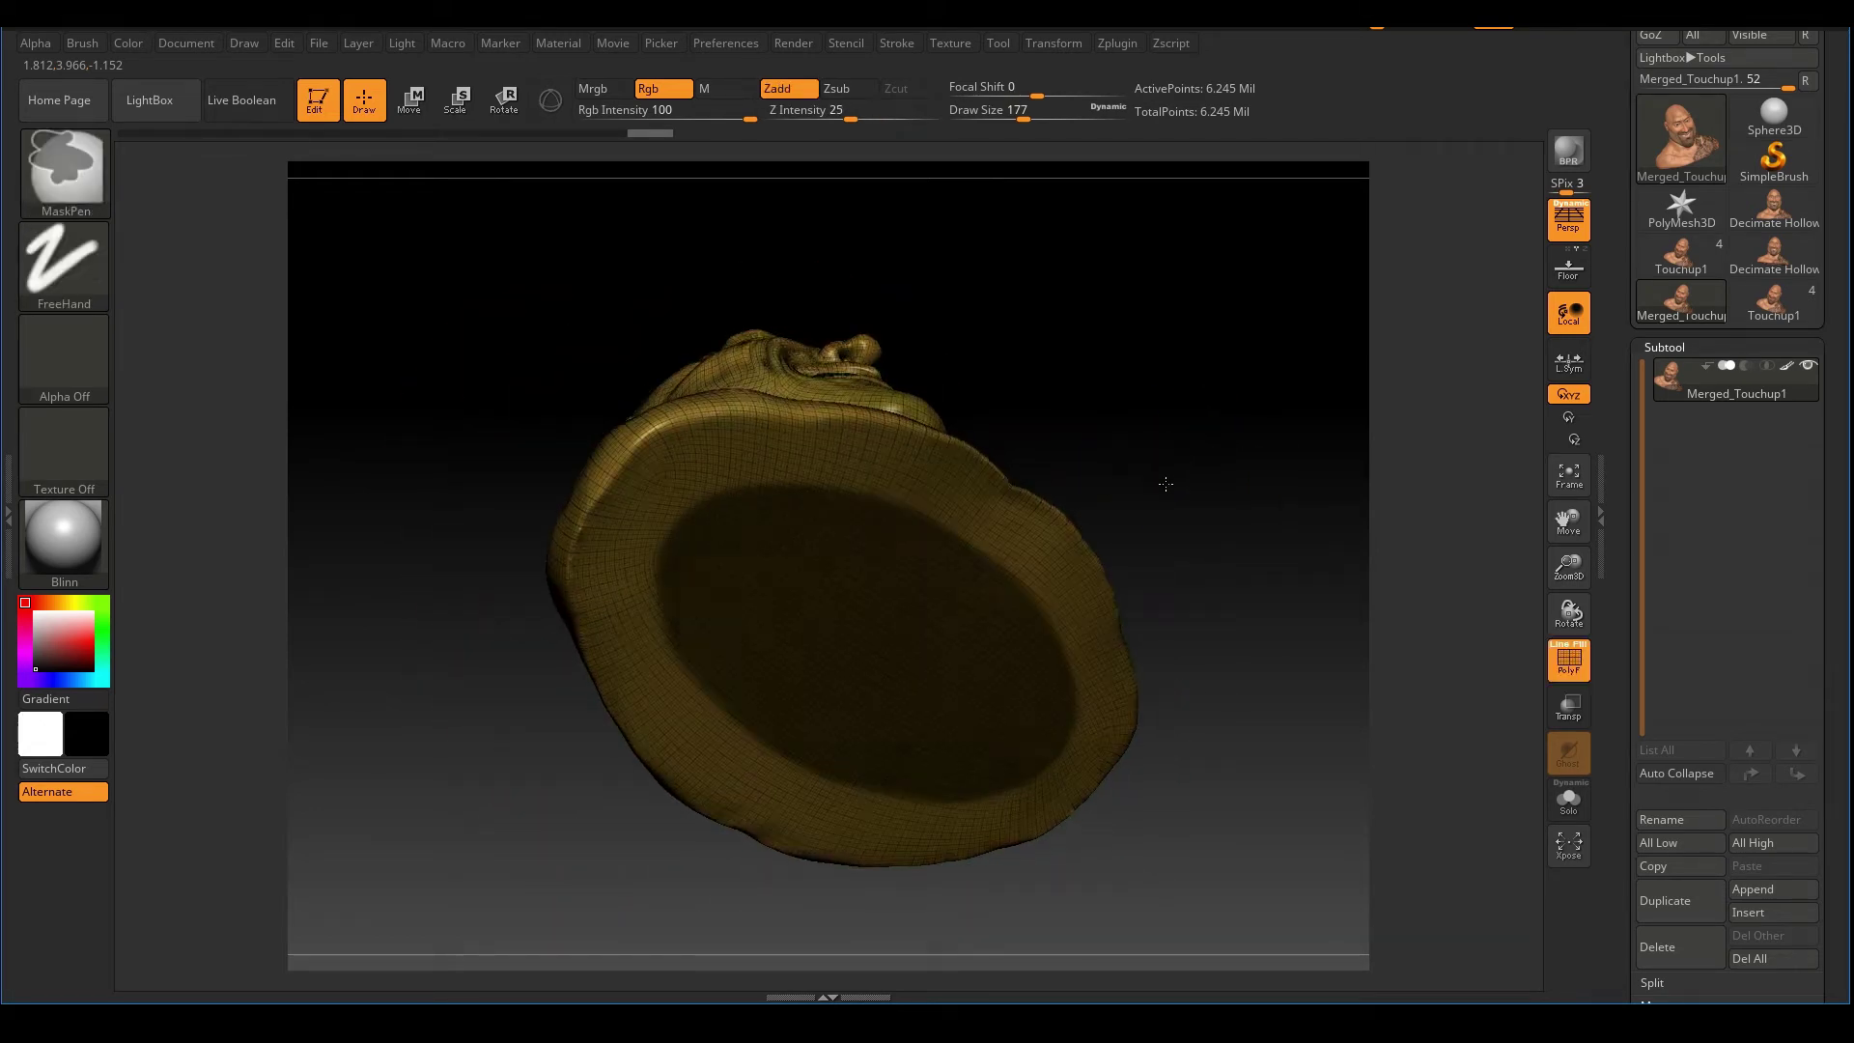
{"action": "right_click_drag", "start_coordinate": [1165, 483], "coordinate": [1207, 455], "text": "ctrl"}
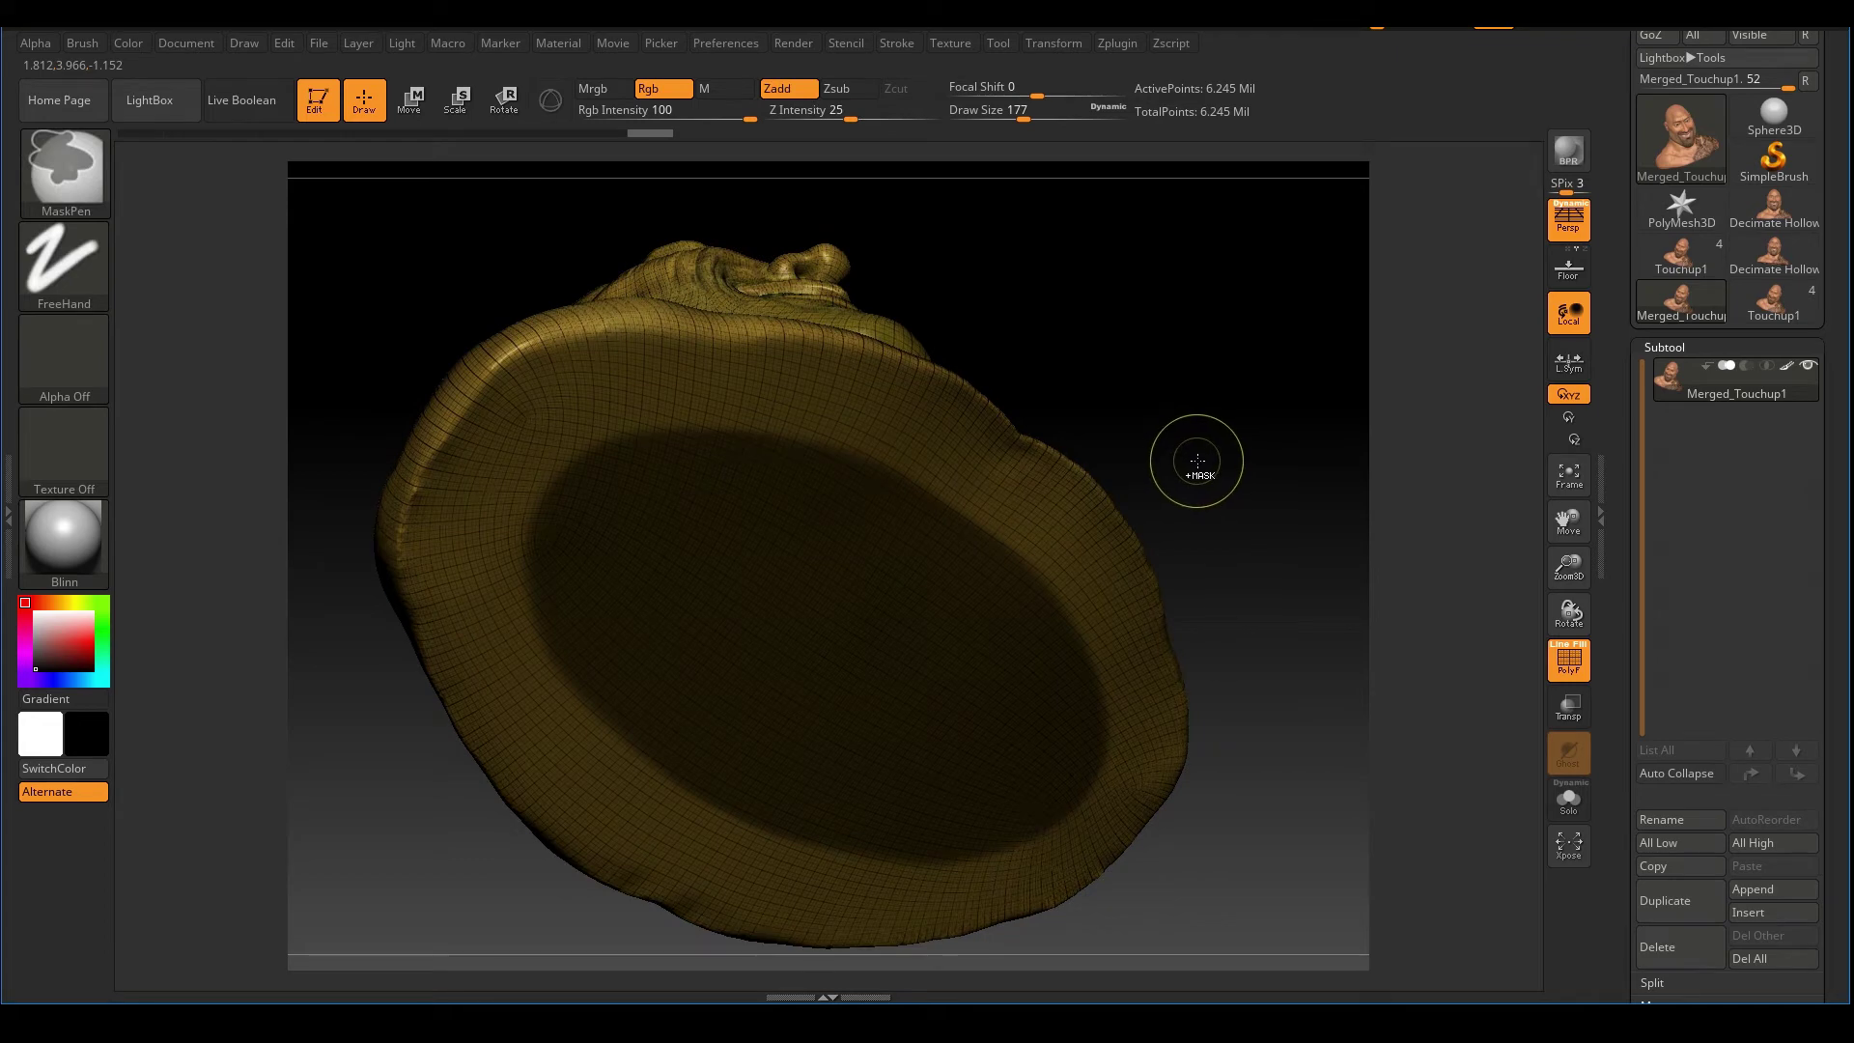
{"action": "key", "text": "ctrl+w"}
{"action": "left_click_drag", "start_coordinate": [1229, 393], "coordinate": [1252, 375]}
{"action": "mouse_move", "coordinate": [1218, 411]}
{"action": "right_mouse_down", "text": "ctrl"}
{"action": "mouse_move", "coordinate": [1196, 386]}
{"action": "mouse_move", "coordinate": [1206, 362]}
{"action": "right_mouse_up", "text": "ctrl"}
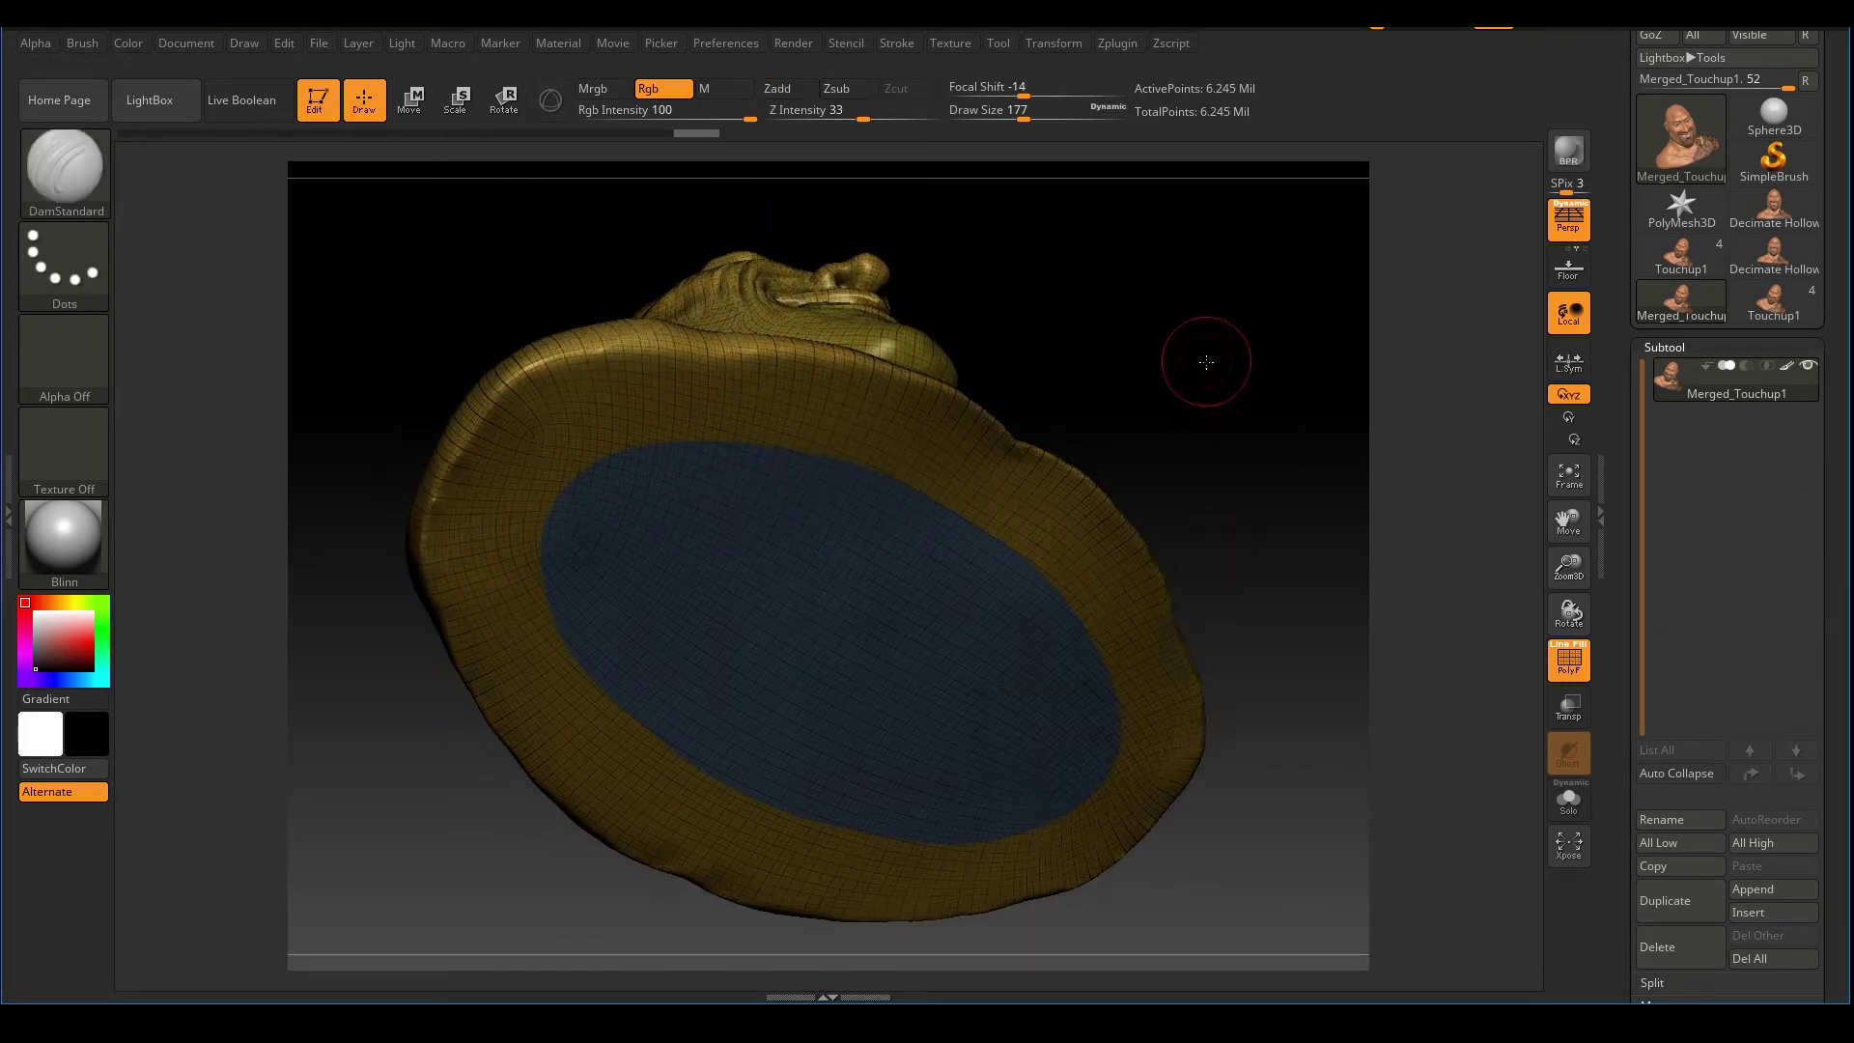
{"action": "left_click_drag", "start_coordinate": [1206, 362], "coordinate": [1019, 467]}
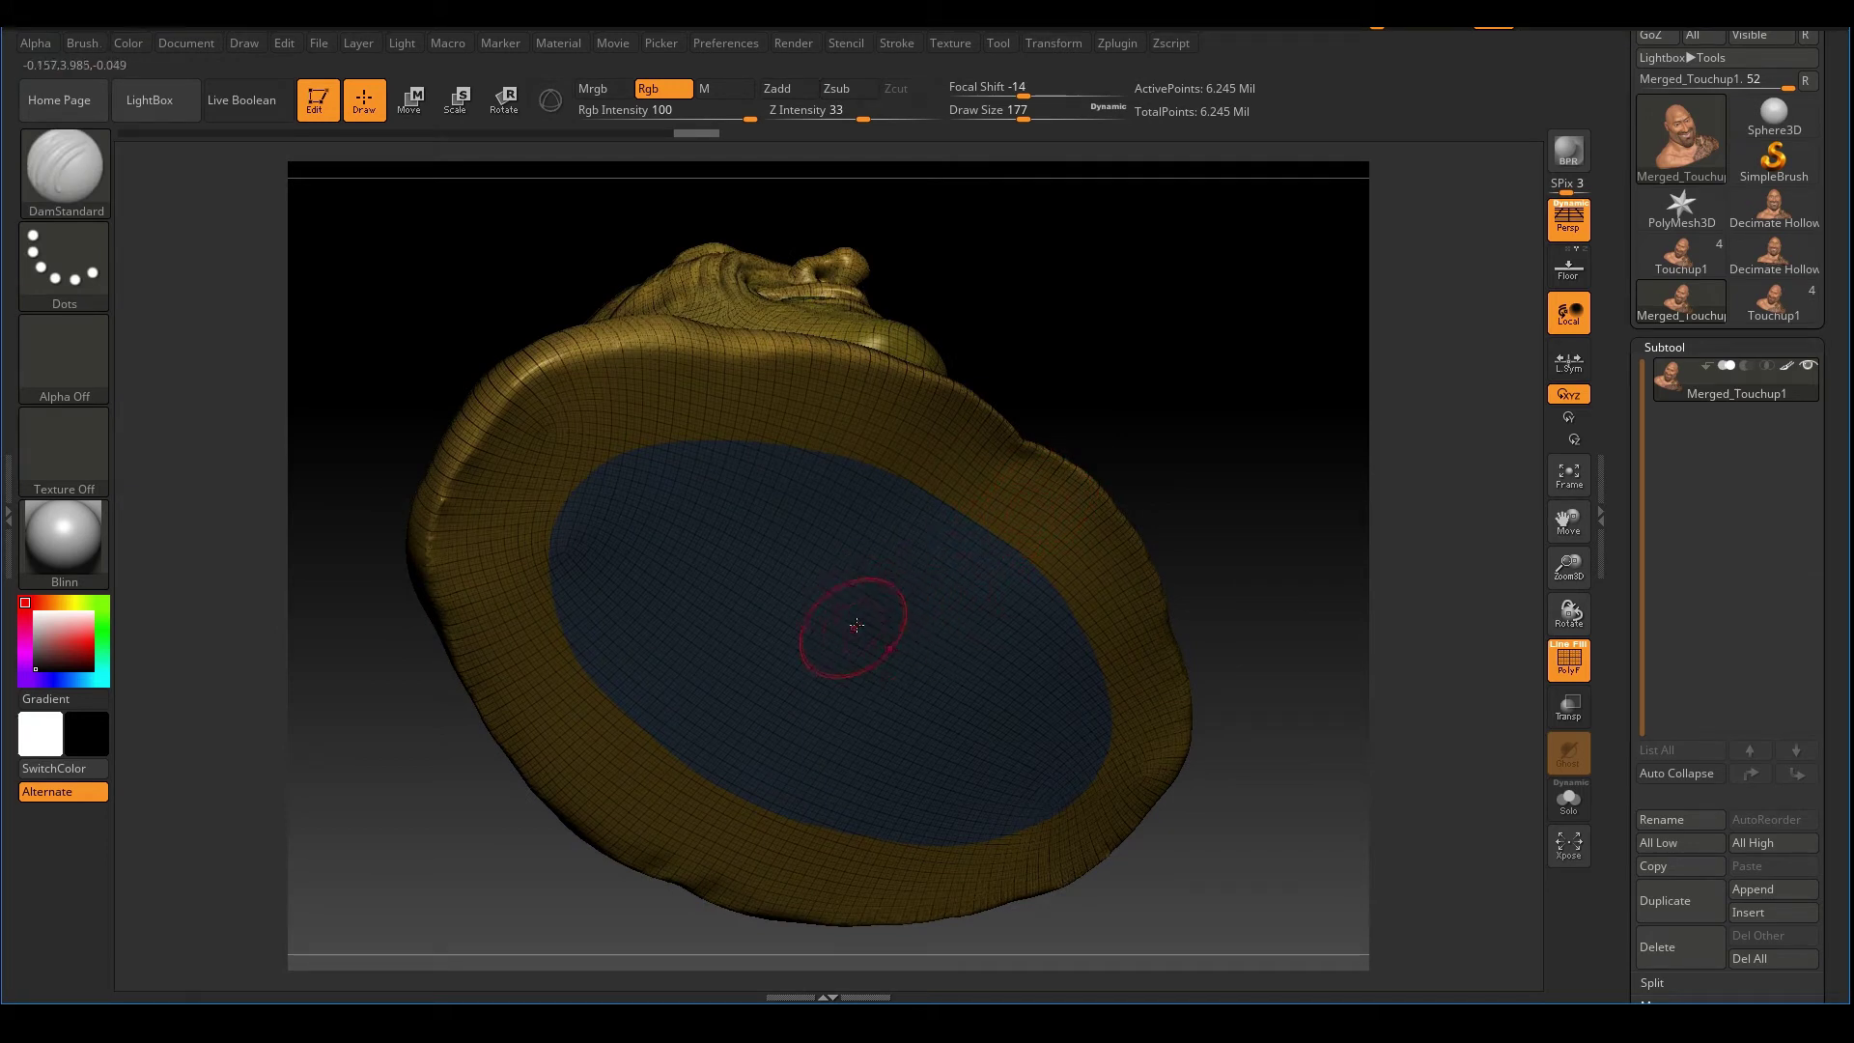
- Isolate the oval polygroup and invert the visibility so that only the oval is hidden
{"action": "left_click", "coordinate": [881, 627], "text": "ctrl+shift"}
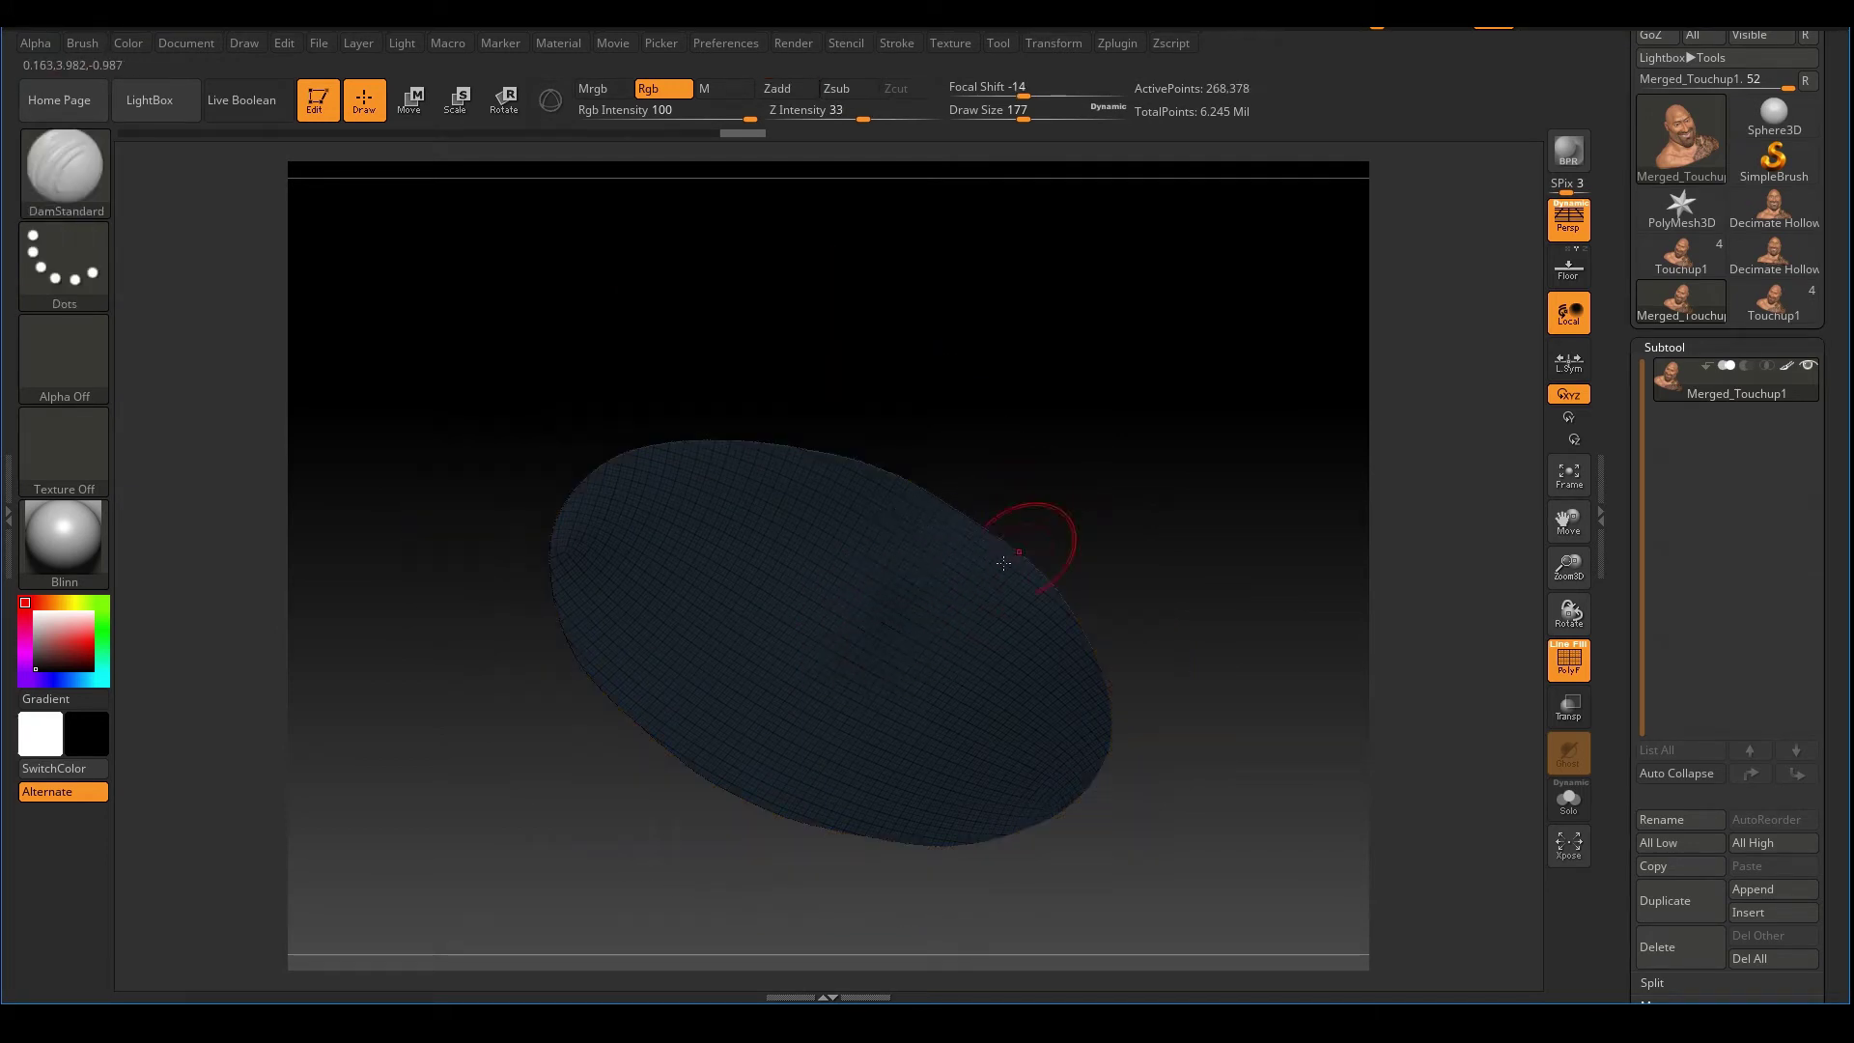
{"action": "key", "text": "ctrl+shift"}
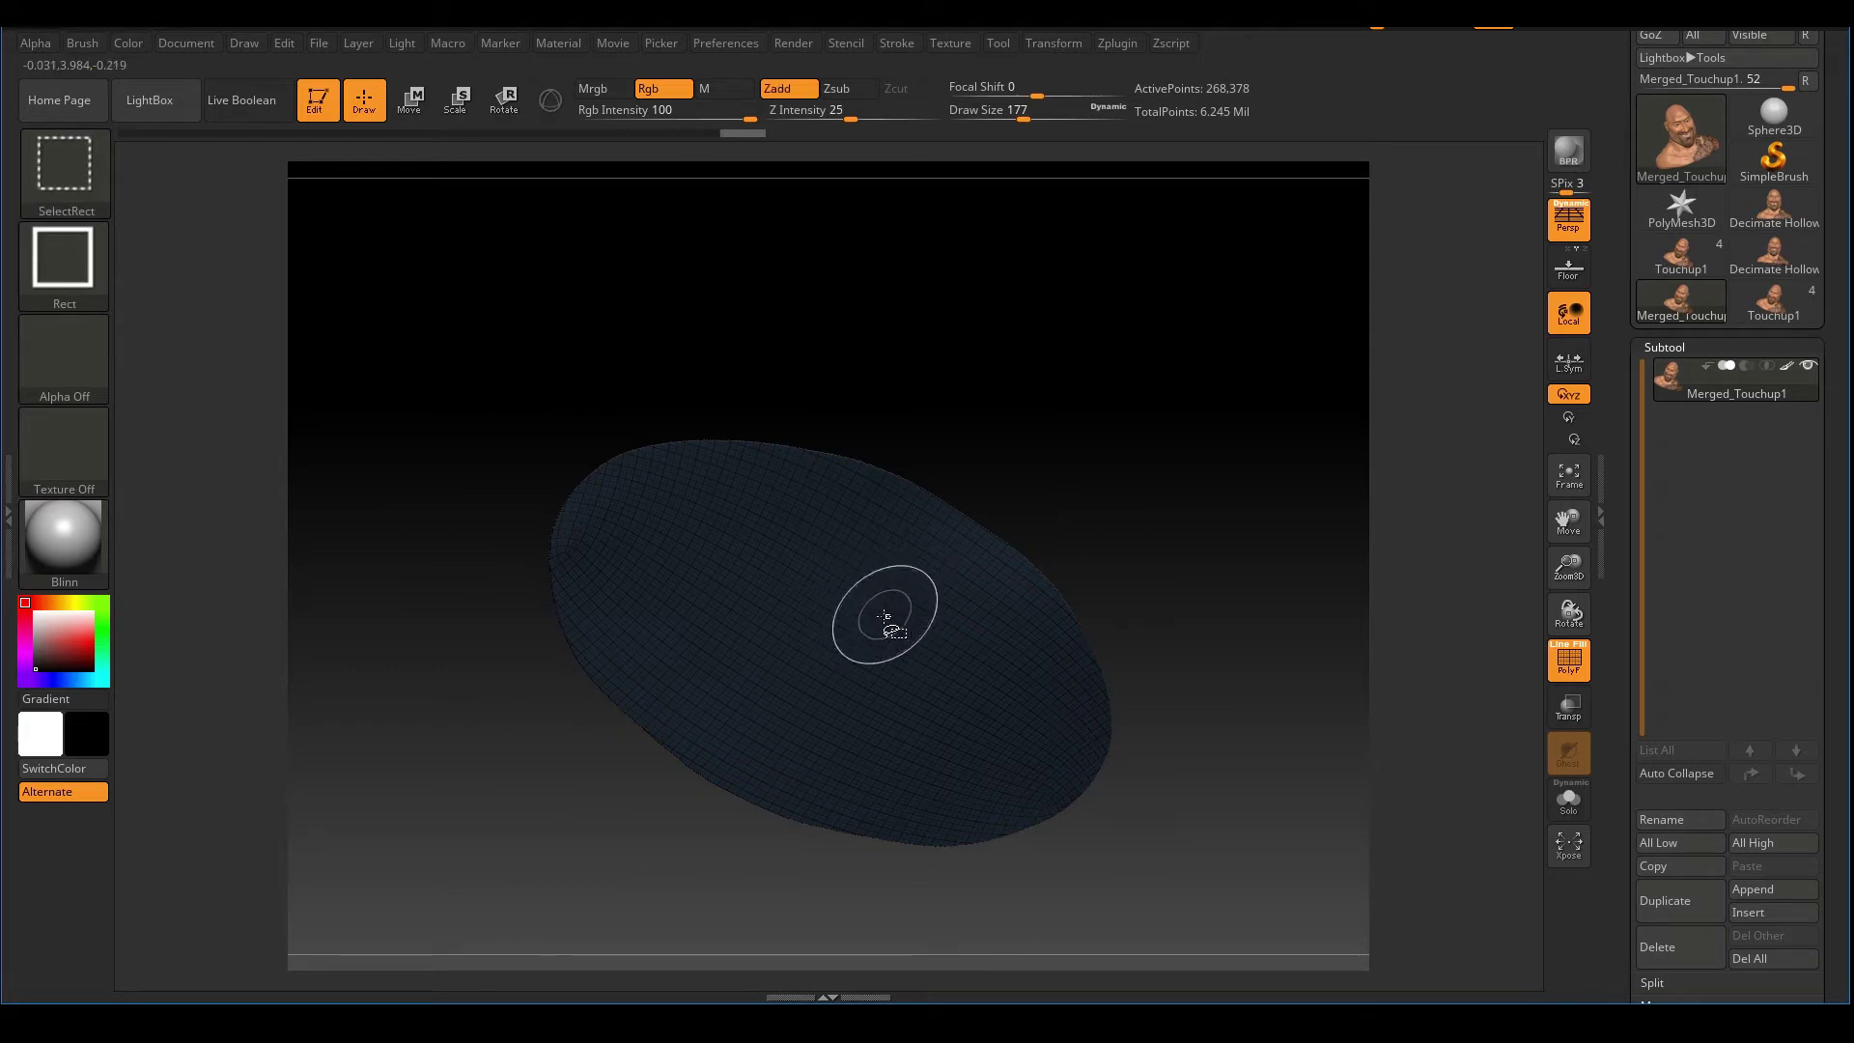
{"action": "left_click", "coordinate": [958, 577], "text": "ctrl+shift"}
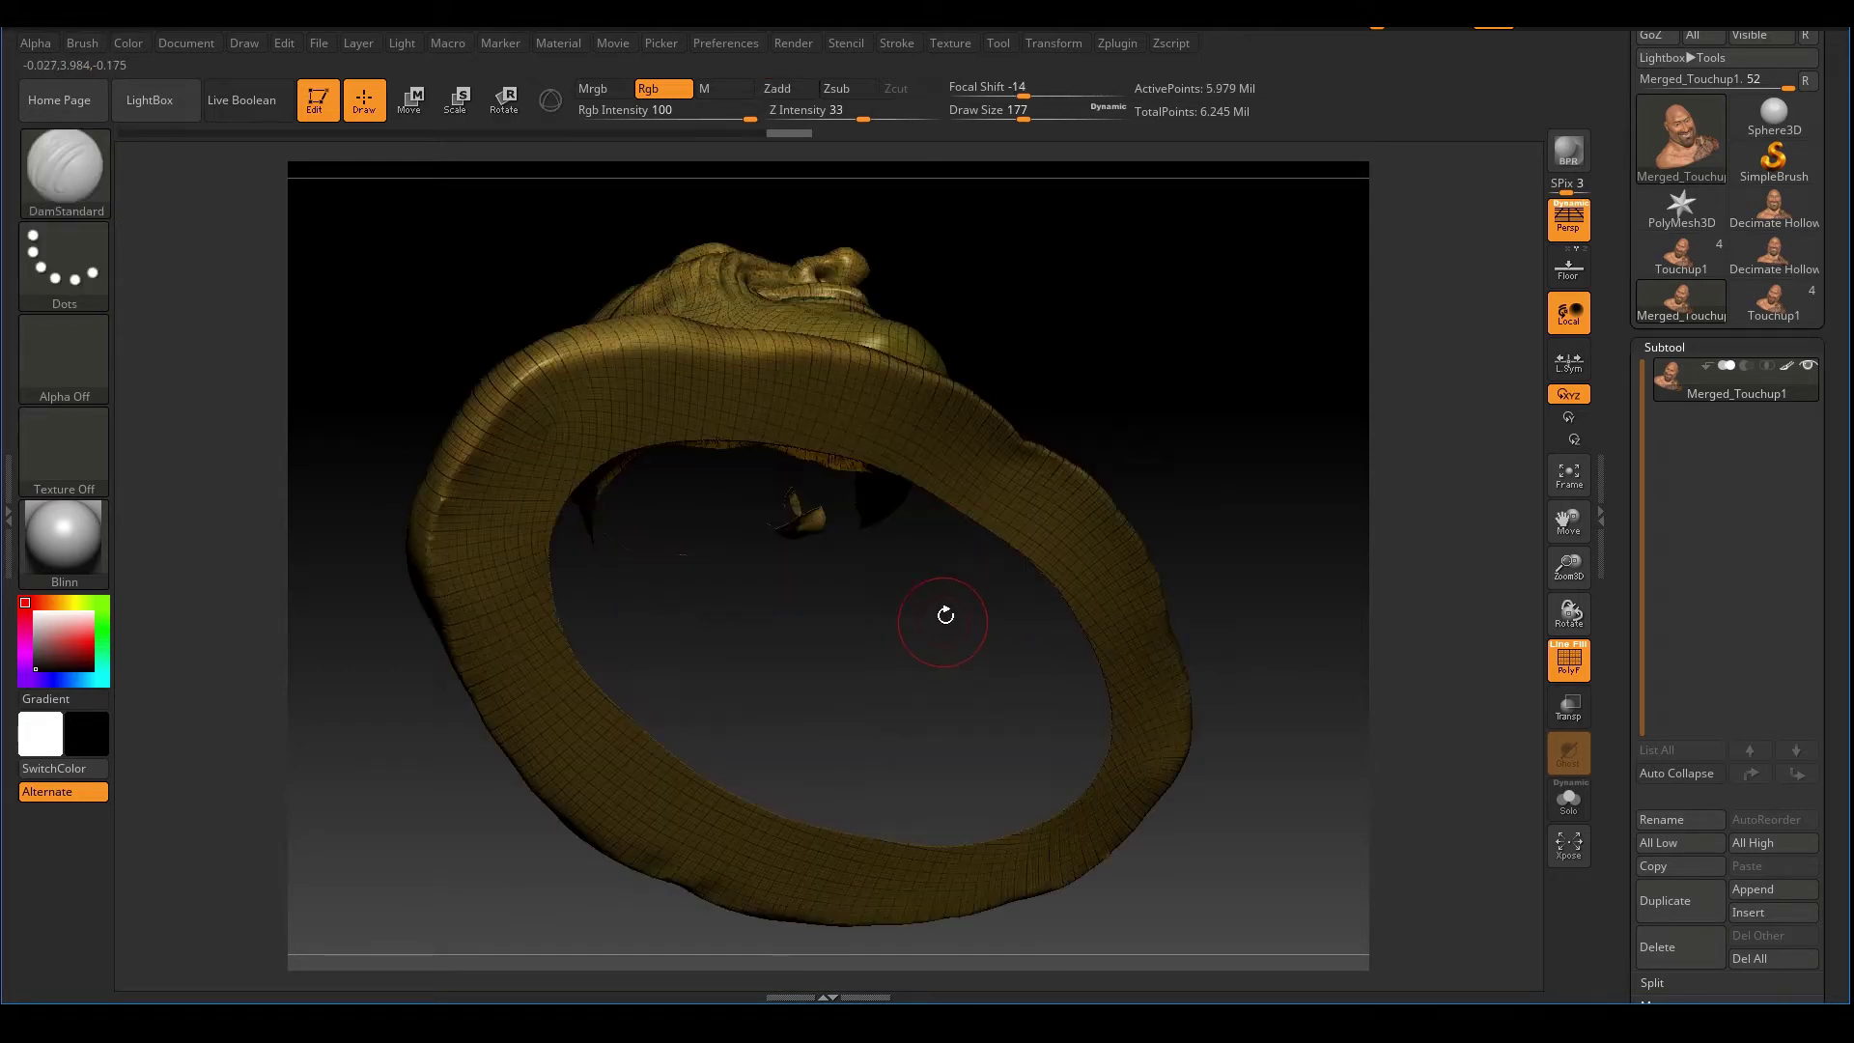
{"action": "left_click_drag", "start_coordinate": [1250, 354], "coordinate": [1255, 511]}
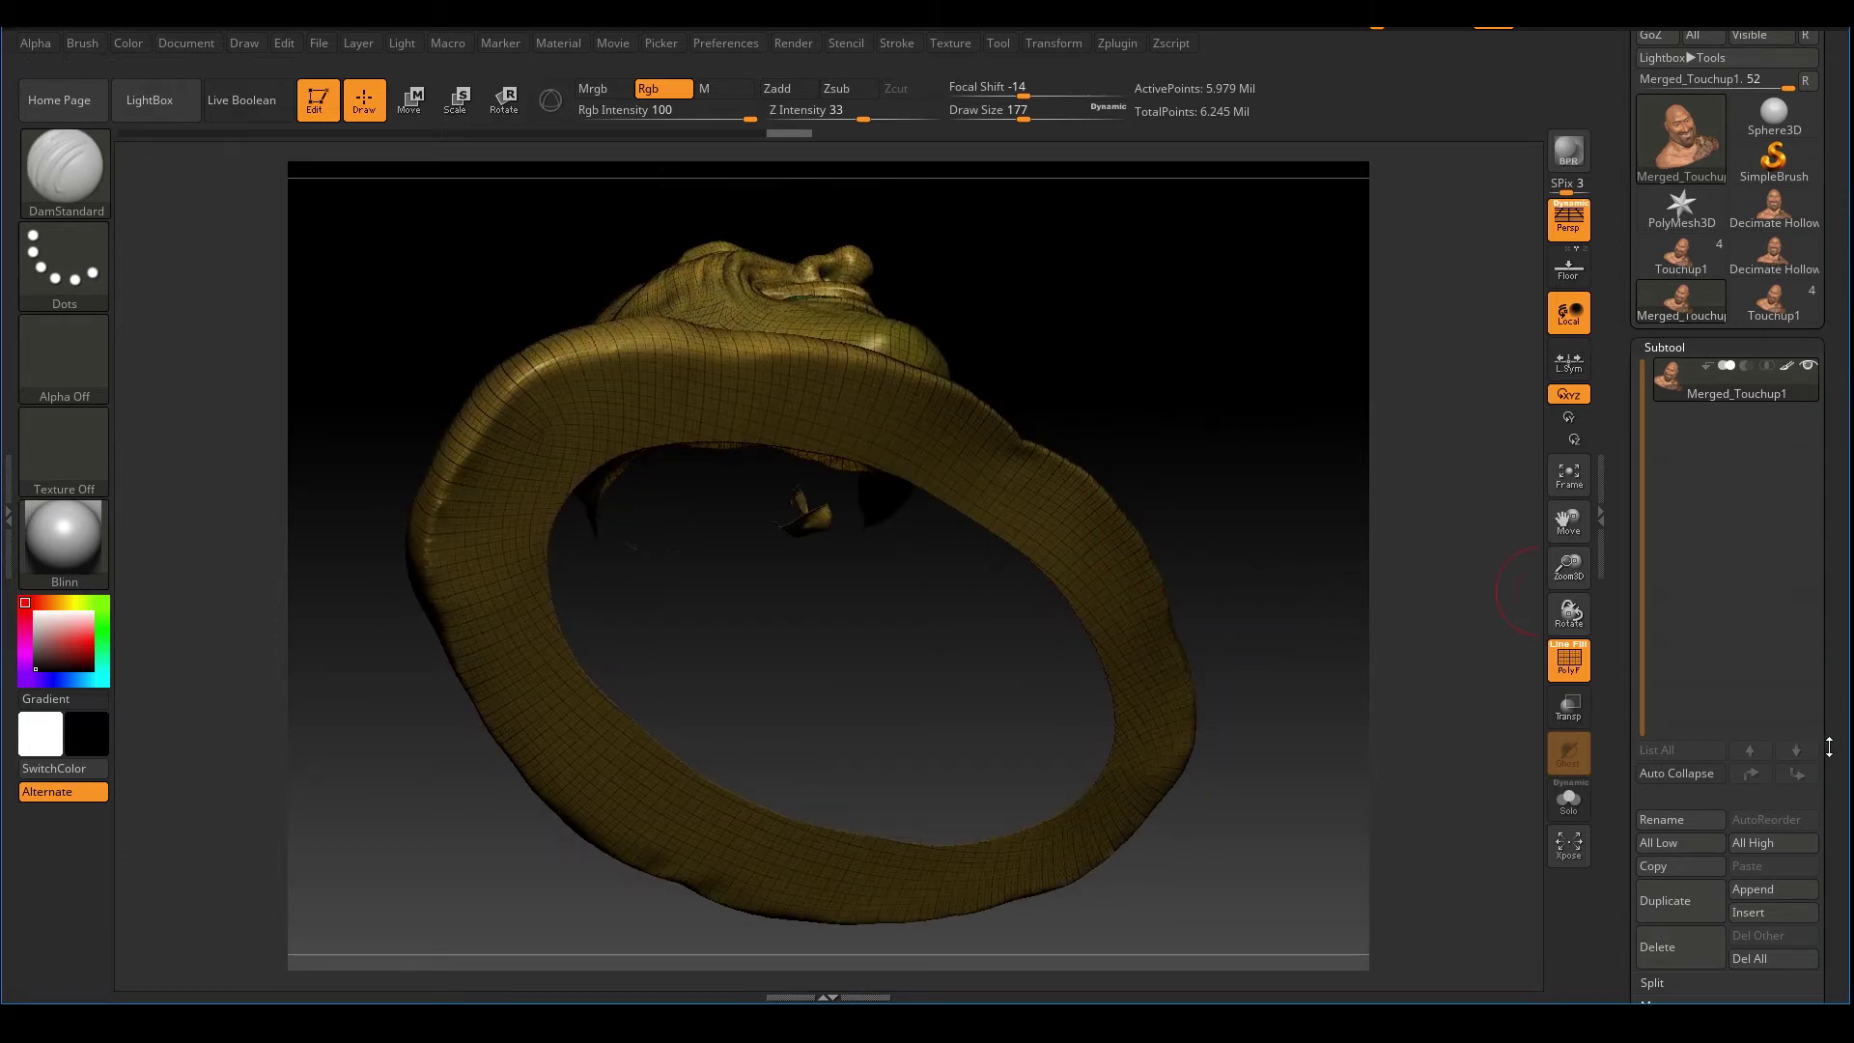
- Try to delete the hidden oval section from the merged bust's geometry
{"action": "scroll", "coordinate": [1787, 705], "scroll_direction": "down", "scroll_amount": 10}
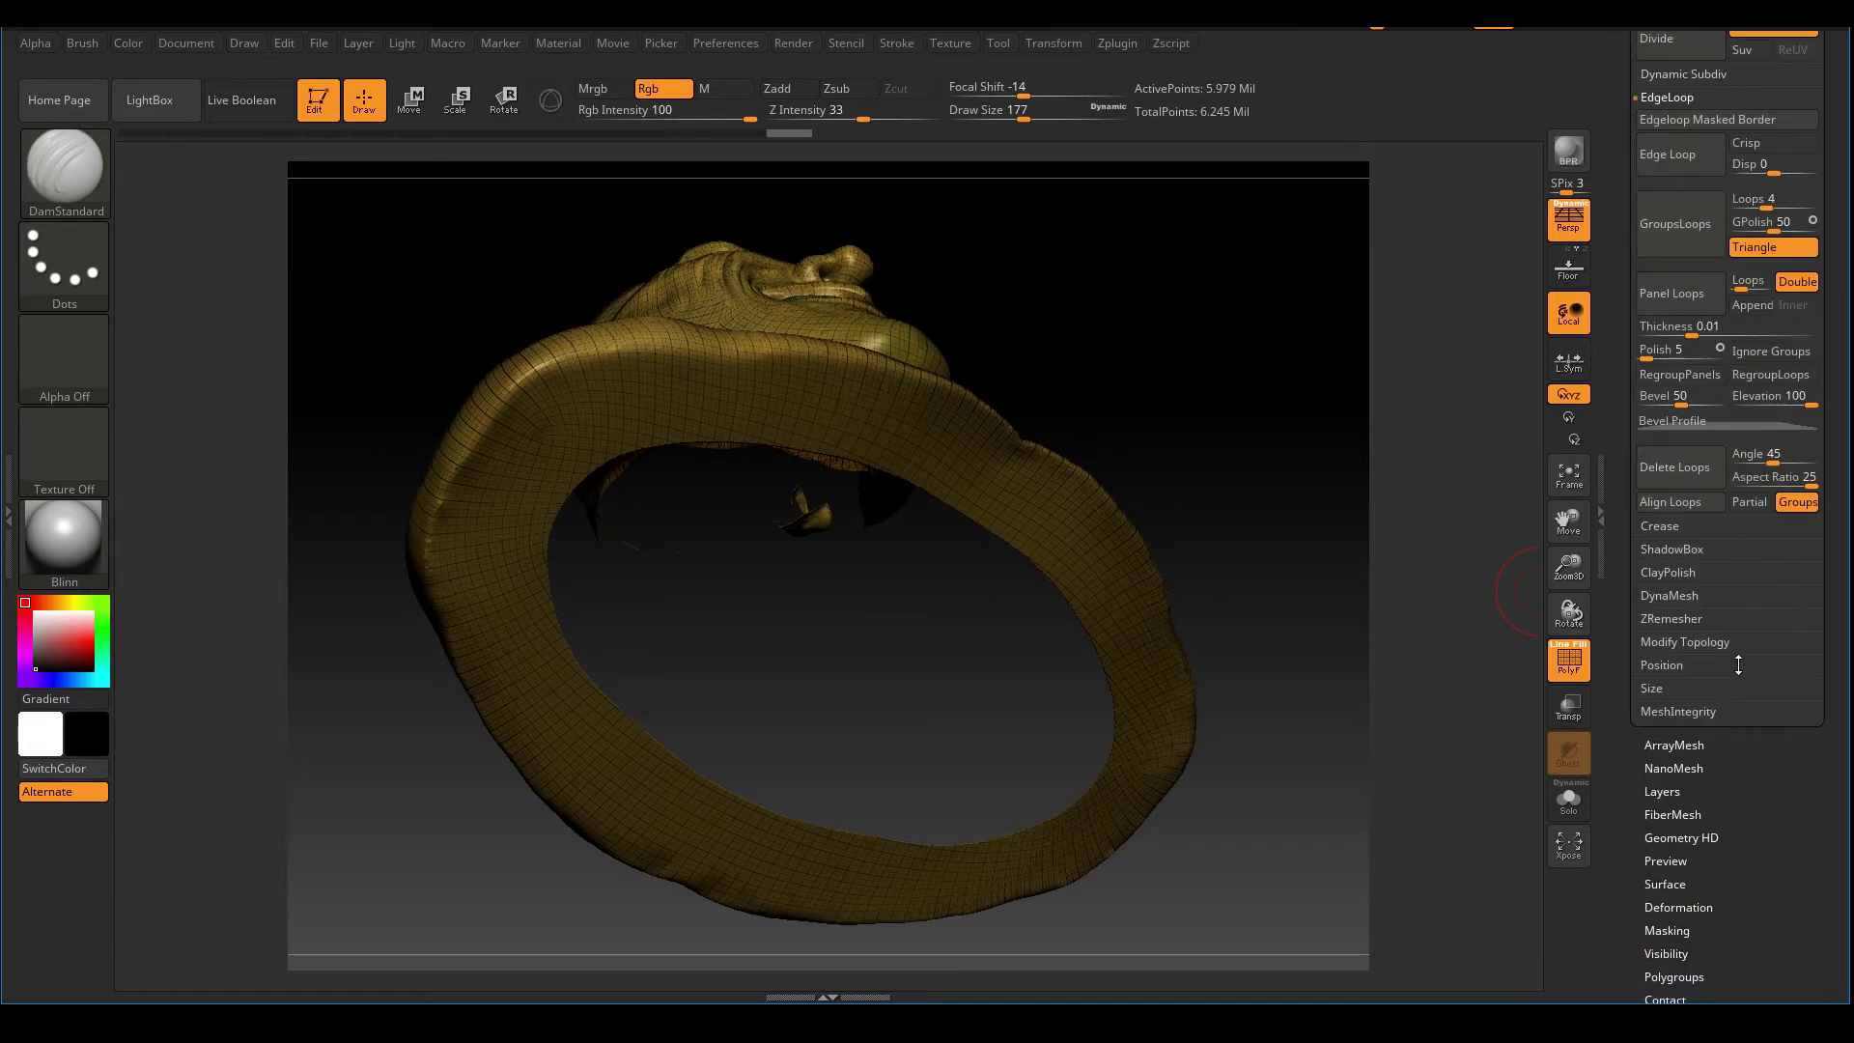
{"action": "scroll", "coordinate": [1794, 810], "scroll_direction": "up", "scroll_amount": 2}
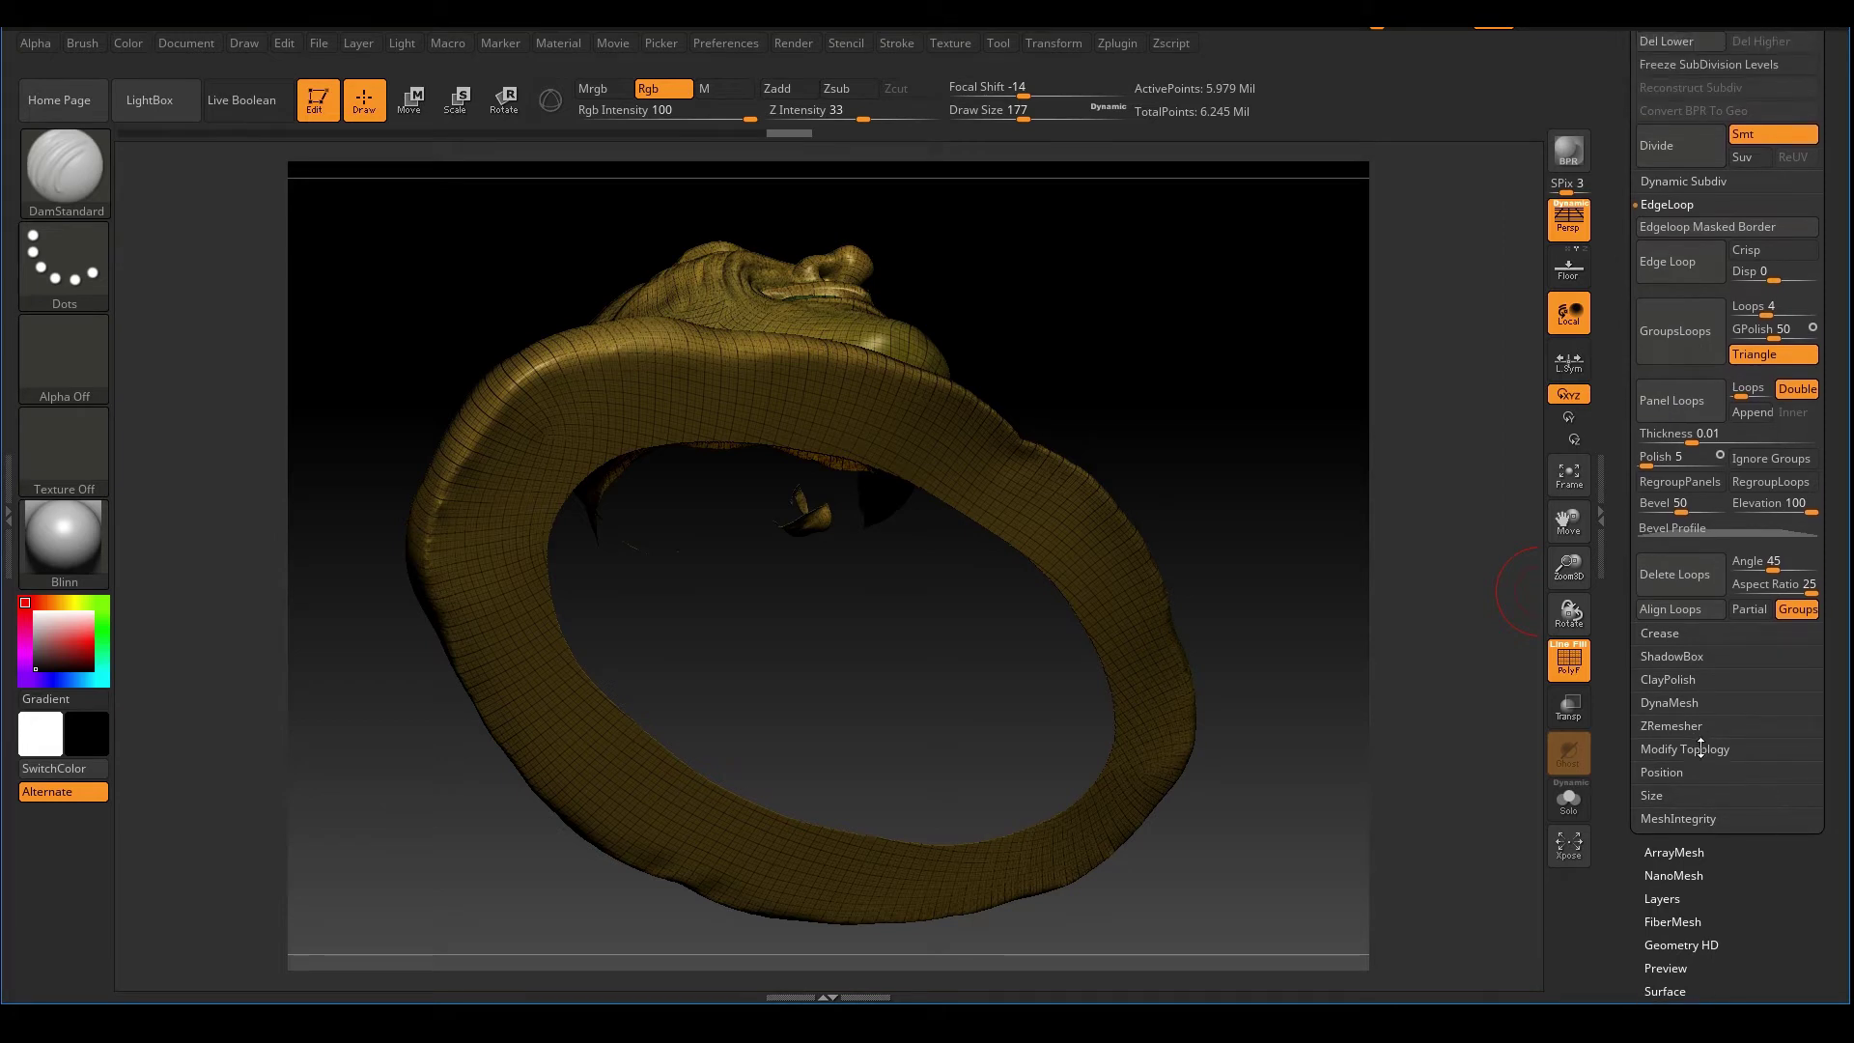
{"action": "left_click", "coordinate": [1701, 749]}
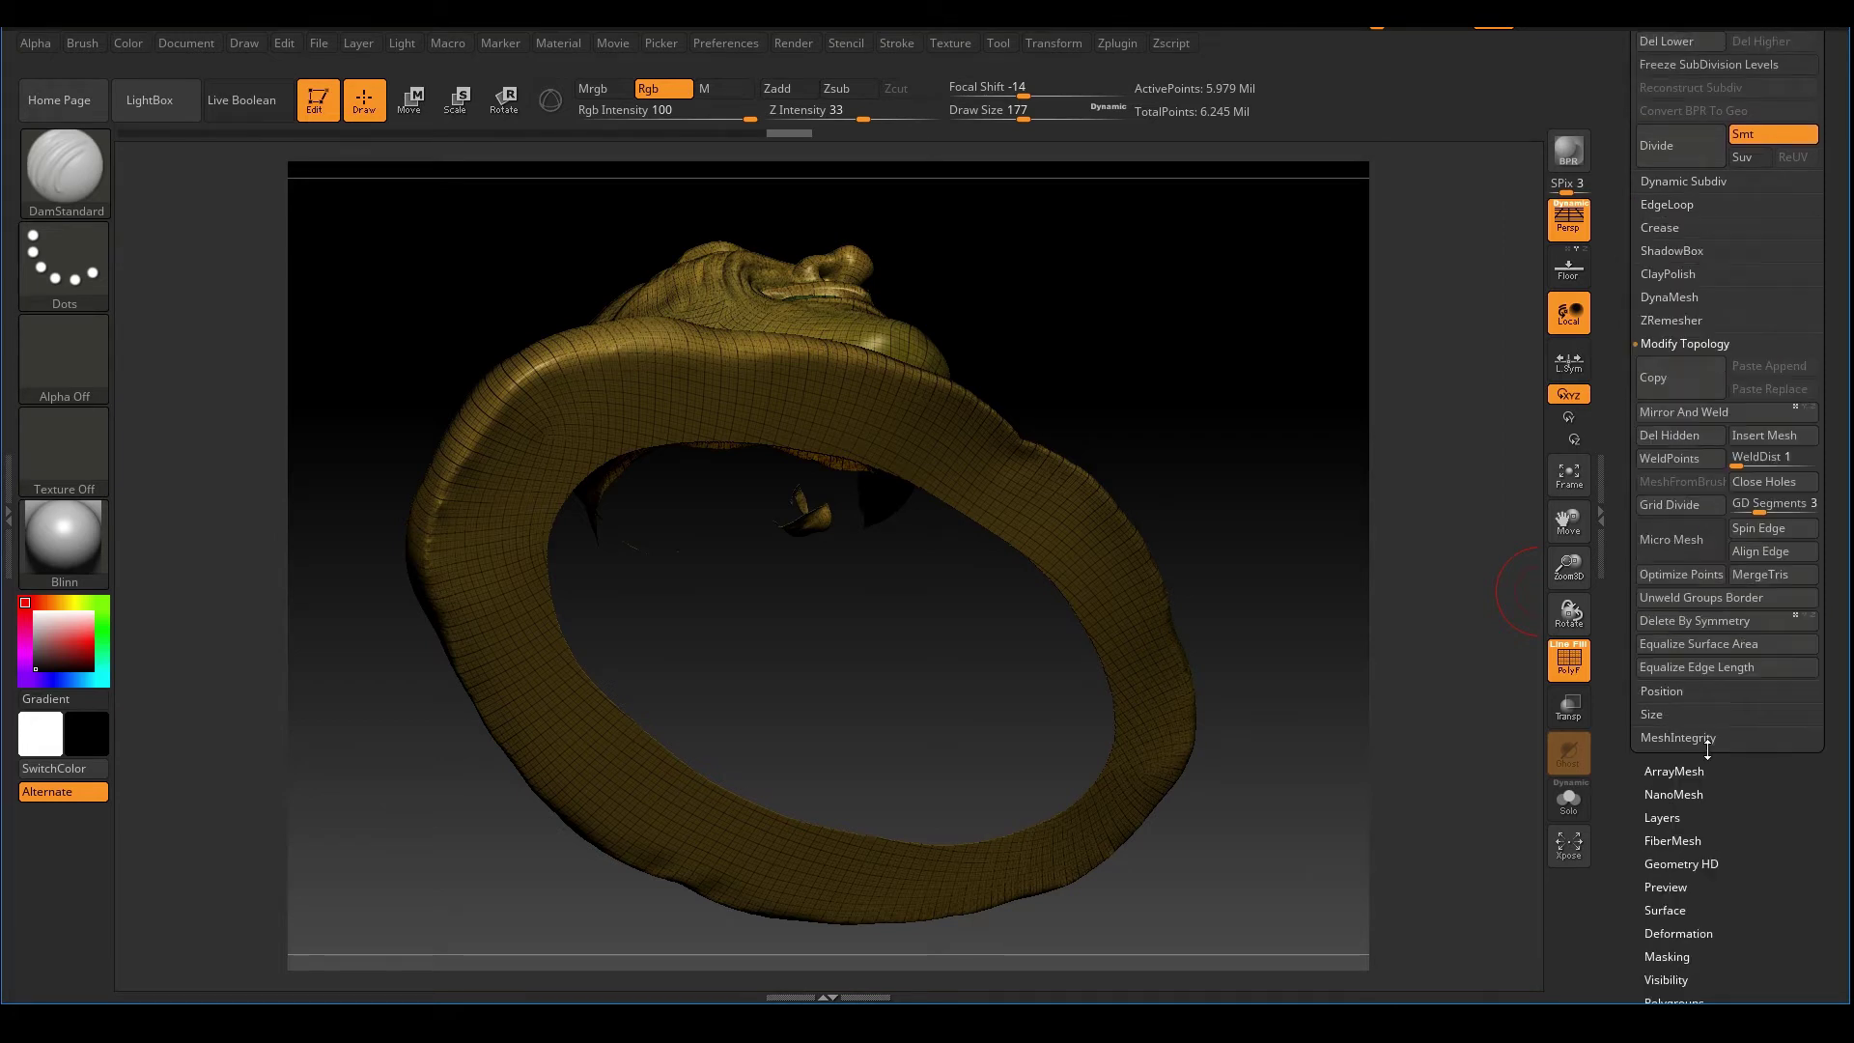
{"action": "left_click", "coordinate": [1677, 436]}
- Delete the lower subdivision levels of the merged bust
{"action": "left_click_drag", "start_coordinate": [1844, 249], "coordinate": [1847, 447]}
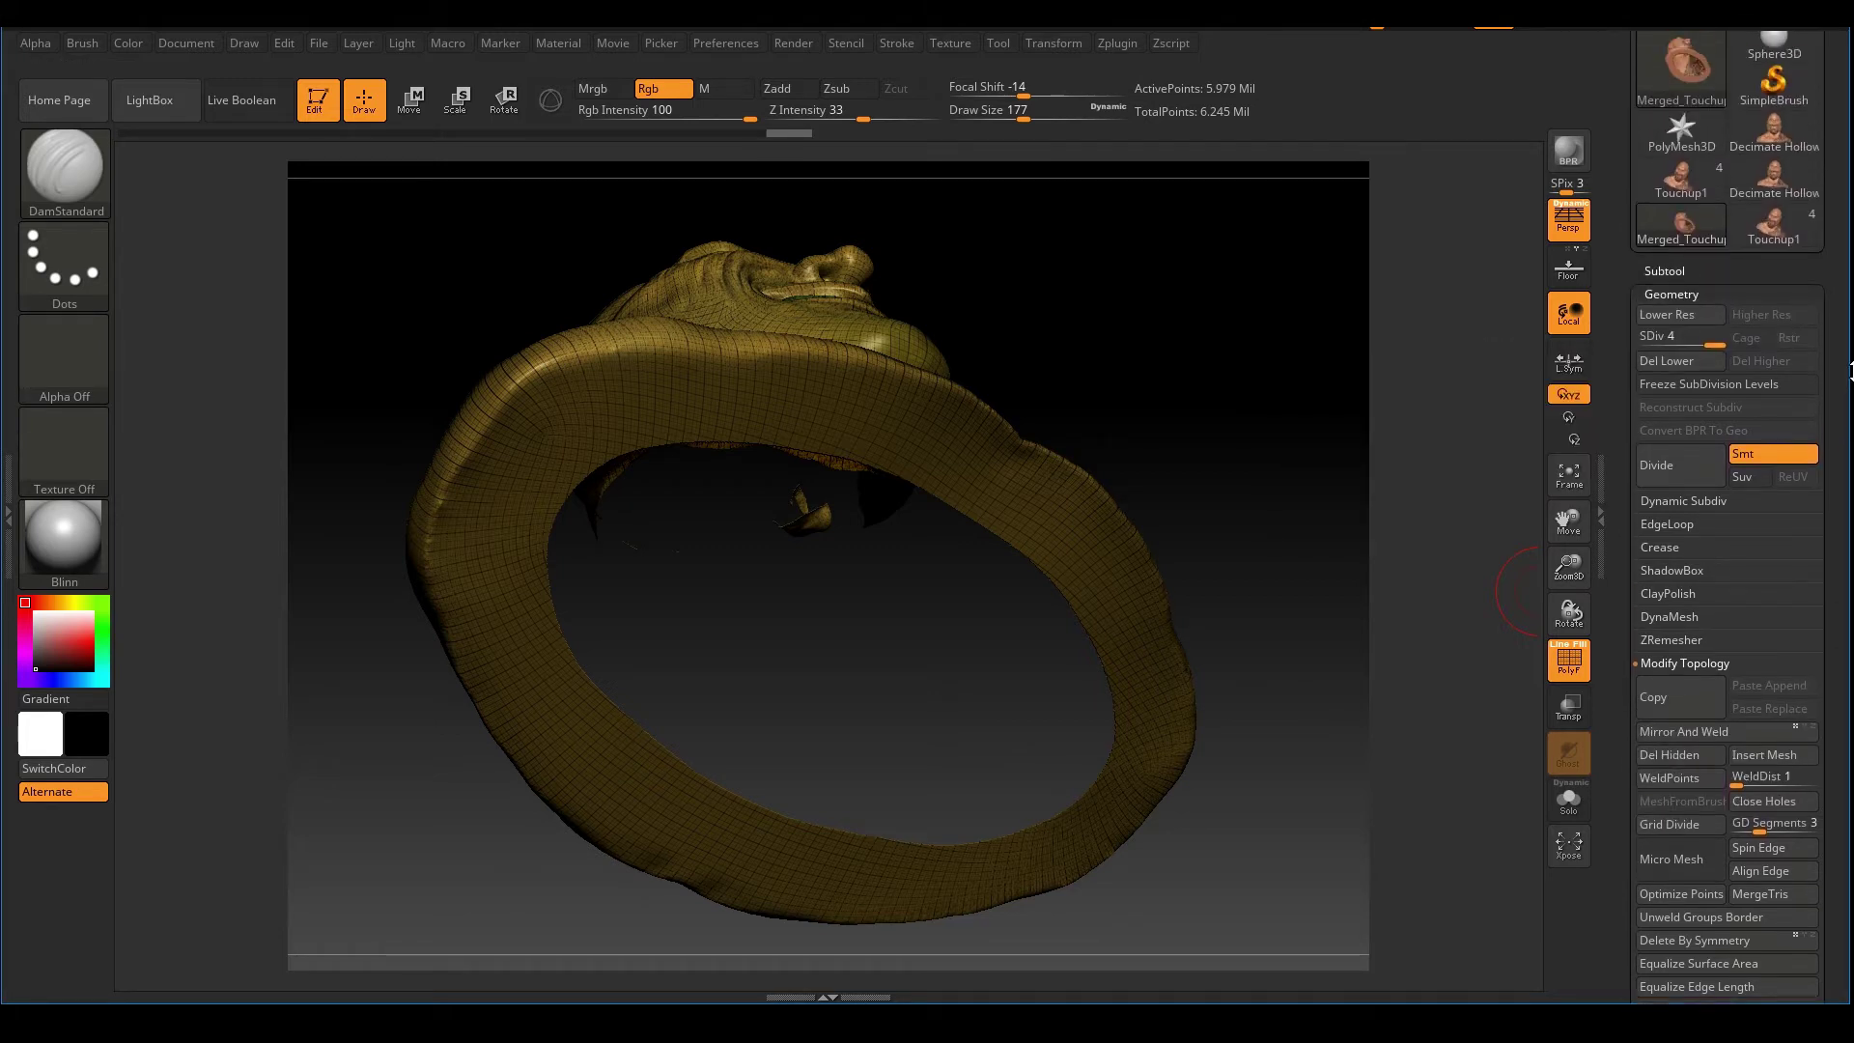
{"action": "left_click", "coordinate": [1684, 368]}
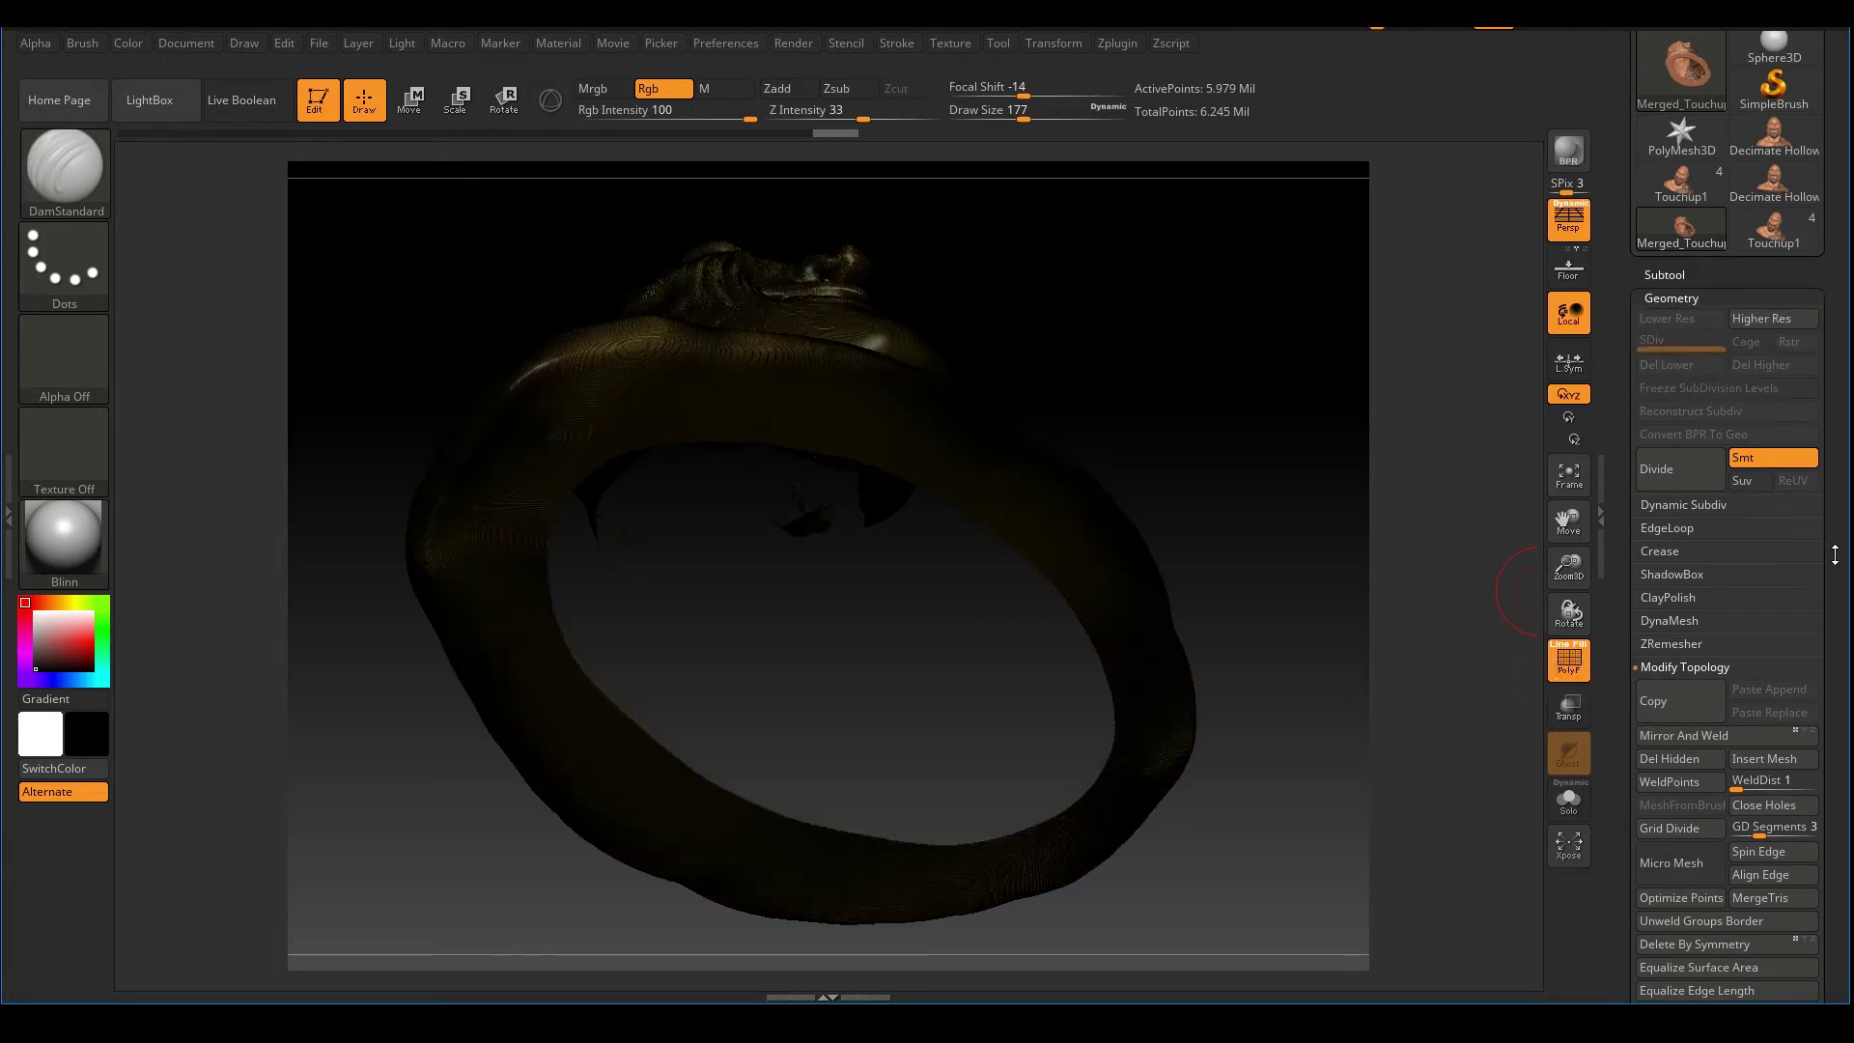
- Delete the hidden oval section from the merged bust's geometry to open the underside
{"action": "left_click_drag", "start_coordinate": [1835, 553], "coordinate": [1841, 422]}
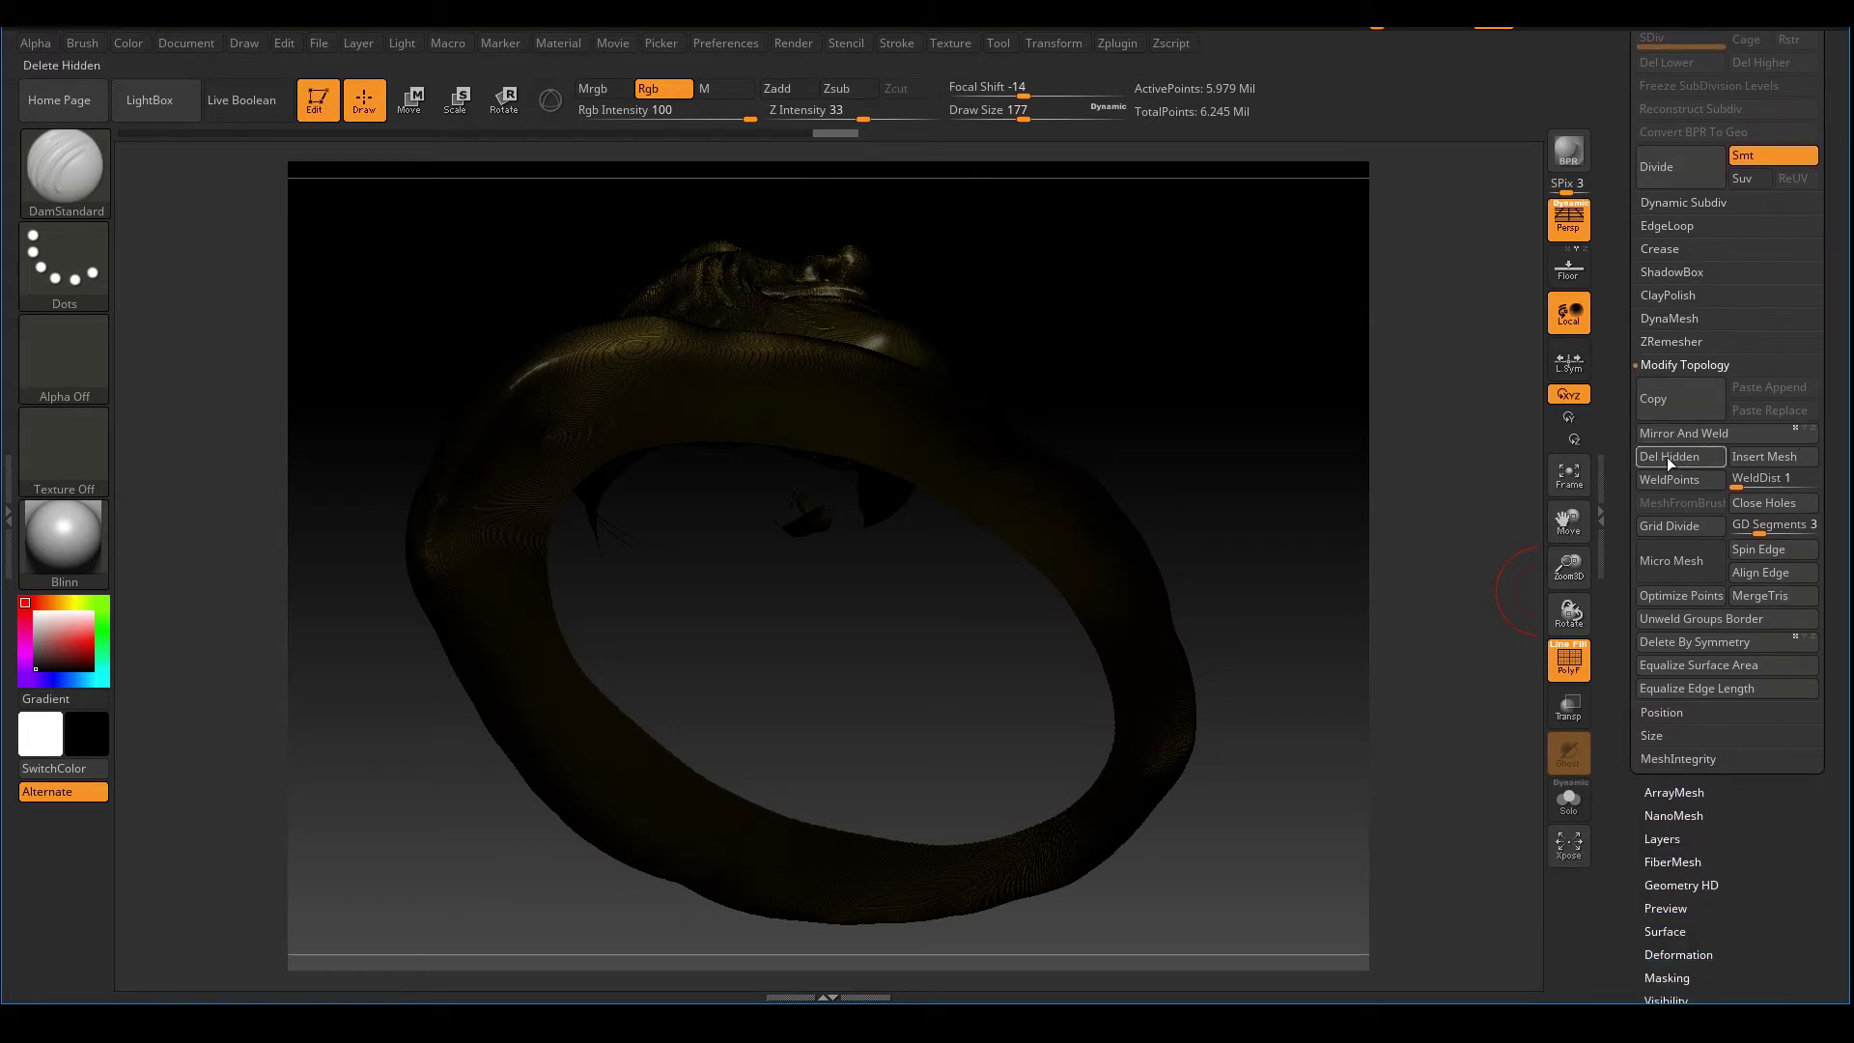
{"action": "left_click", "coordinate": [1695, 465]}
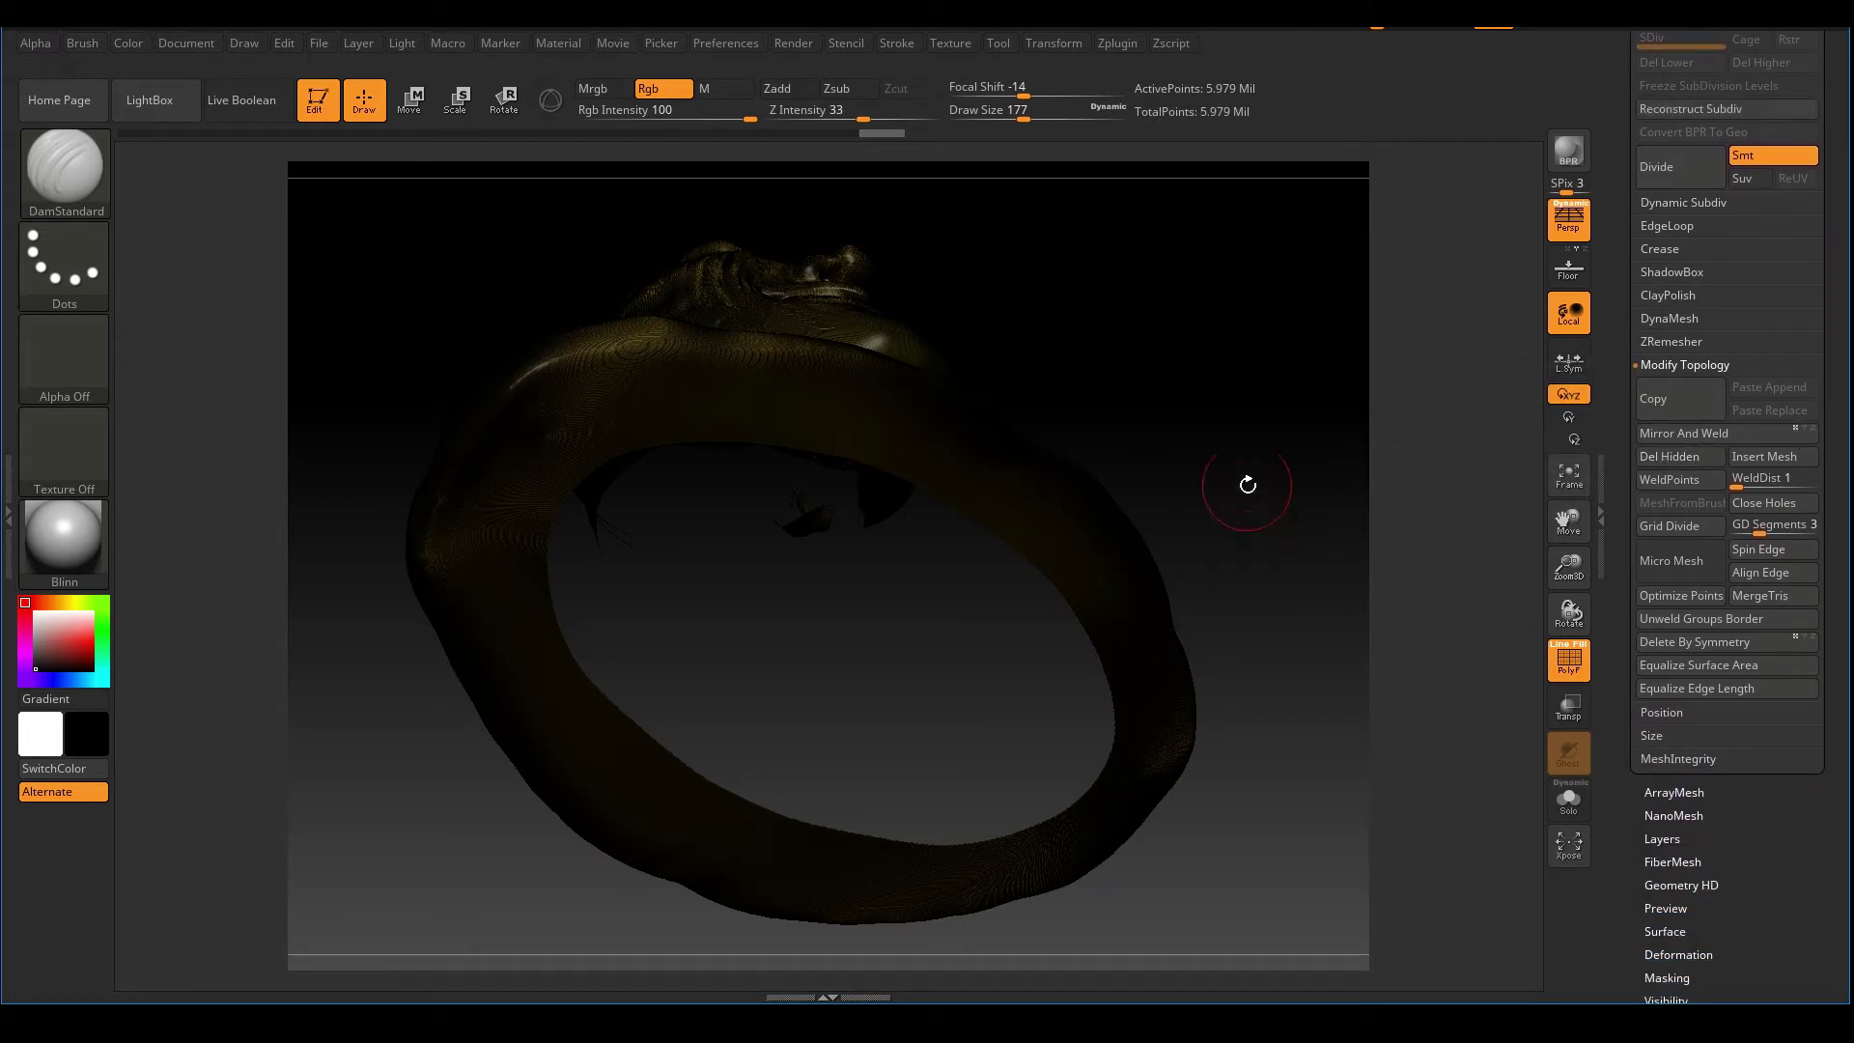
{"action": "mouse_move", "coordinate": [1309, 413]}
{"action": "left_mouse_down"}
{"action": "mouse_move", "coordinate": [1271, 468]}
{"action": "mouse_move", "coordinate": [1307, 509]}
{"action": "mouse_move", "coordinate": [1362, 479]}
{"action": "mouse_move", "coordinate": [1287, 467]}
{"action": "mouse_move", "coordinate": [1324, 641]}
{"action": "mouse_move", "coordinate": [1323, 540]}
{"action": "mouse_move", "coordinate": [813, 577]}
{"action": "left_mouse_up"}
{"action": "left_click_drag", "start_coordinate": [1212, 455], "coordinate": [882, 592]}
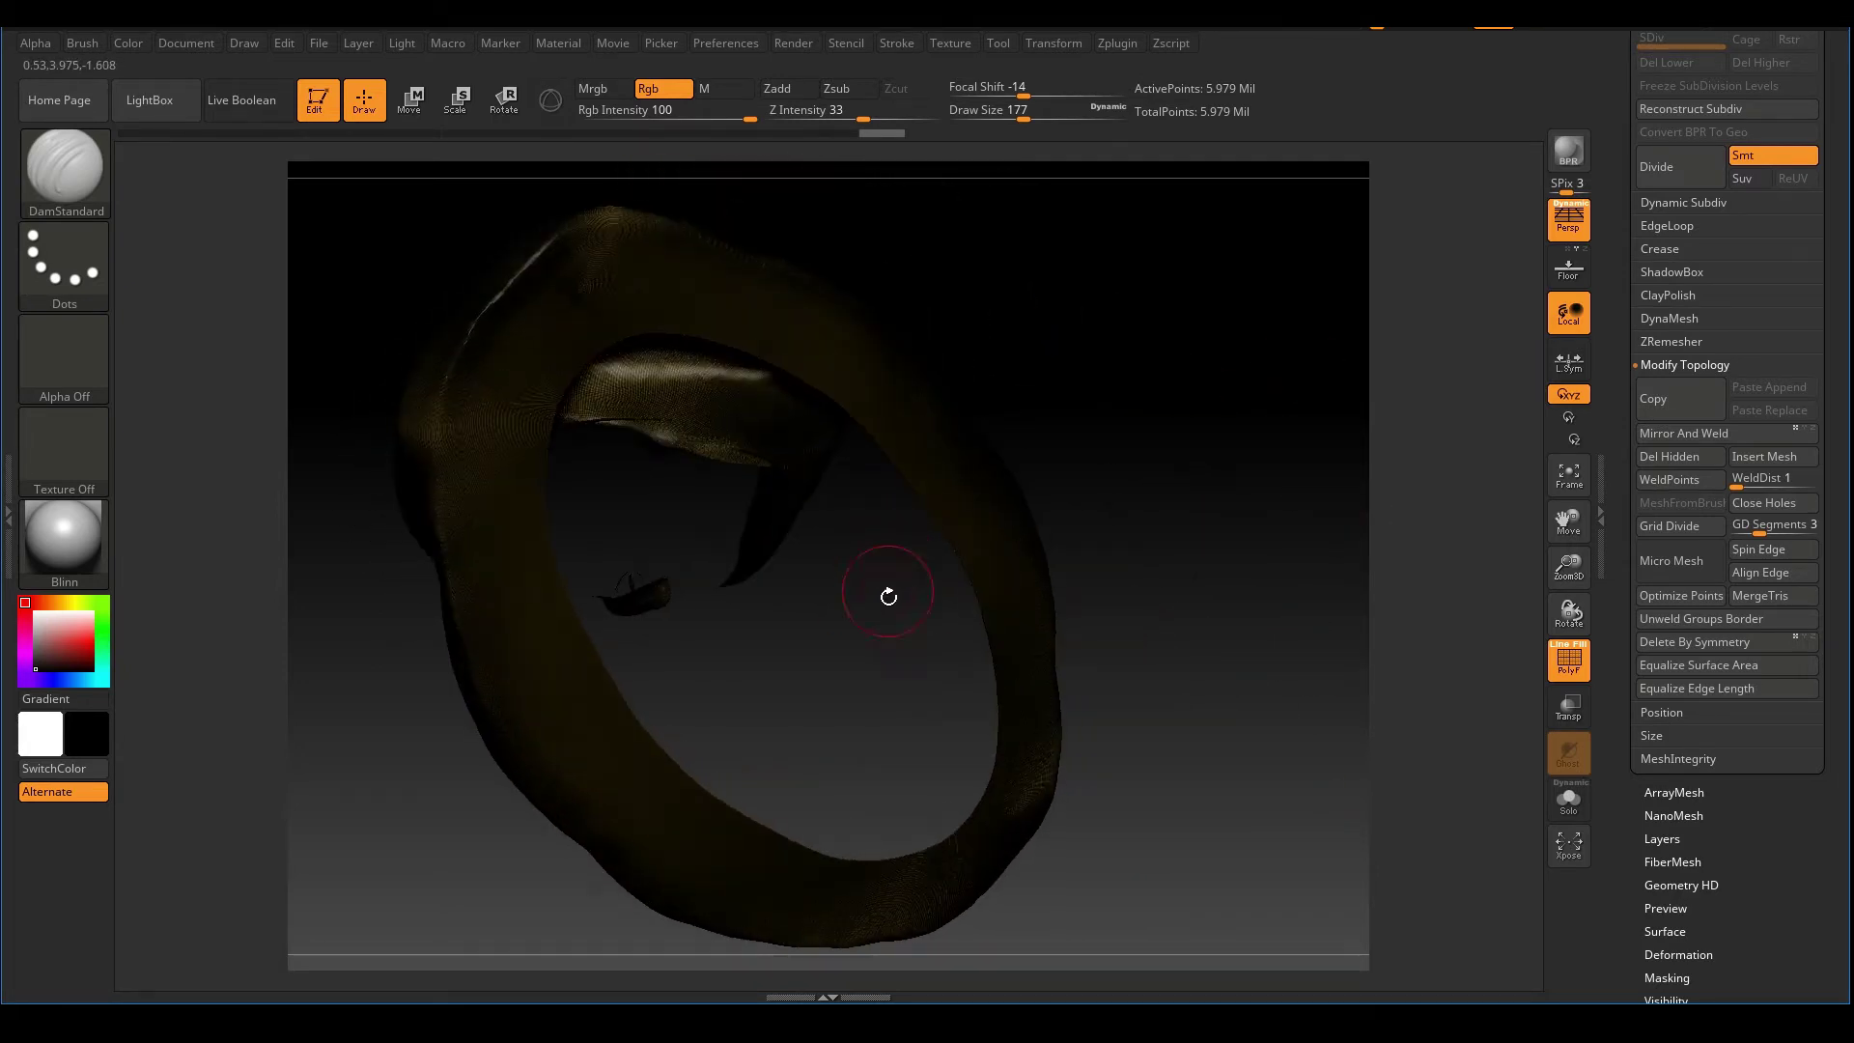
{"action": "left_click_drag", "start_coordinate": [1191, 489], "coordinate": [926, 567]}
{"action": "left_click_drag", "start_coordinate": [1240, 423], "coordinate": [1273, 462]}
- Turn on double-sided display for the merged bust so the interior faces are drawn
{"action": "left_click_drag", "start_coordinate": [1786, 885], "coordinate": [1775, 705]}
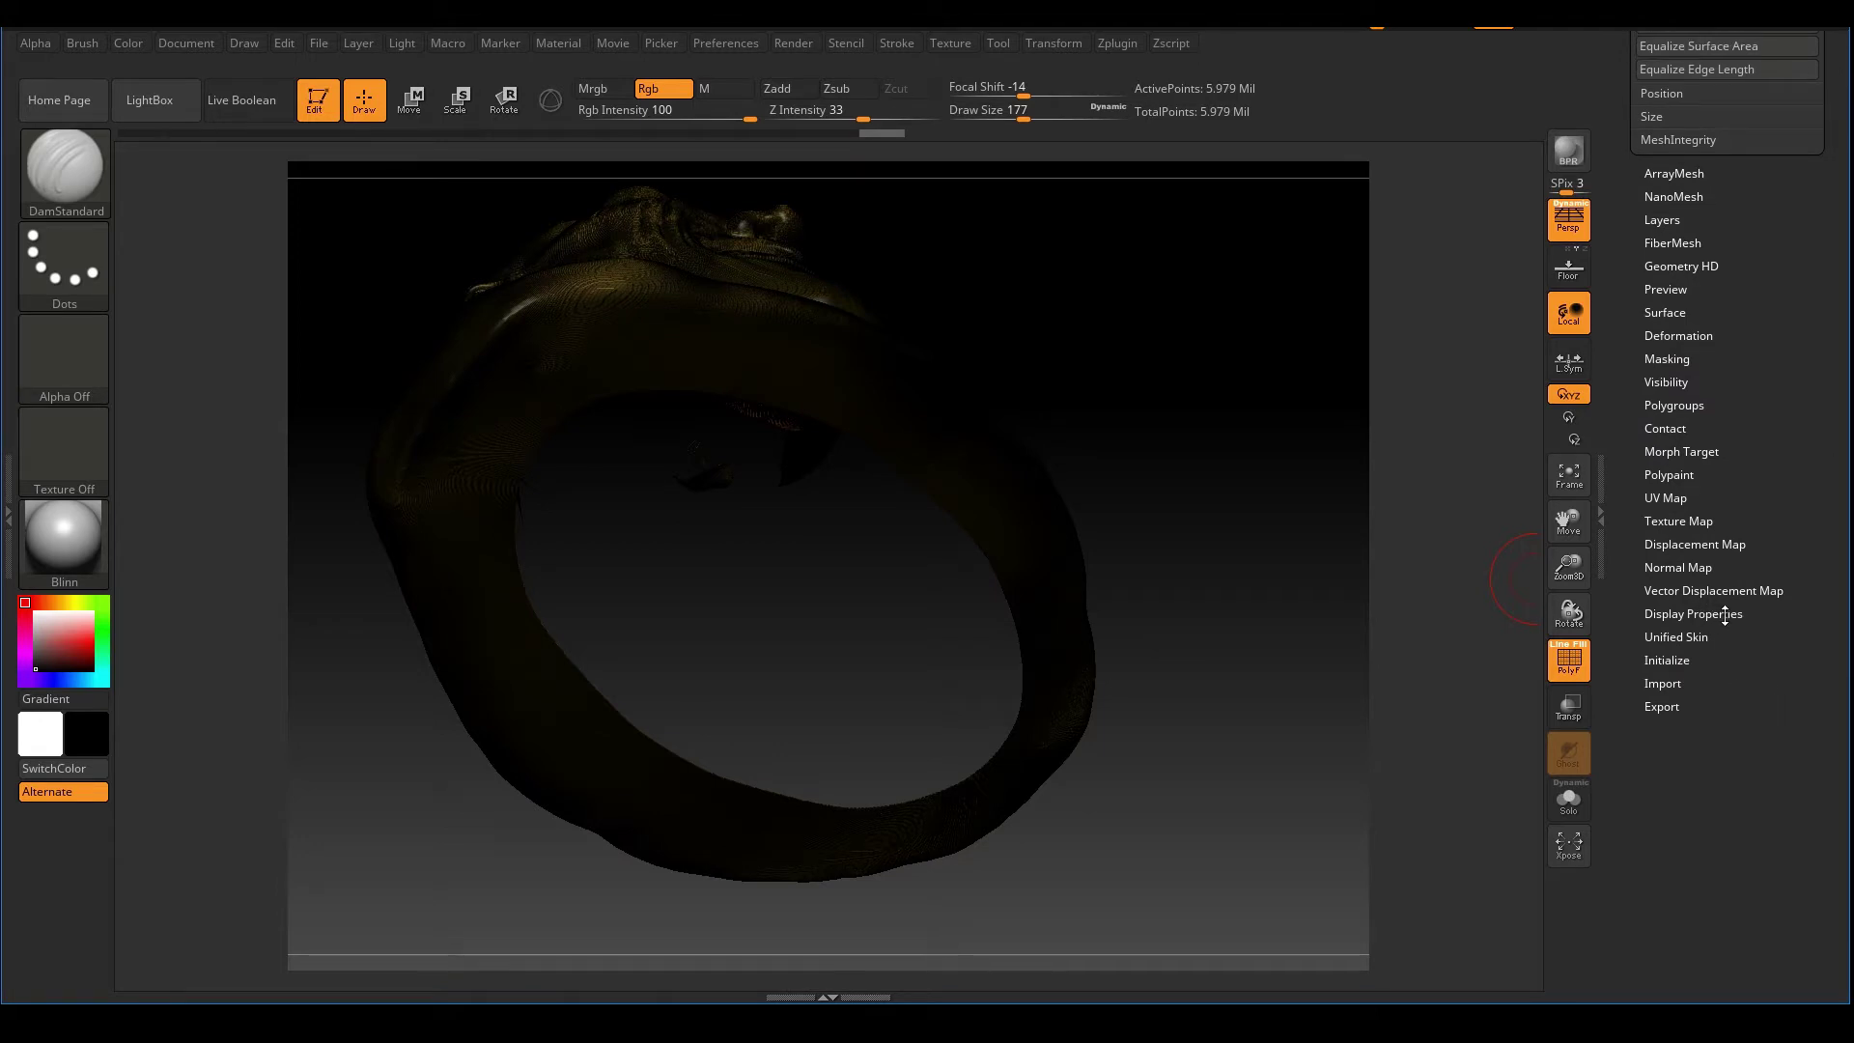
{"action": "left_click", "coordinate": [1724, 615]}
{"action": "left_click_drag", "start_coordinate": [1738, 571], "coordinate": [1729, 782]}
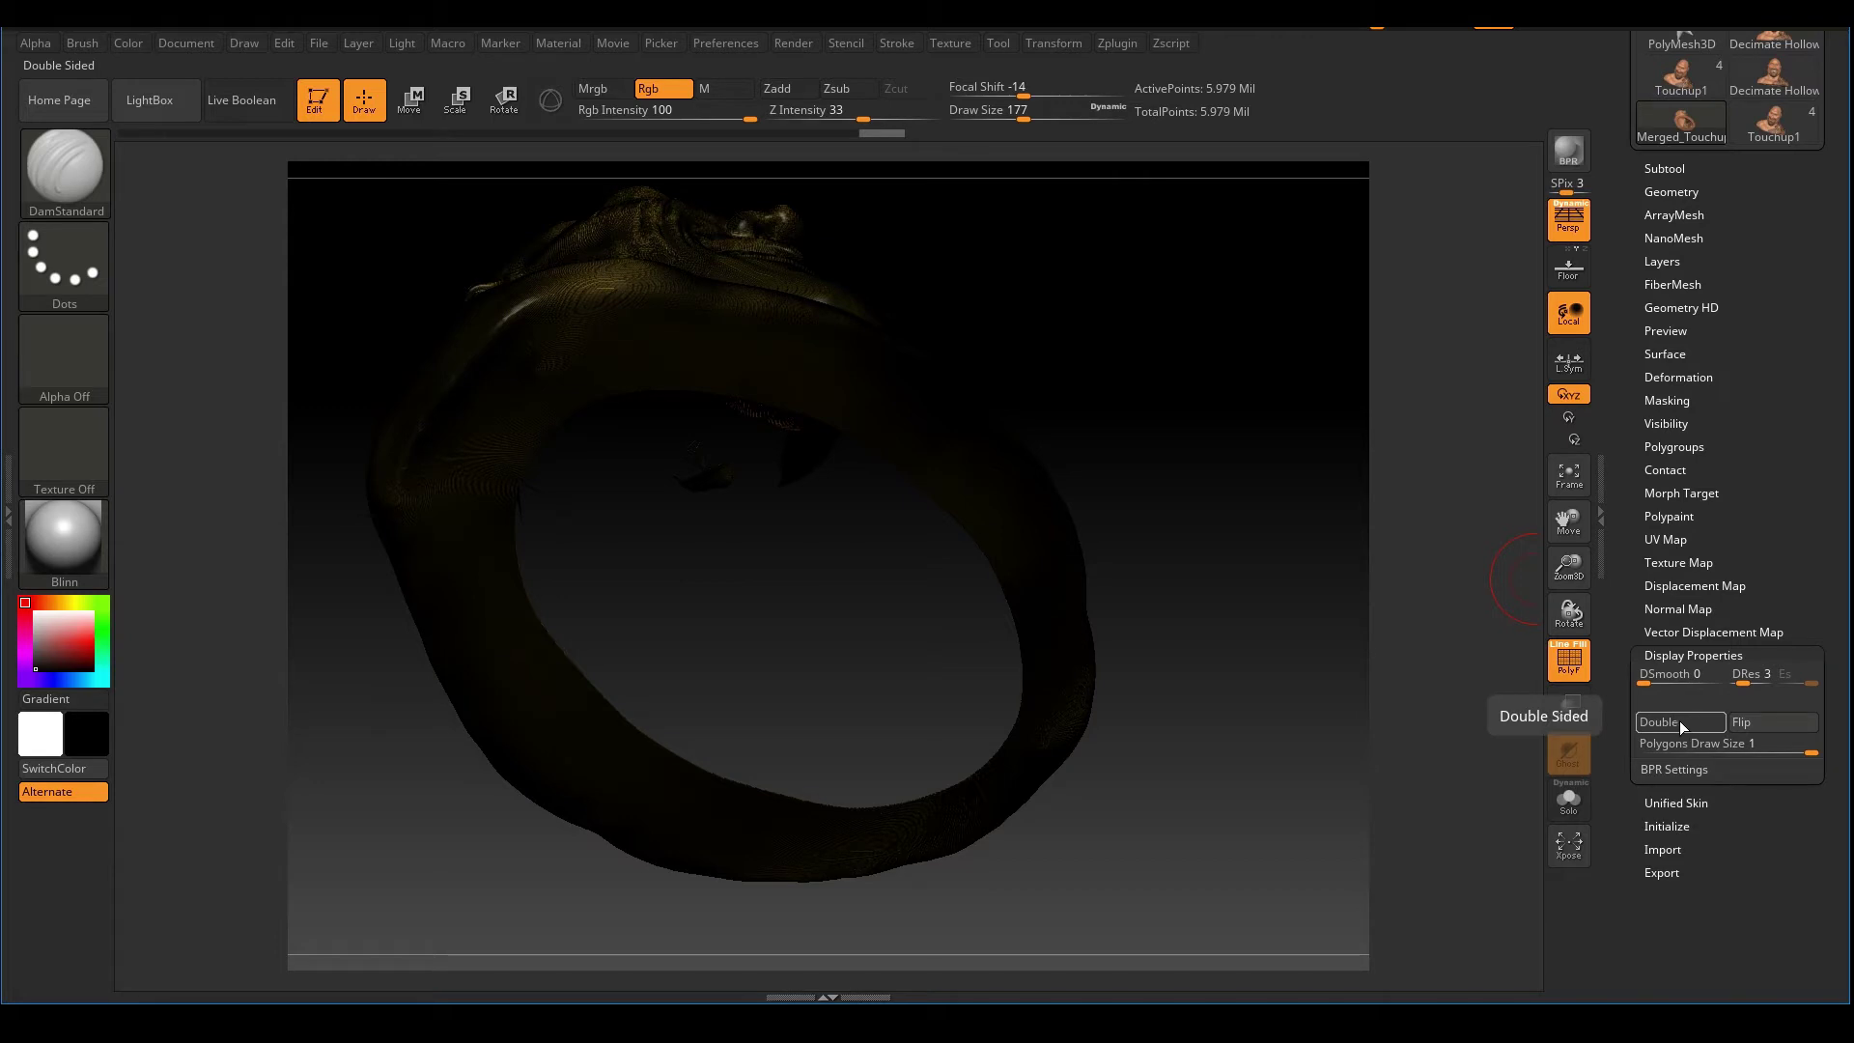
{"action": "left_click", "coordinate": [1683, 722]}
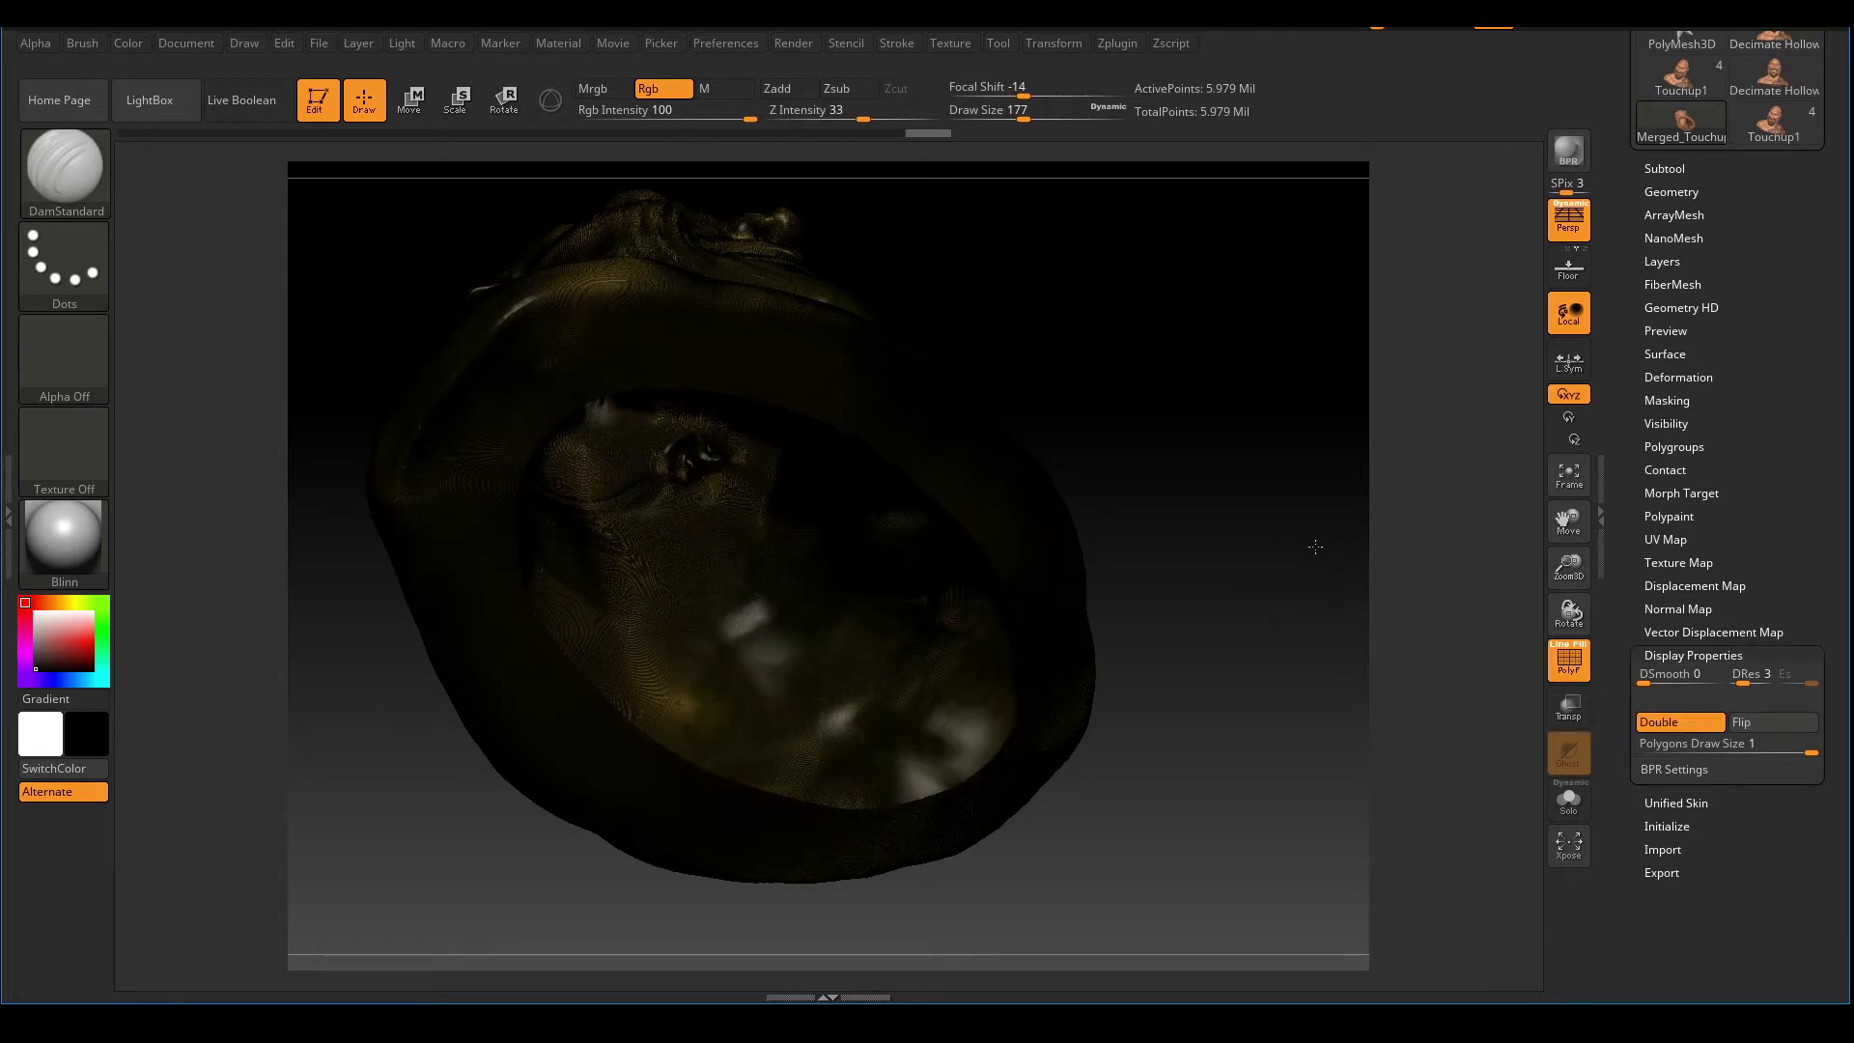
{"action": "left_click_drag", "start_coordinate": [1341, 599], "coordinate": [887, 612]}
{"action": "left_click_drag", "start_coordinate": [1263, 442], "coordinate": [1273, 485]}
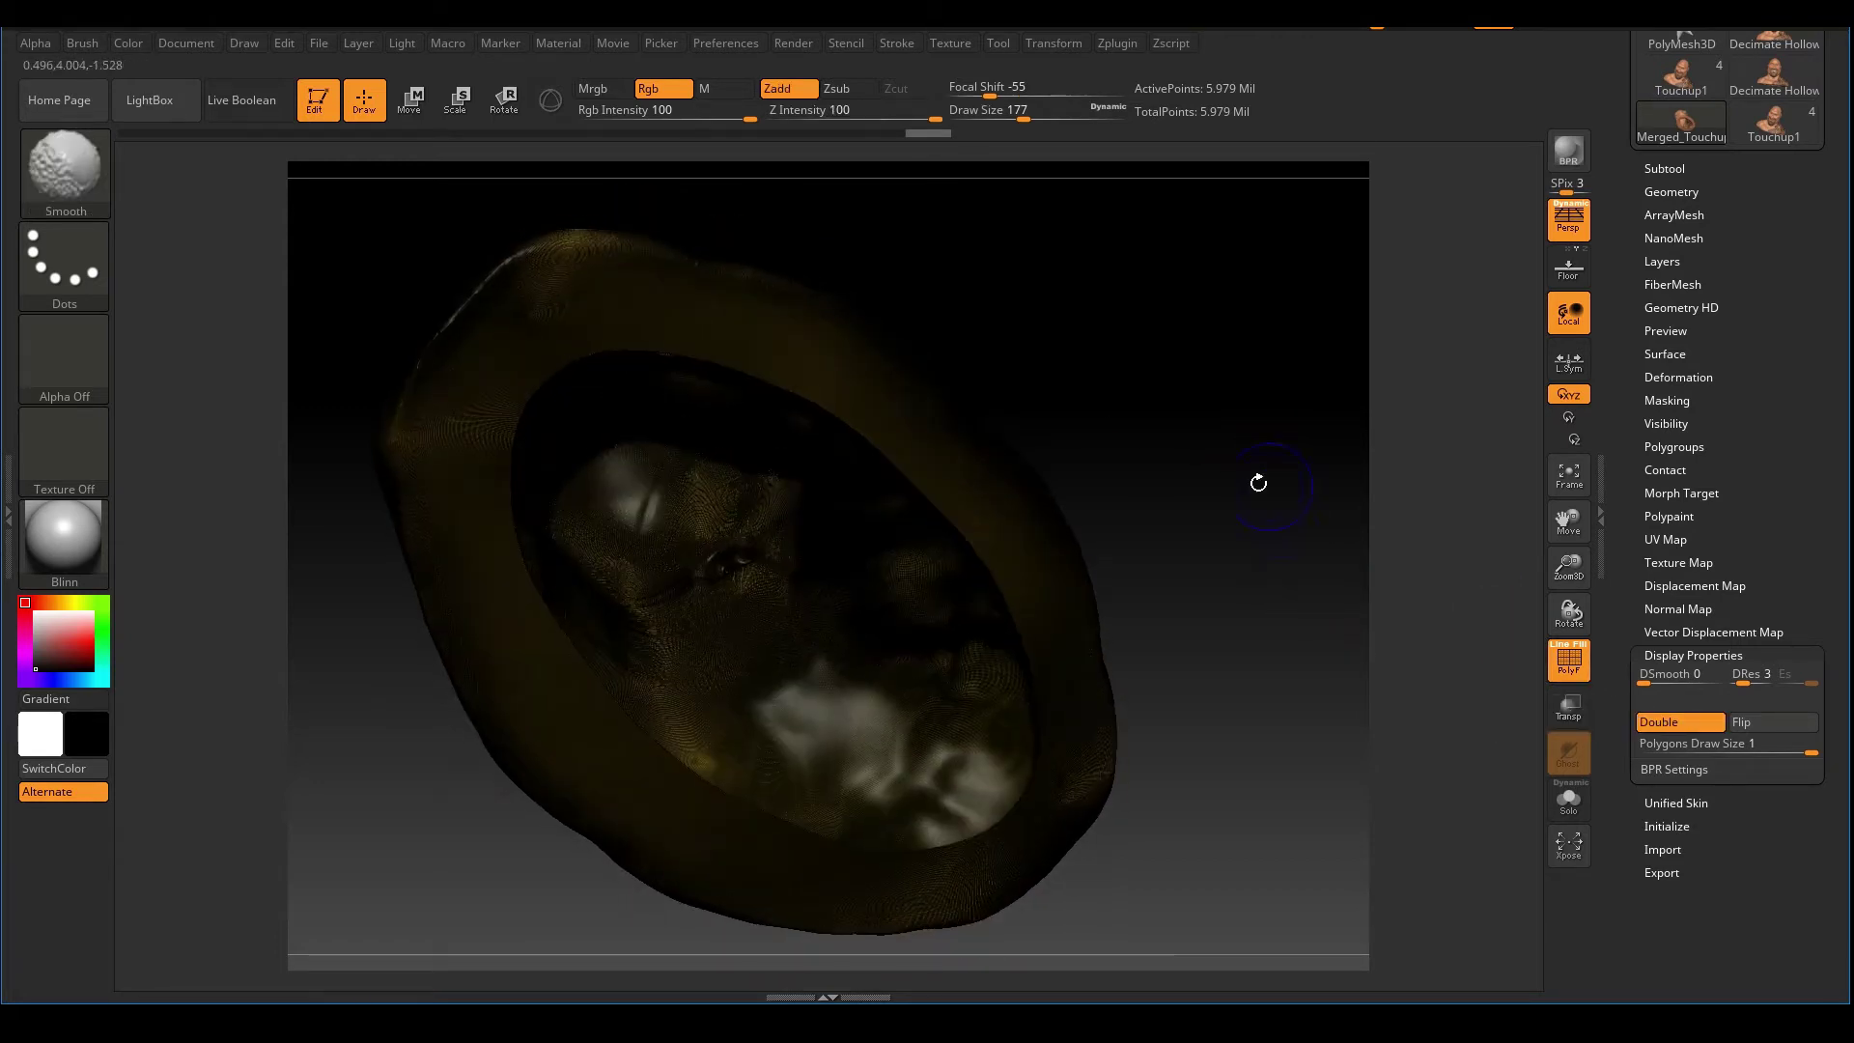
- Hide the polygon wireframe and bring the bust back to a front view
{"action": "key", "text": "shift+f"}
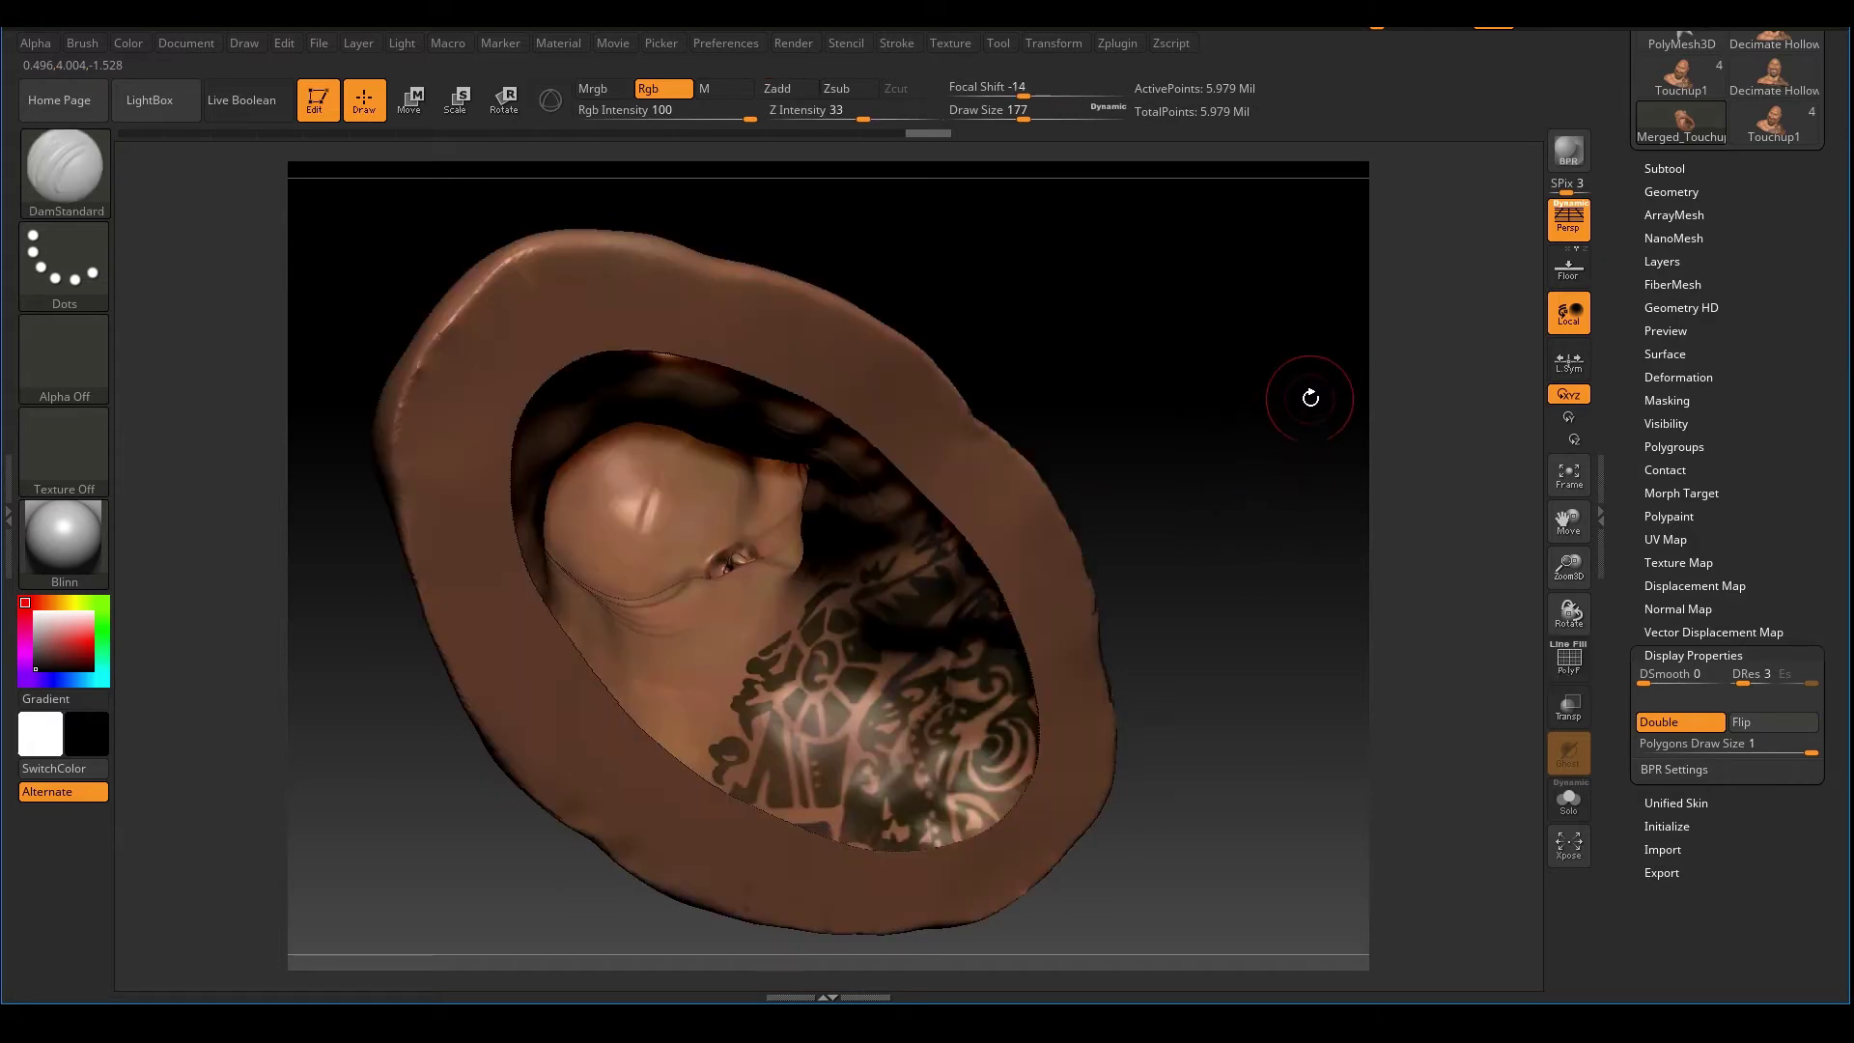
{"action": "left_click_drag", "start_coordinate": [1258, 352], "coordinate": [1248, 416]}
{"action": "mouse_move", "coordinate": [1209, 495]}
{"action": "left_mouse_down"}
{"action": "mouse_move", "coordinate": [1300, 554]}
{"action": "mouse_move", "coordinate": [1270, 438]}
{"action": "mouse_move", "coordinate": [1235, 485]}
{"action": "left_mouse_up"}
{"action": "right_click_drag", "start_coordinate": [1222, 470], "coordinate": [1303, 476], "text": "alt"}
{"action": "right_click_drag", "start_coordinate": [1246, 473], "coordinate": [1242, 542], "text": "ctrl"}
{"action": "mouse_move", "coordinate": [1299, 409]}
{"action": "right_mouse_down", "text": "alt"}
{"action": "mouse_move", "coordinate": [1304, 491]}
{"action": "mouse_move", "coordinate": [1255, 473]}
{"action": "right_mouse_up", "text": "alt"}
{"action": "mouse_move", "coordinate": [1275, 475]}
{"action": "right_mouse_down", "text": "alt"}
{"action": "mouse_move", "coordinate": [1207, 504]}
{"action": "mouse_move", "coordinate": [1261, 558]}
{"action": "mouse_move", "coordinate": [1214, 532]}
{"action": "mouse_move", "coordinate": [1250, 536]}
{"action": "right_mouse_up", "text": "alt"}
{"action": "mouse_move", "coordinate": [1251, 537]}
{"action": "right_mouse_down", "text": "alt"}
{"action": "mouse_move", "coordinate": [1270, 489]}
{"action": "mouse_move", "coordinate": [1286, 553]}
{"action": "right_mouse_up", "text": "alt"}
- Open the subtool list and check the merged bust's polygon and point counts
{"action": "left_click_drag", "start_coordinate": [1678, 164], "coordinate": [1677, 164]}
{"action": "left_click", "coordinate": [1678, 169]}
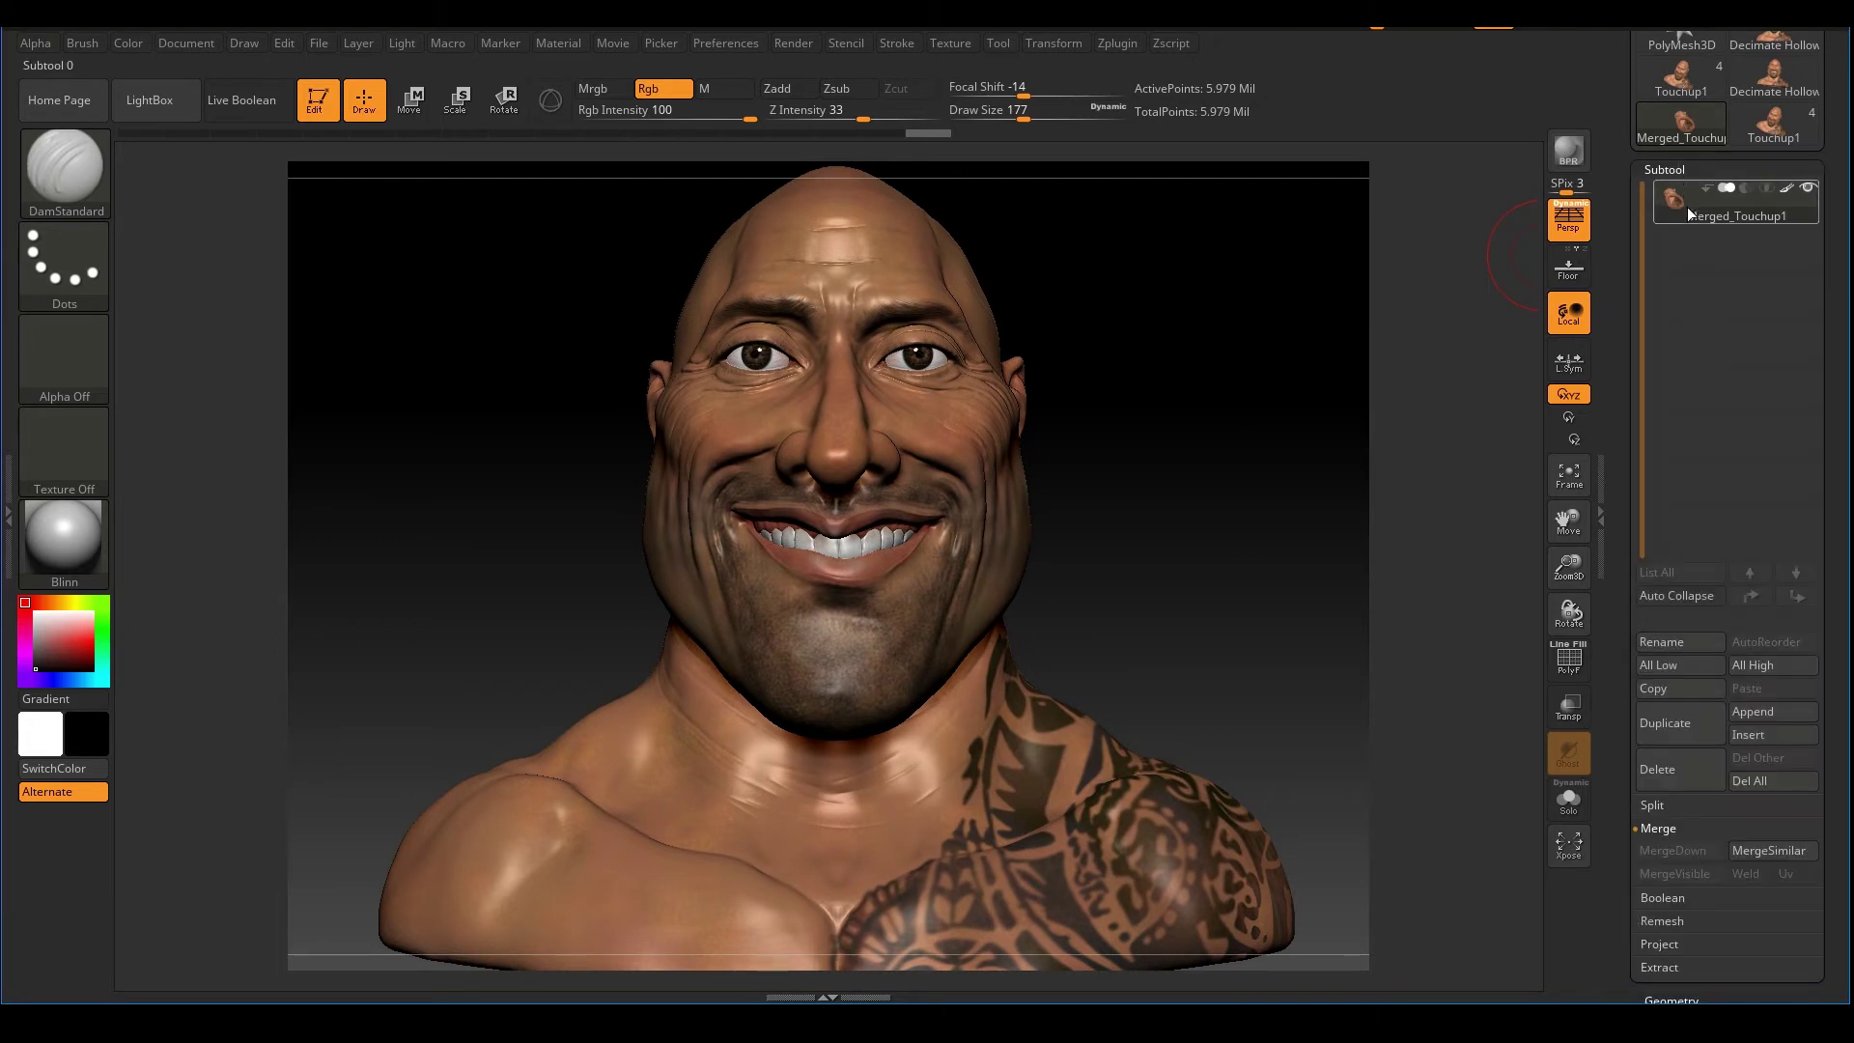
{"action": "mouse_move", "coordinate": [1695, 199]}
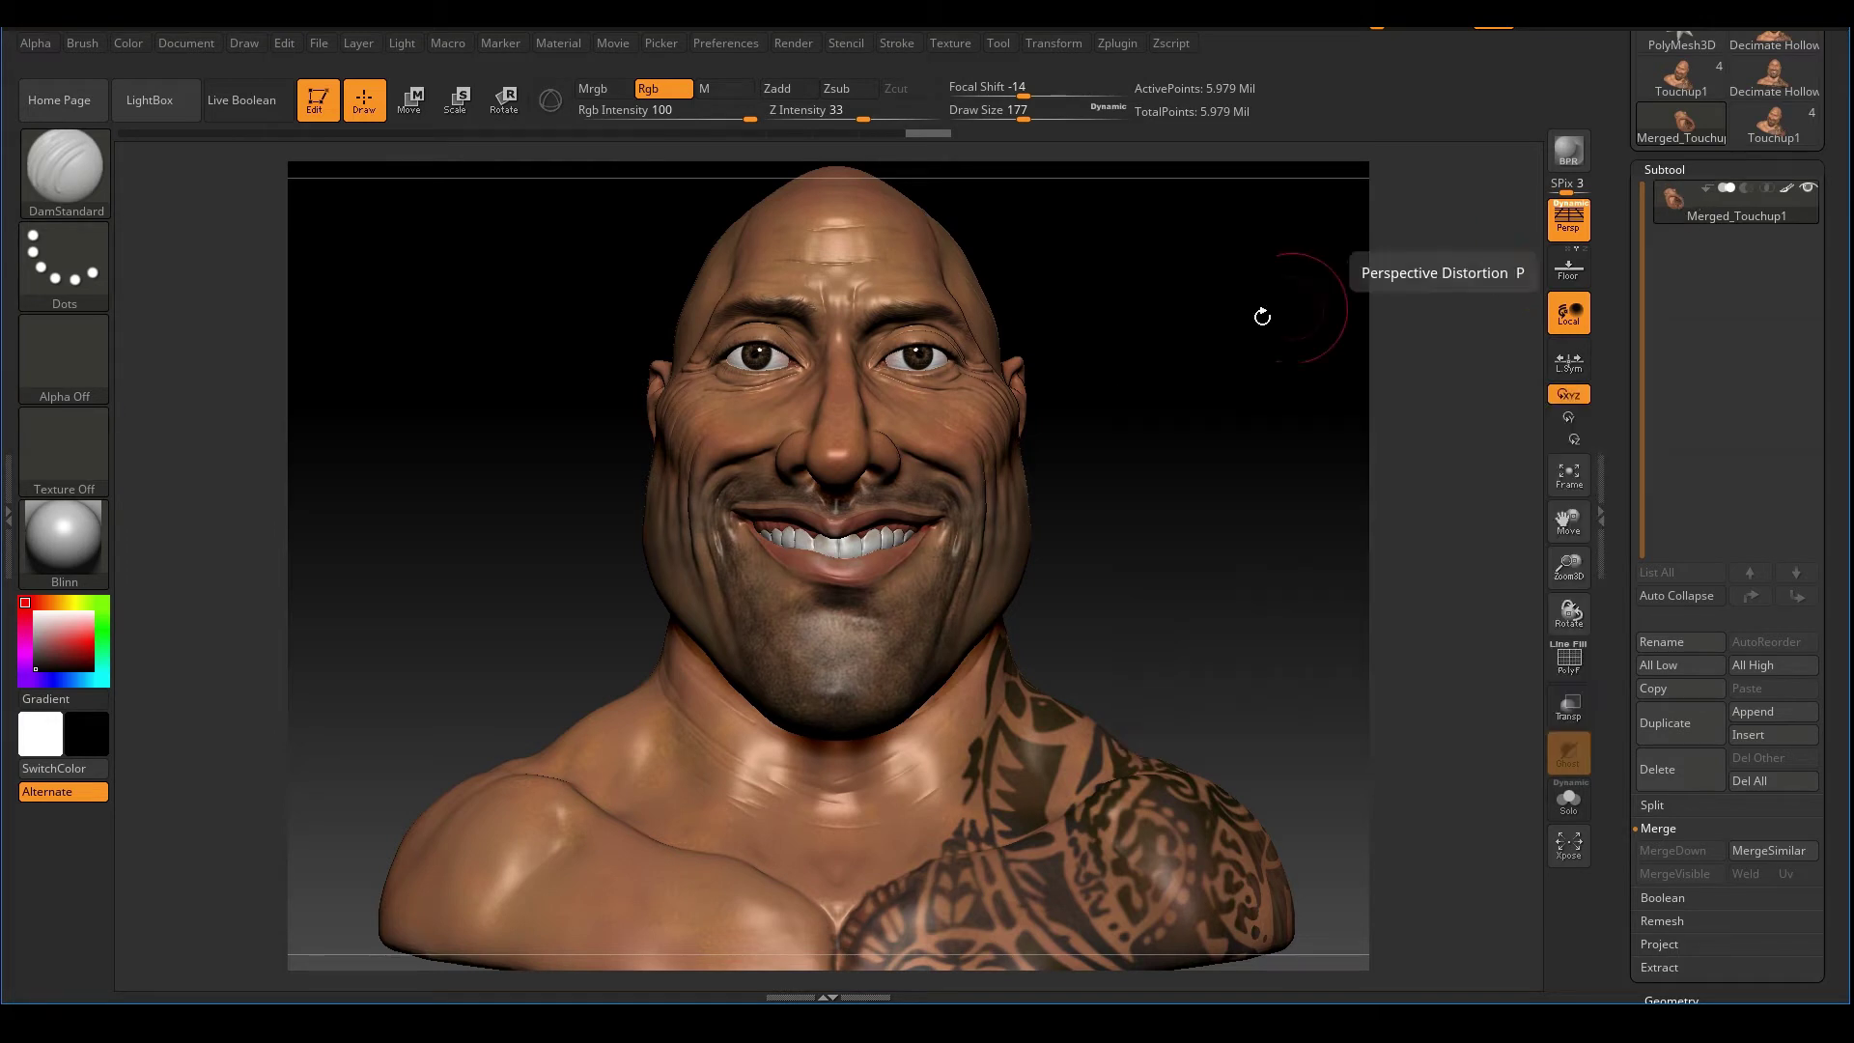
{"action": "left_click_drag", "start_coordinate": [1268, 312], "coordinate": [1352, 307]}
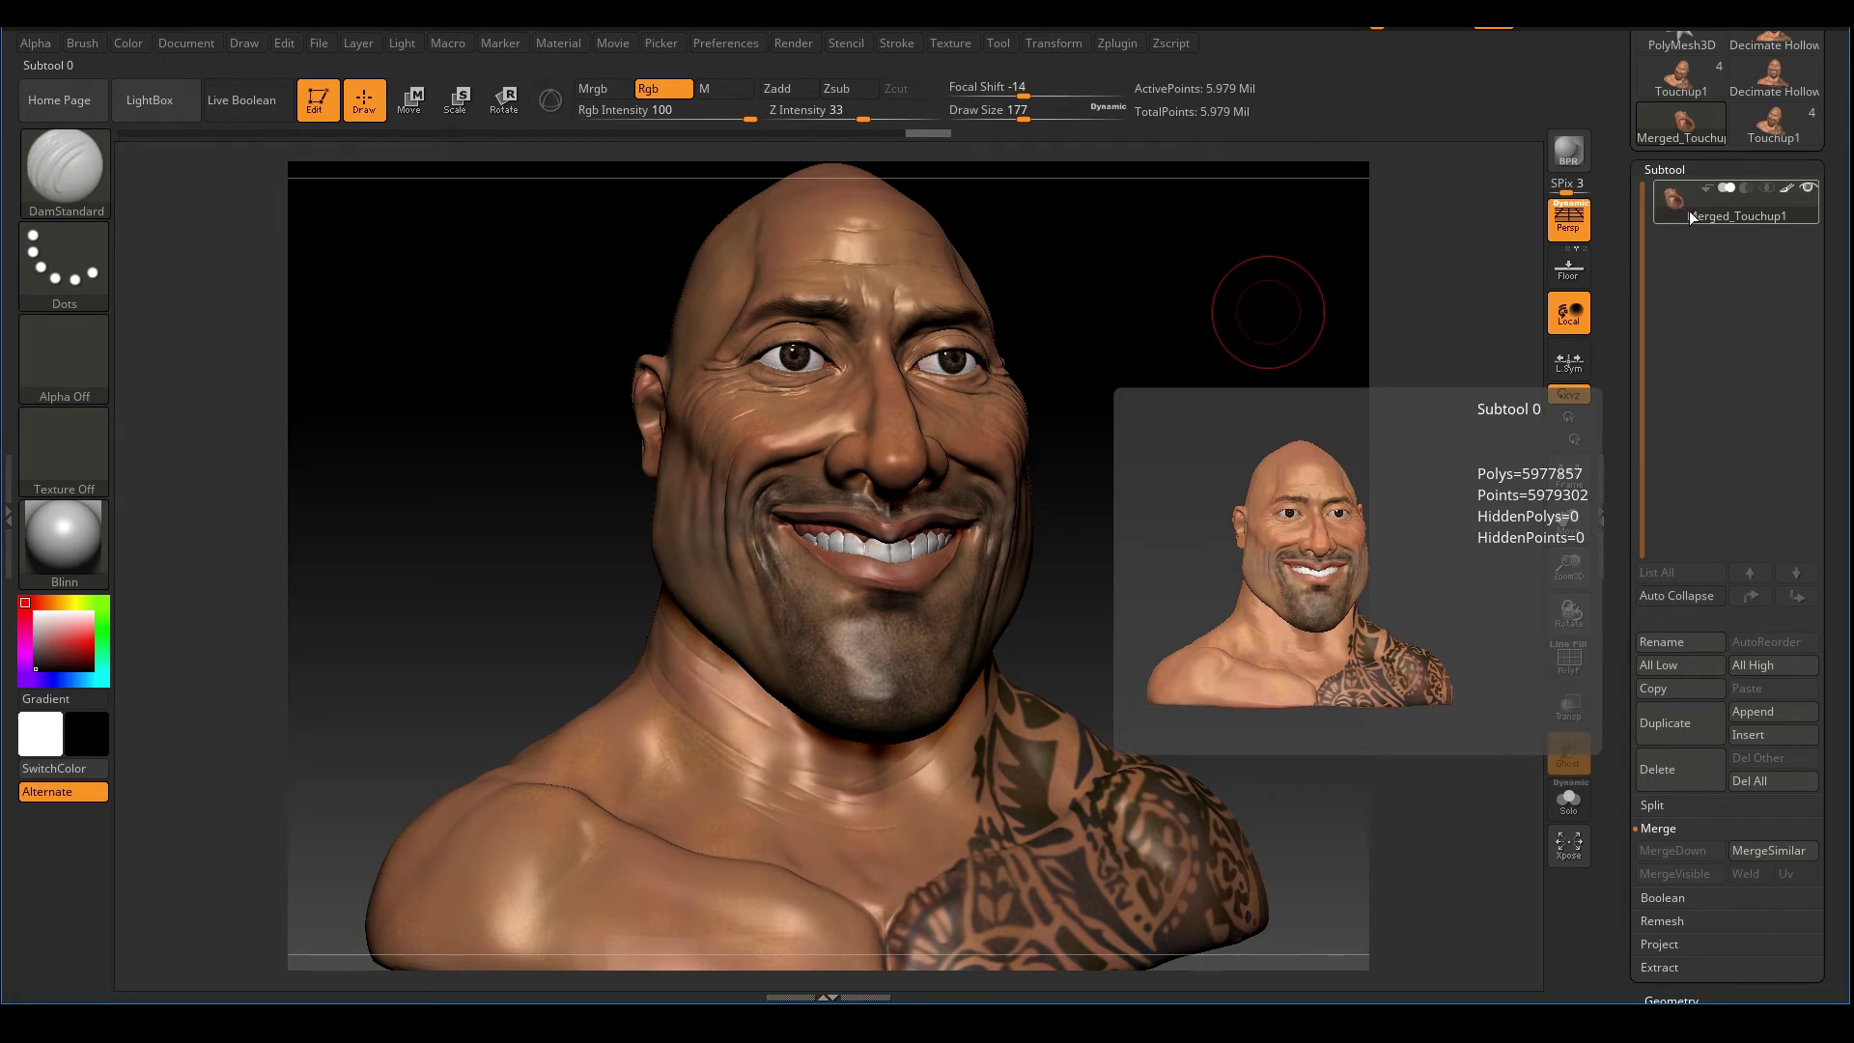
{"action": "left_click_drag", "start_coordinate": [1208, 504], "coordinate": [1248, 546]}
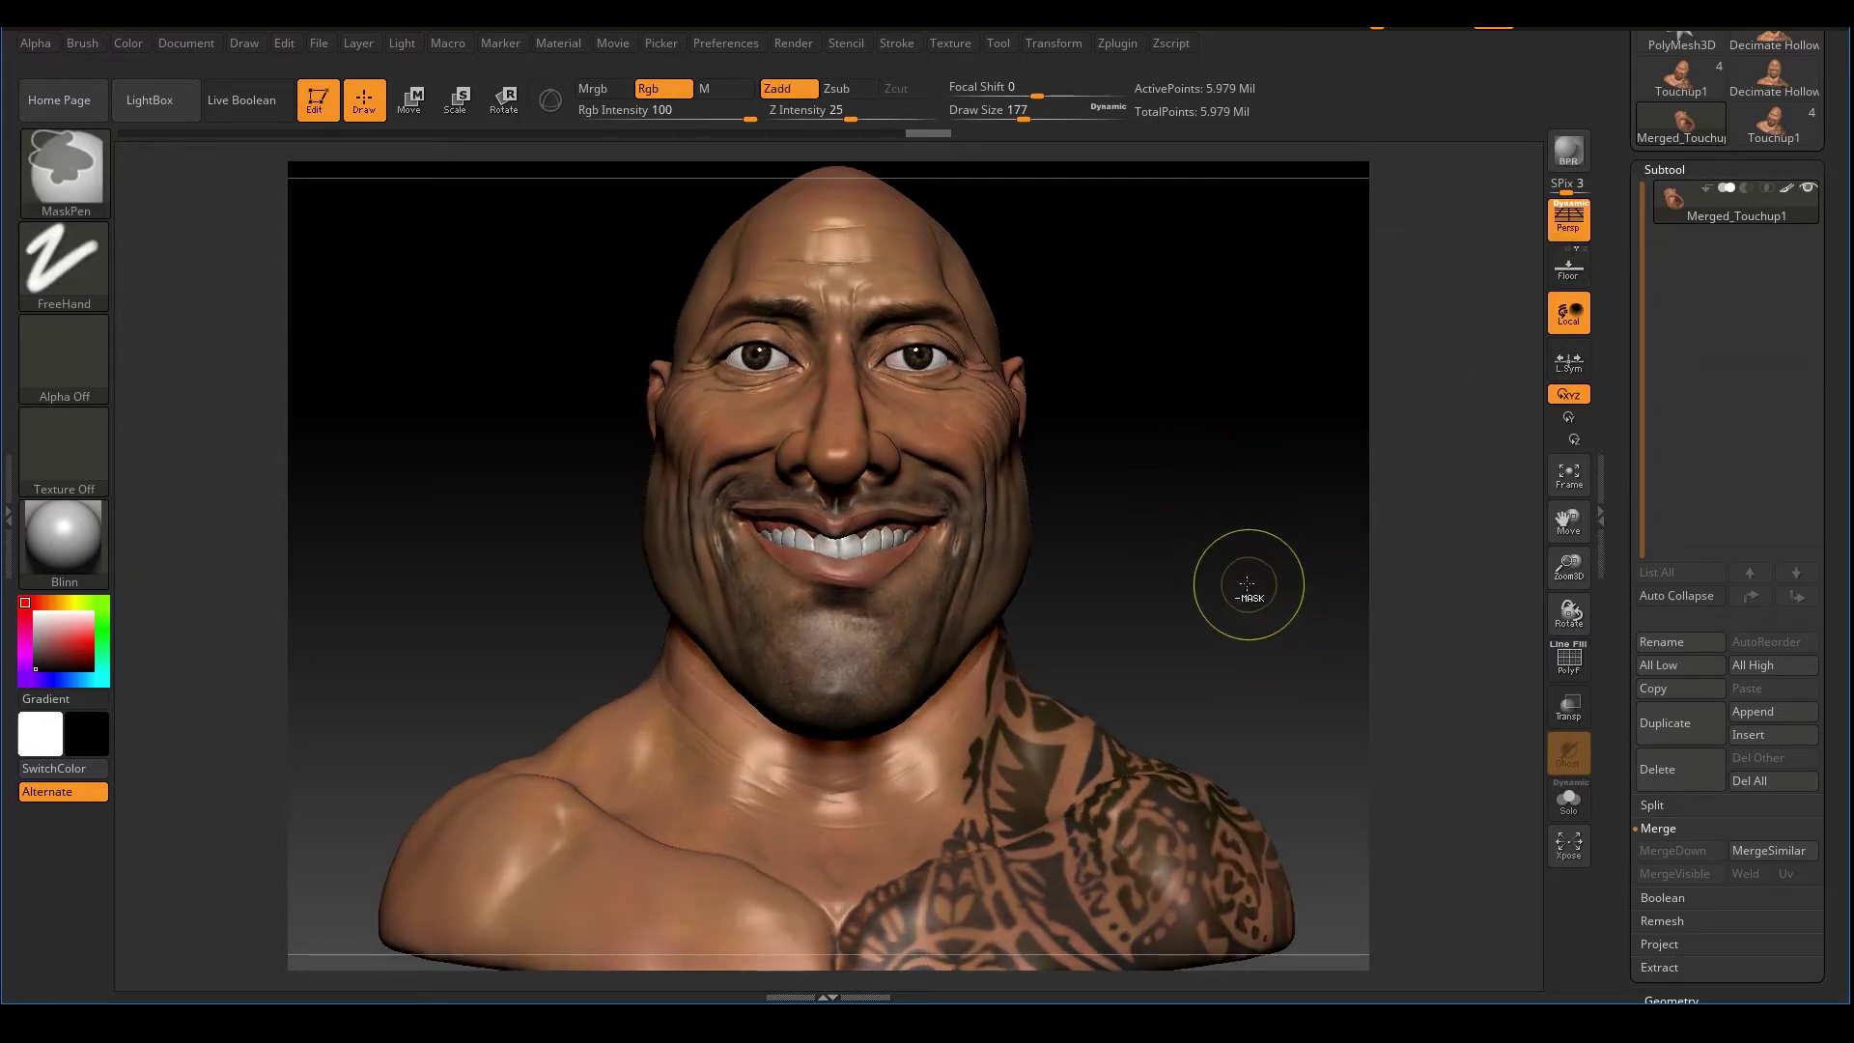
{"action": "right_click_drag", "start_coordinate": [1227, 573], "coordinate": [1158, 538], "text": "ctrl"}
{"action": "left_click_drag", "start_coordinate": [1221, 550], "coordinate": [1125, 356]}
- Open the Decimation Master options and make sure Use and Keep Polypaint is enabled
{"action": "left_click", "coordinate": [1125, 45]}
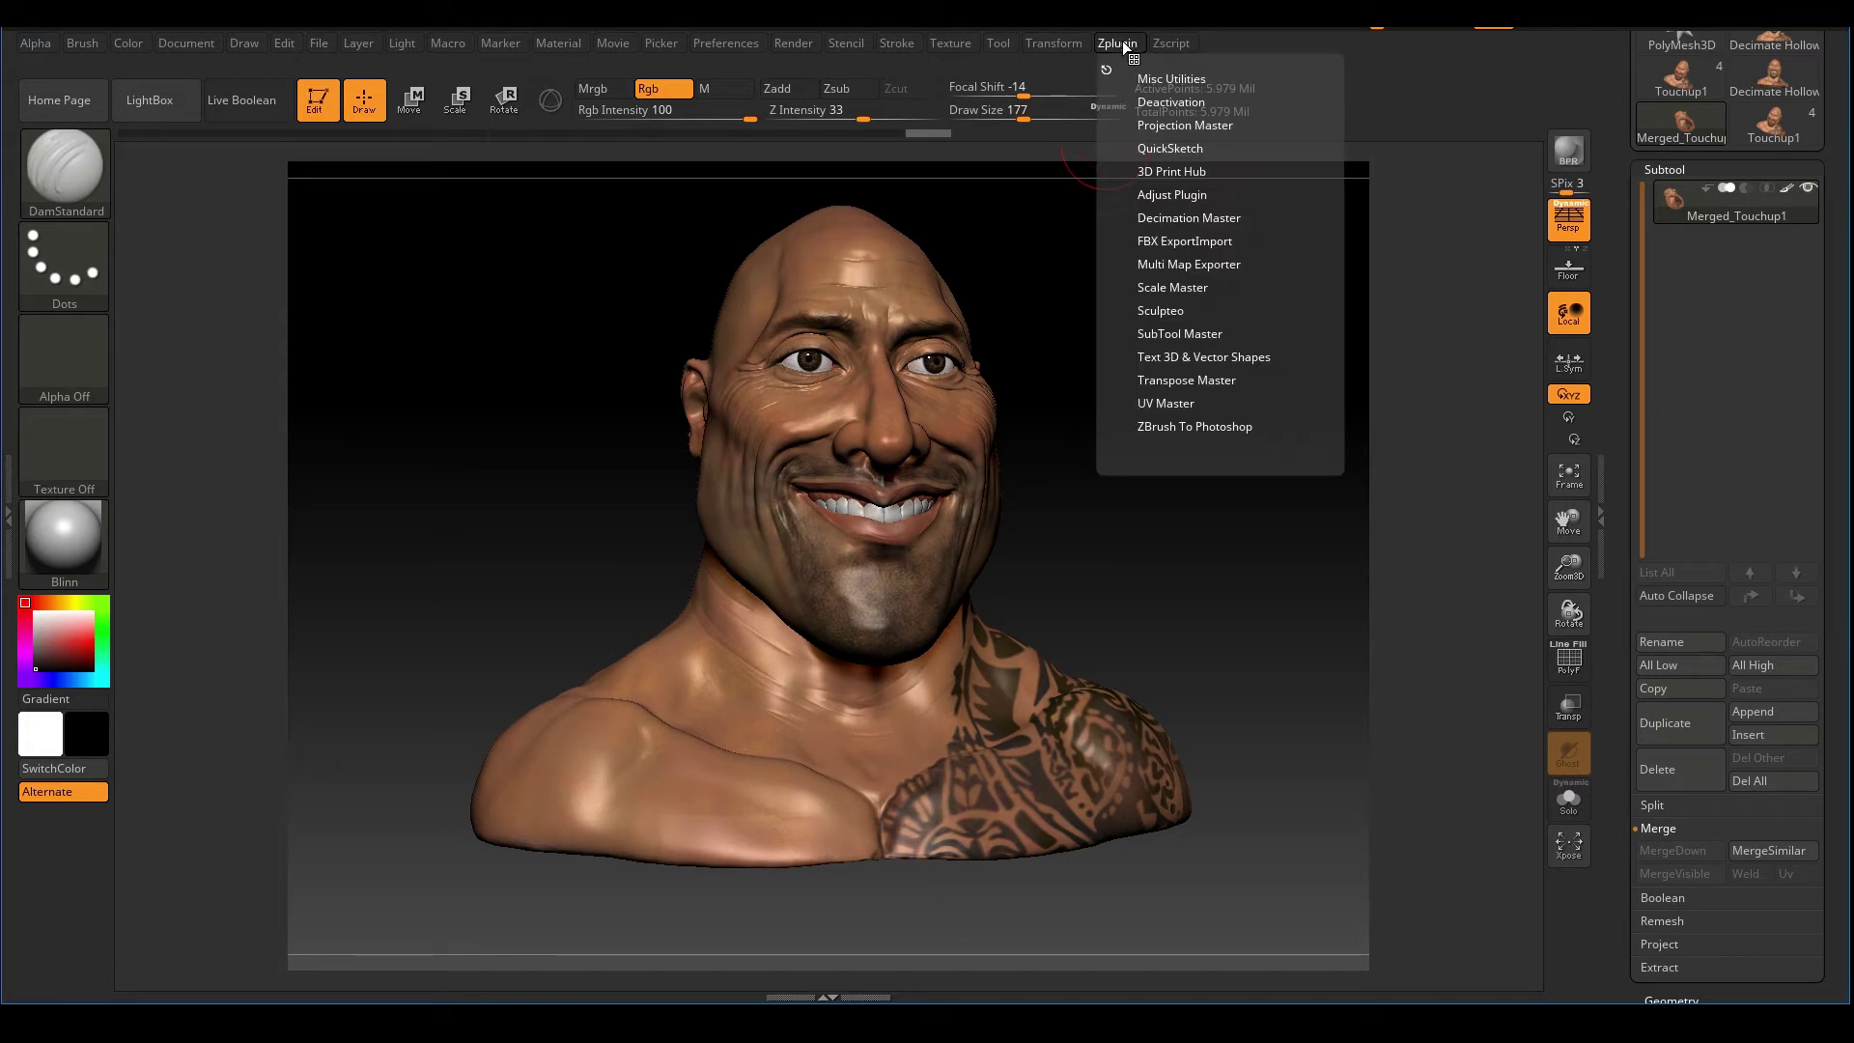
{"action": "left_click", "coordinate": [1216, 218]}
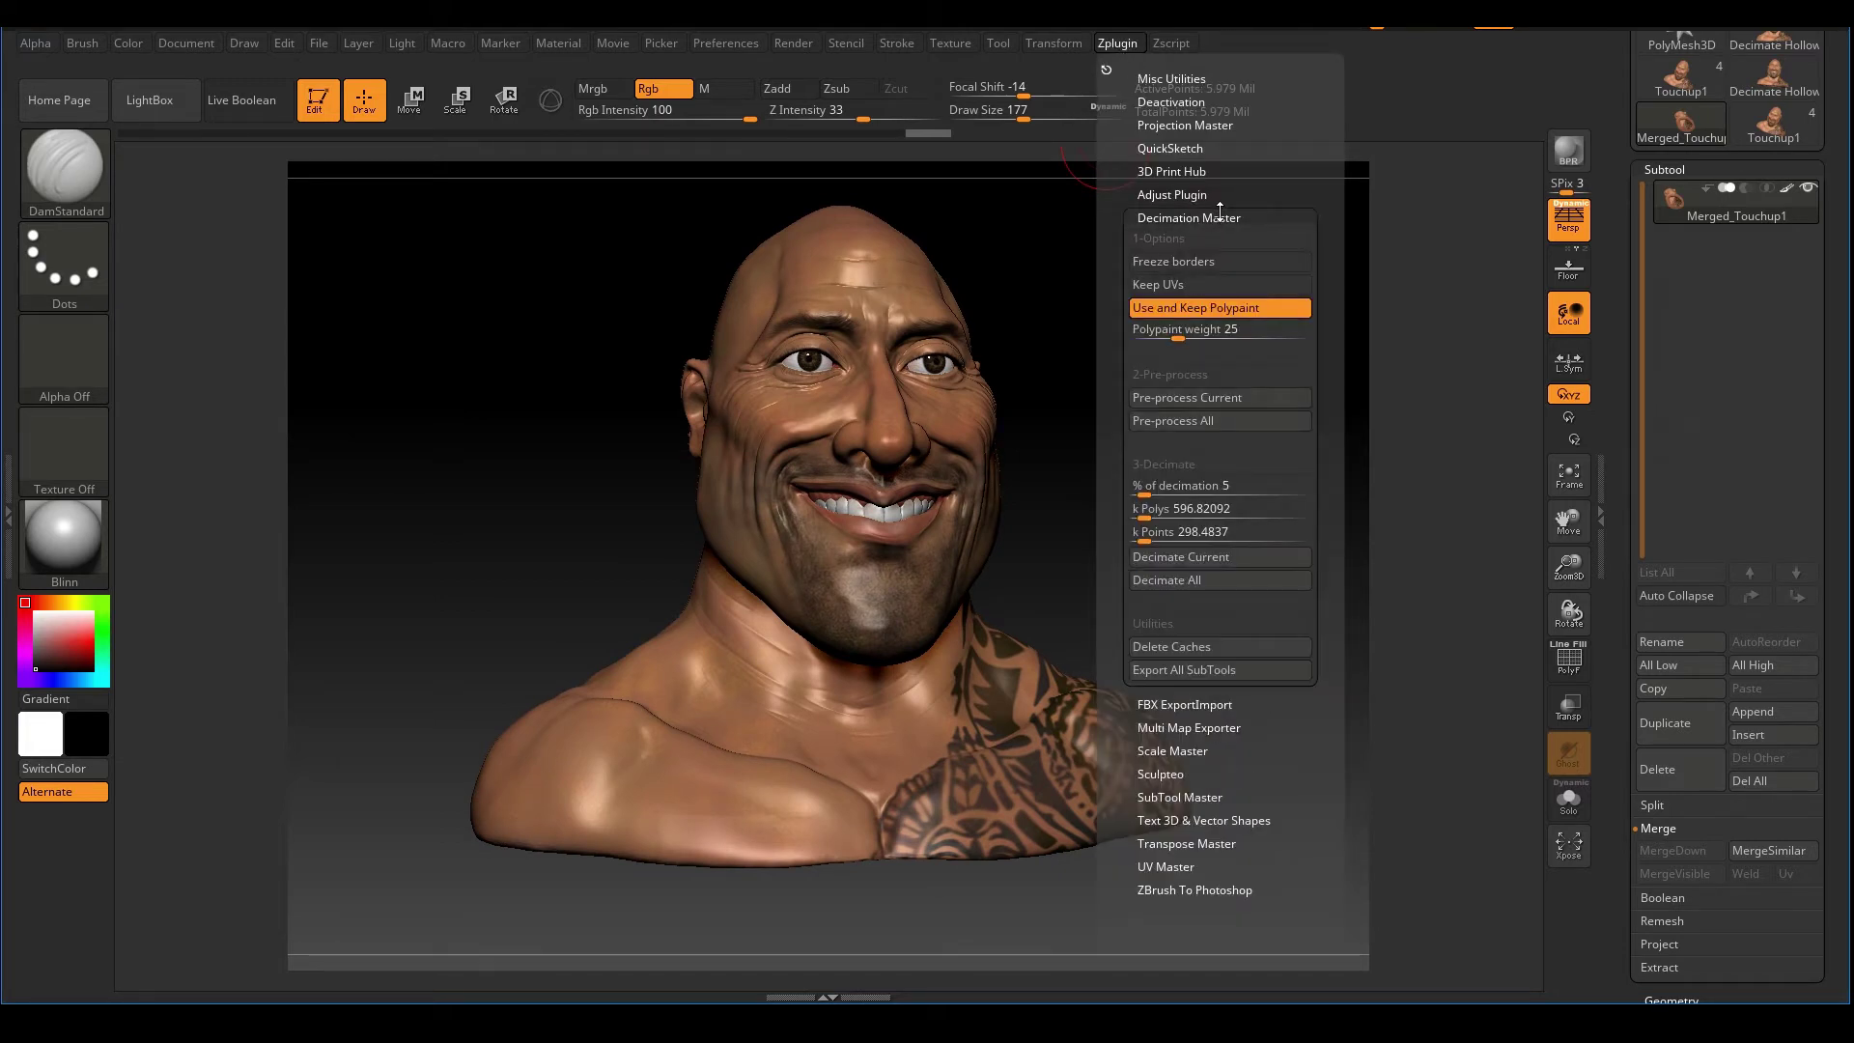
{"action": "left_click", "coordinate": [1228, 307]}
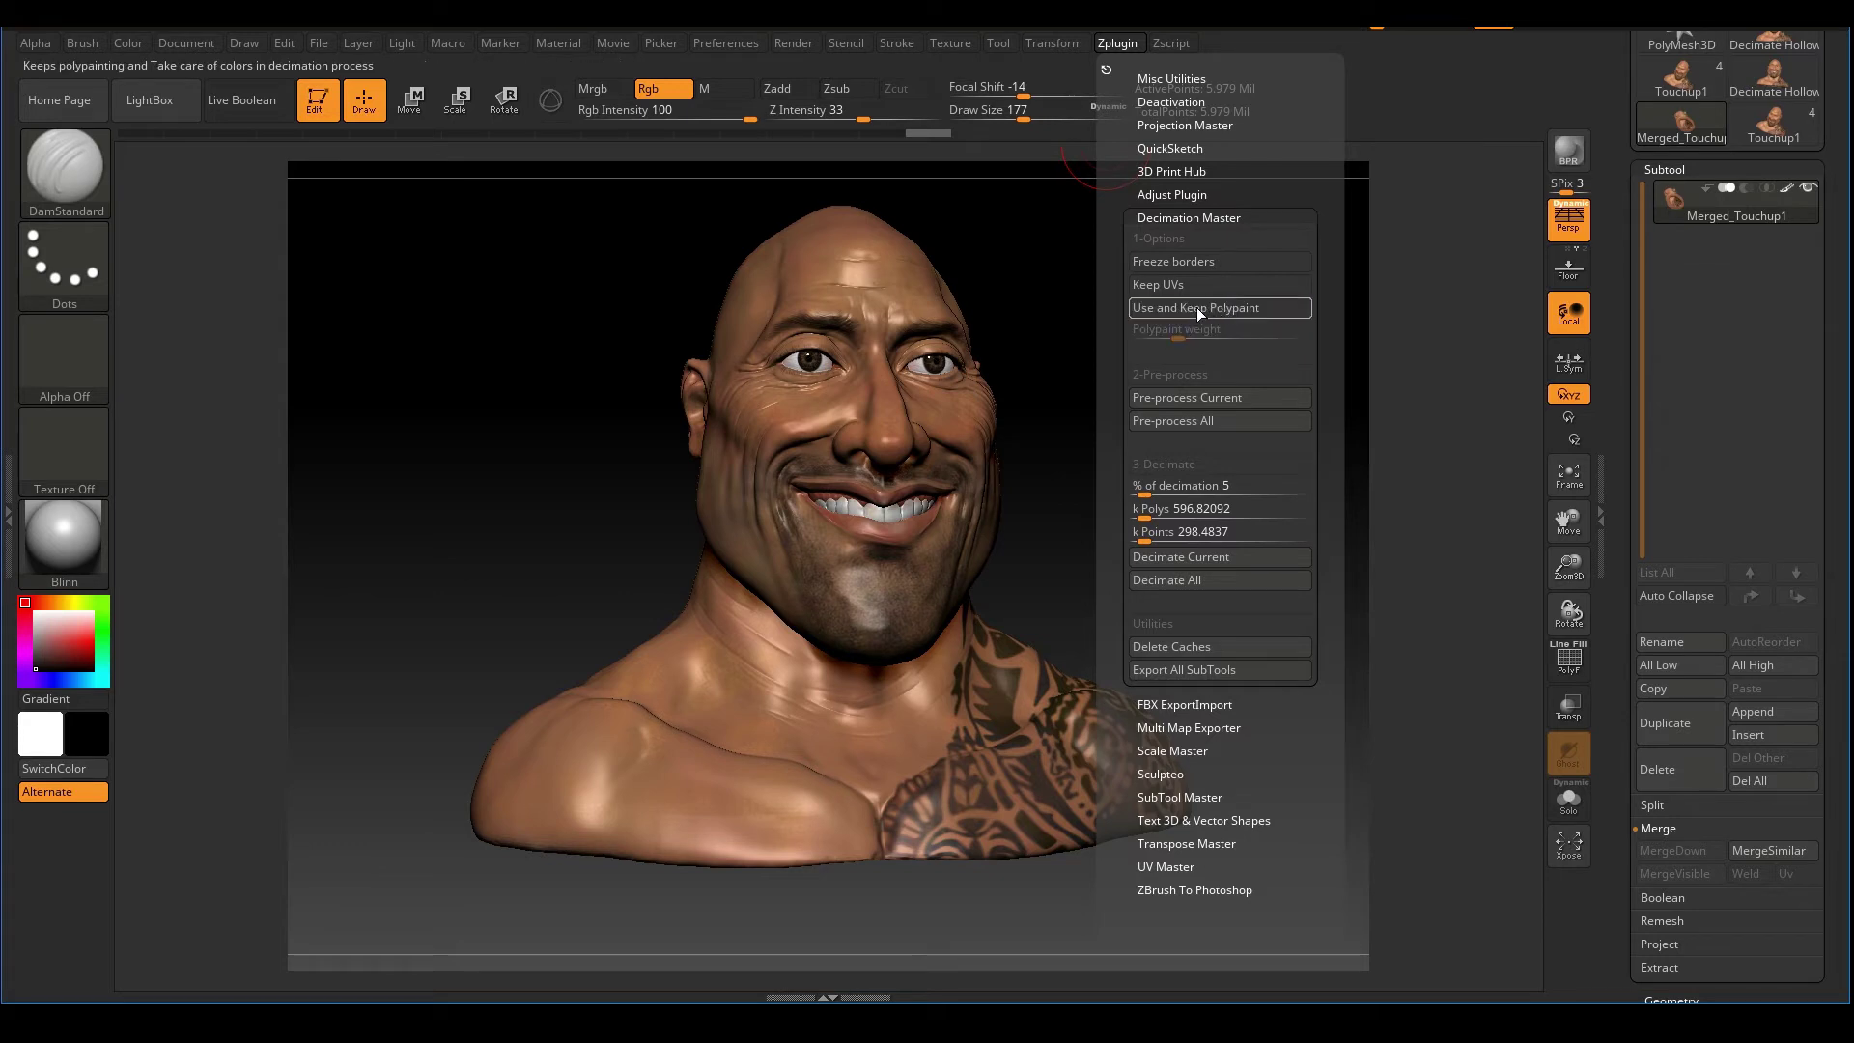
{"action": "left_click", "coordinate": [1195, 309]}
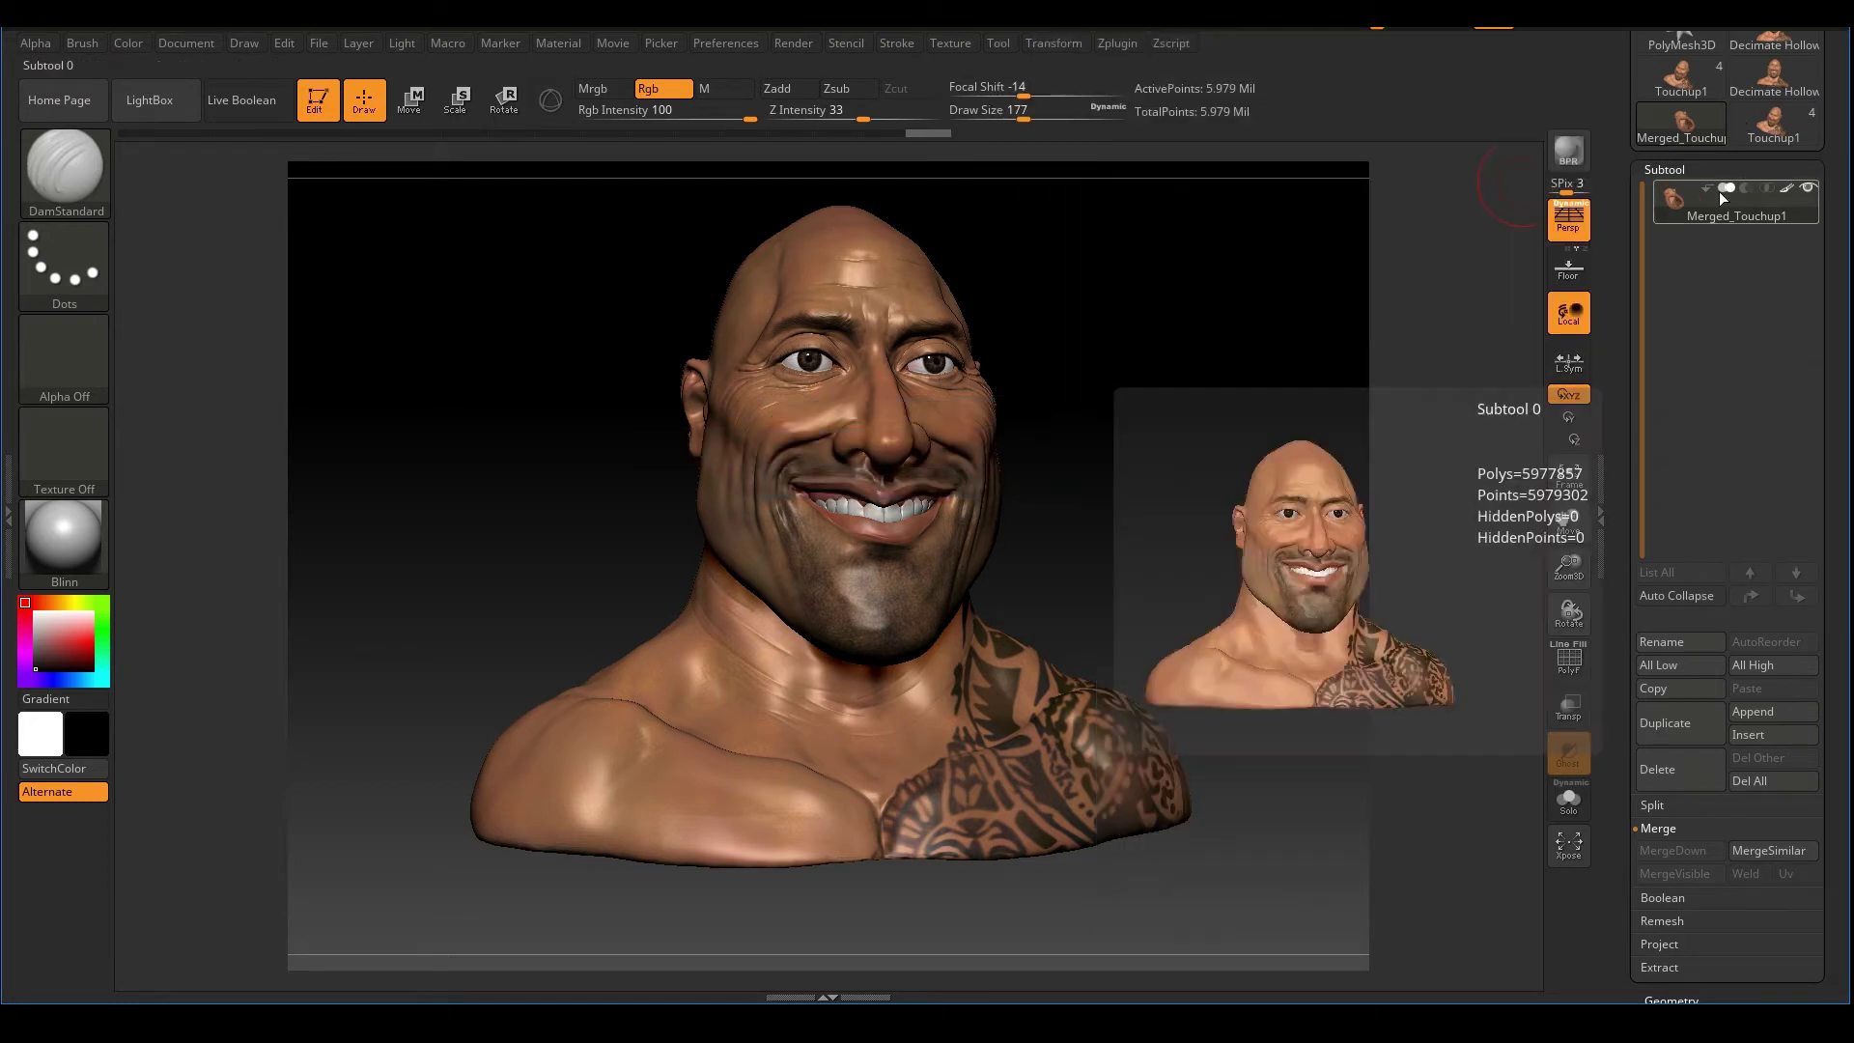
- Pre-process the merged bust for decimation with its polypaint kept
{"action": "left_click", "coordinate": [1117, 43]}
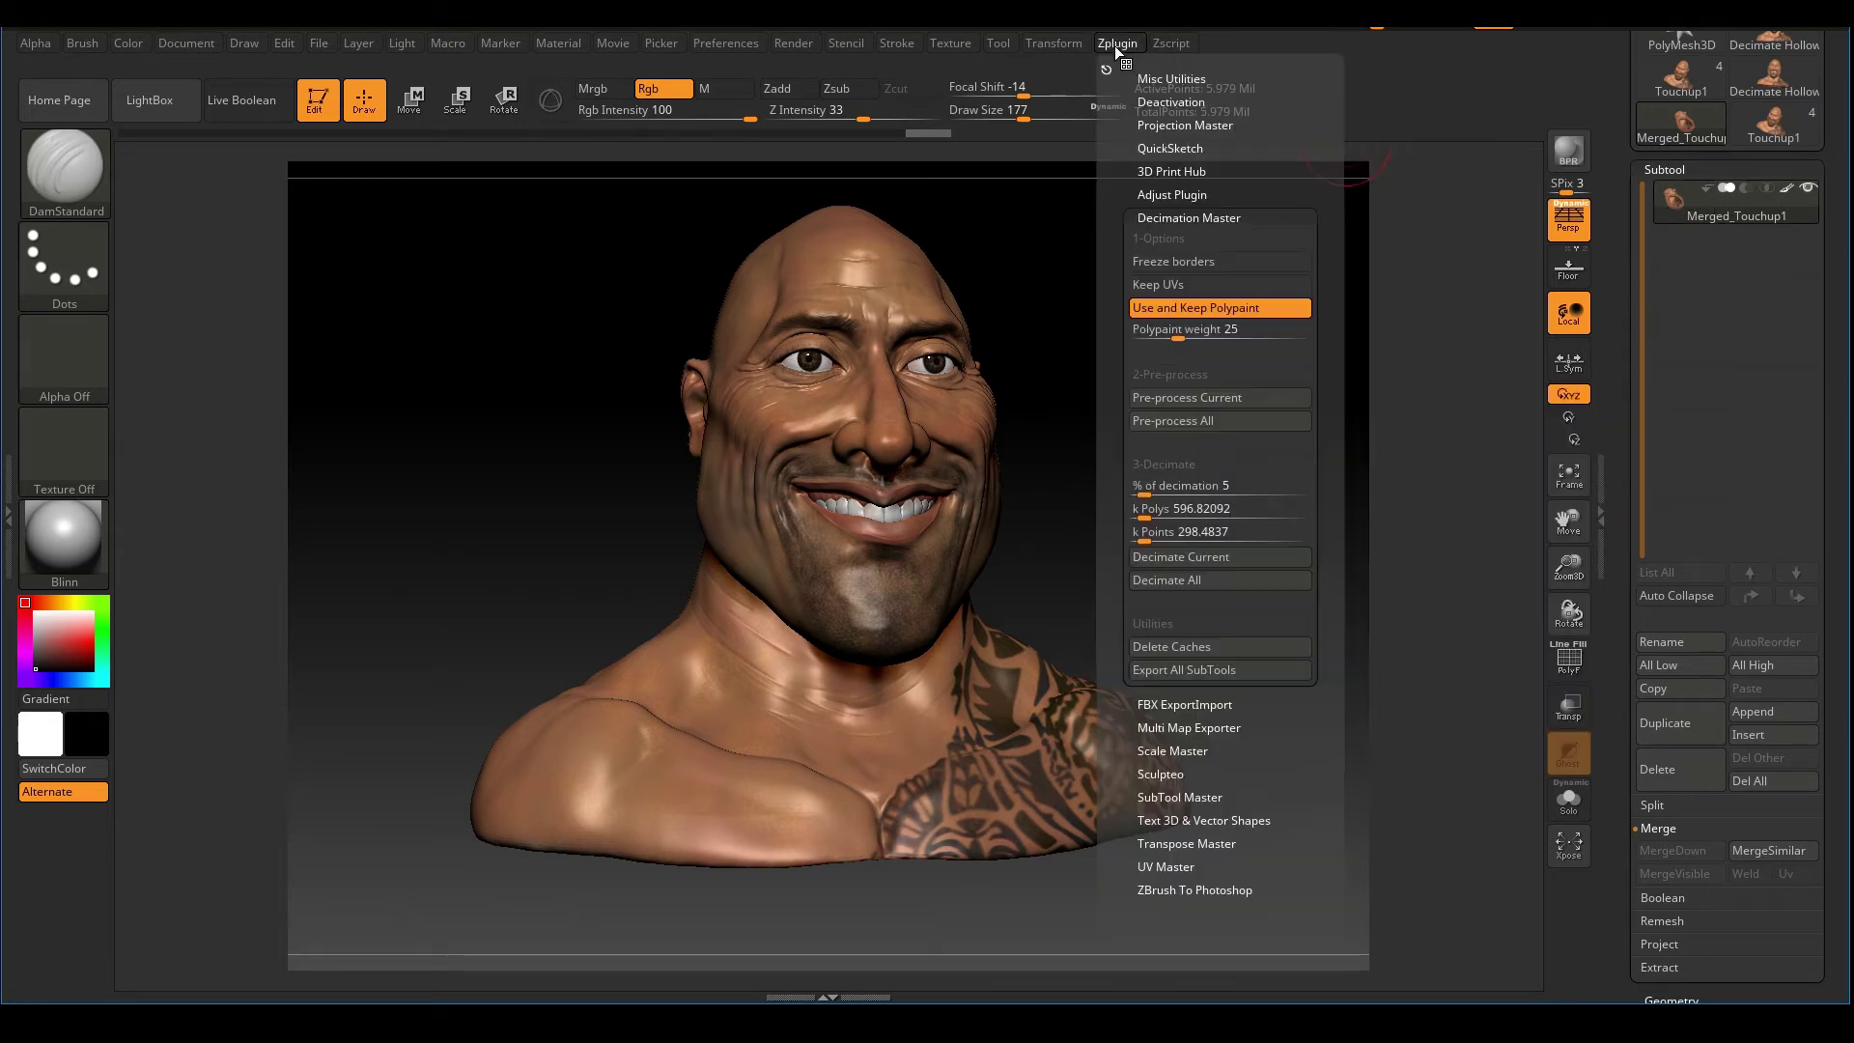
{"action": "left_click", "coordinate": [1190, 423]}
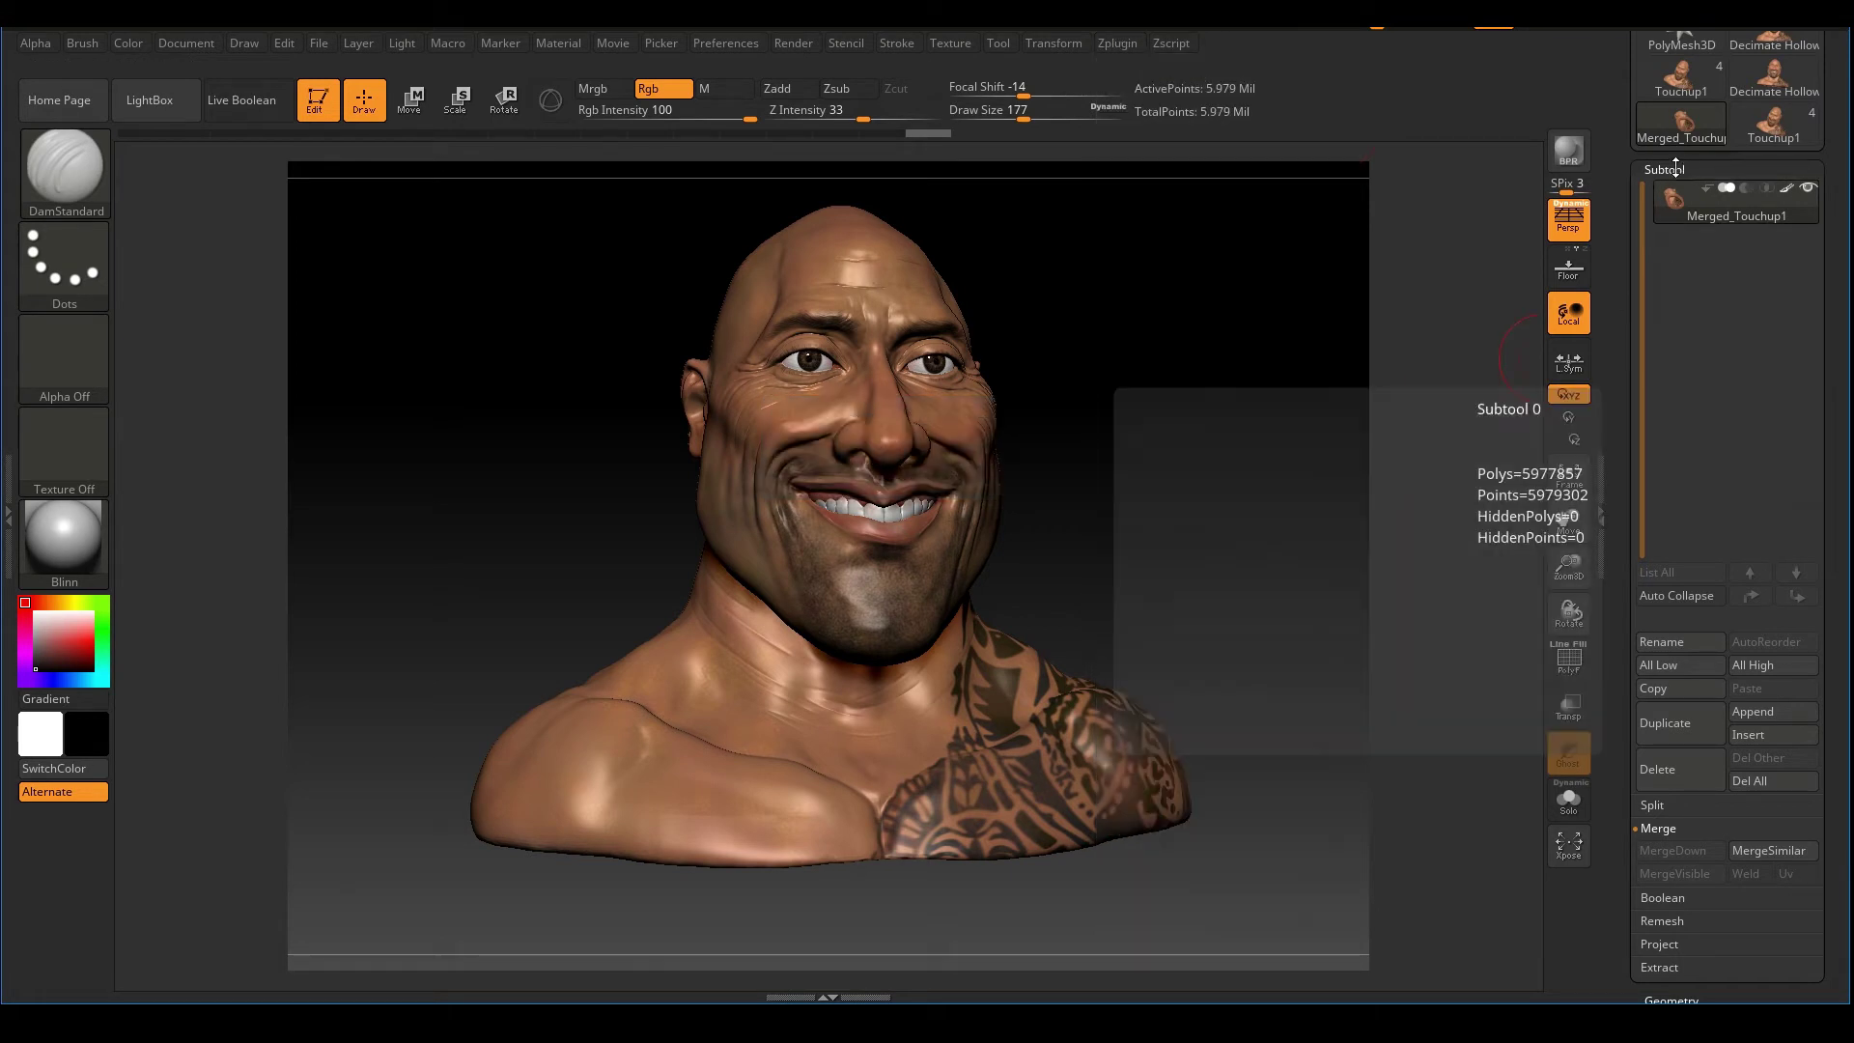
{"action": "left_click", "coordinate": [1117, 46]}
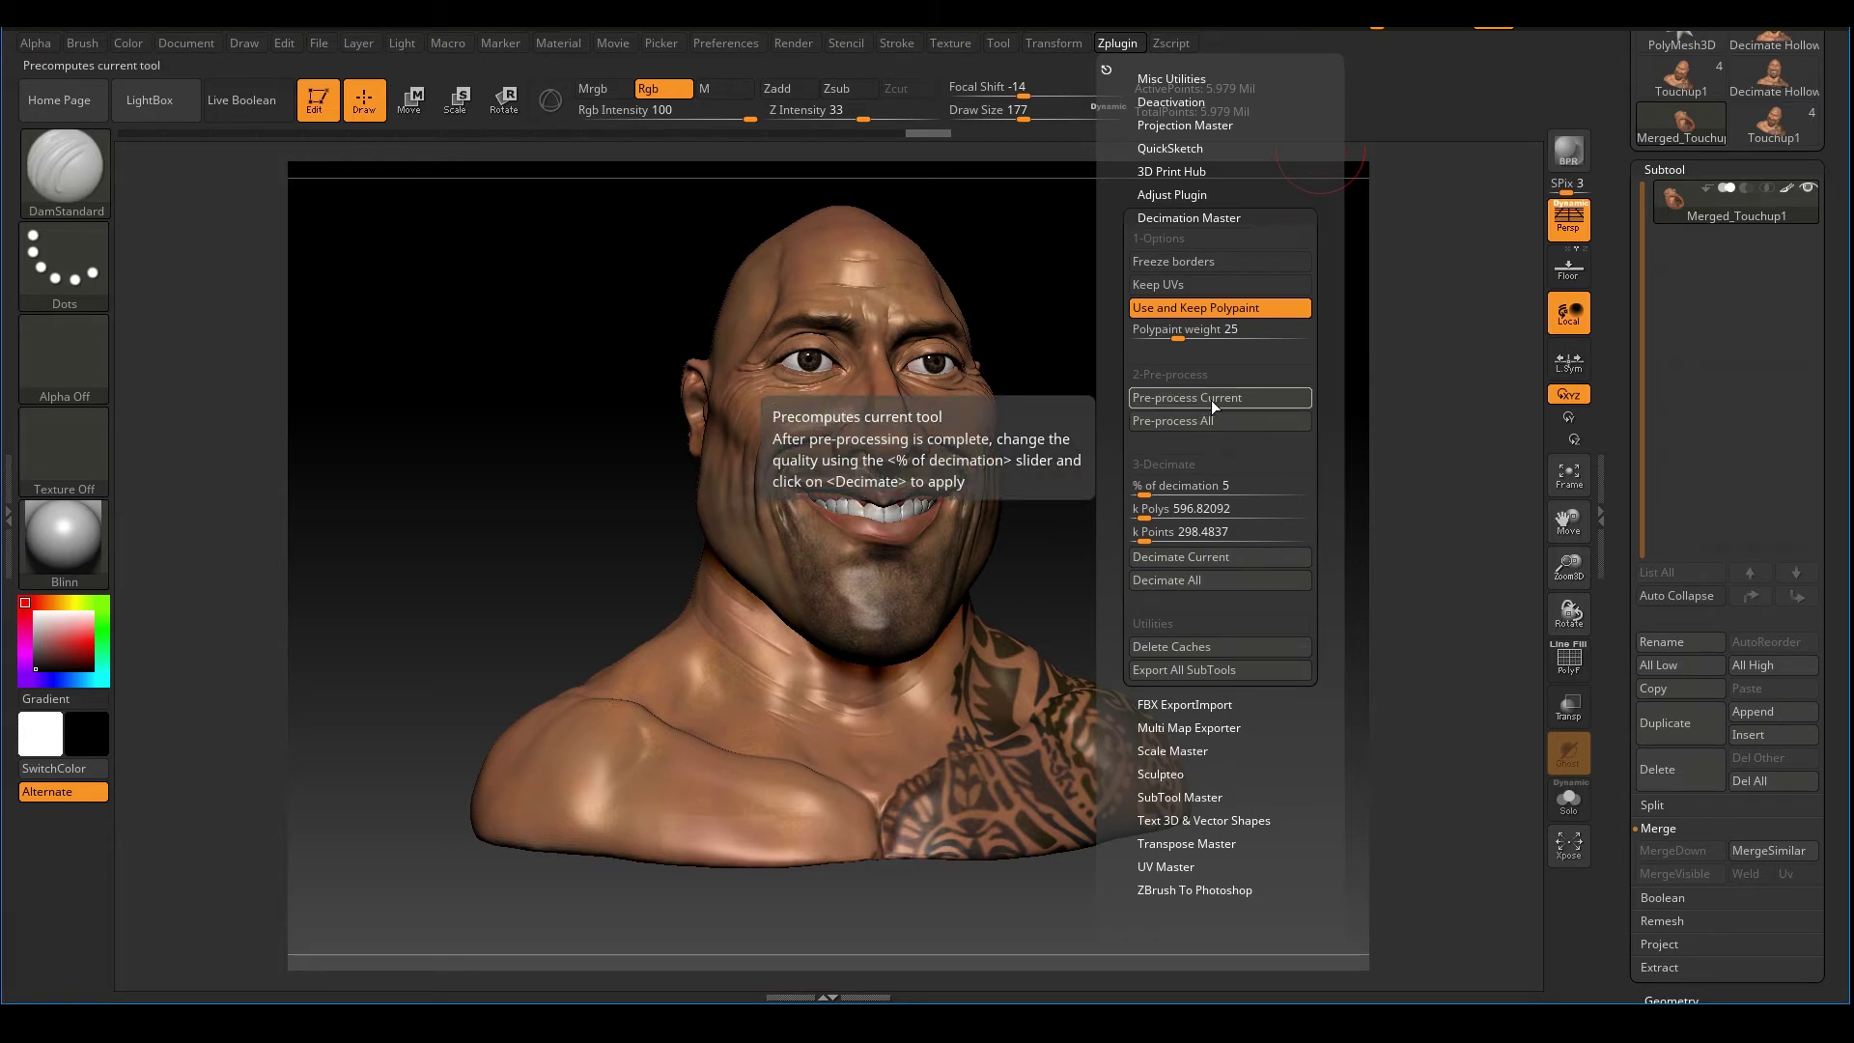
{"action": "left_click", "coordinate": [1211, 399]}
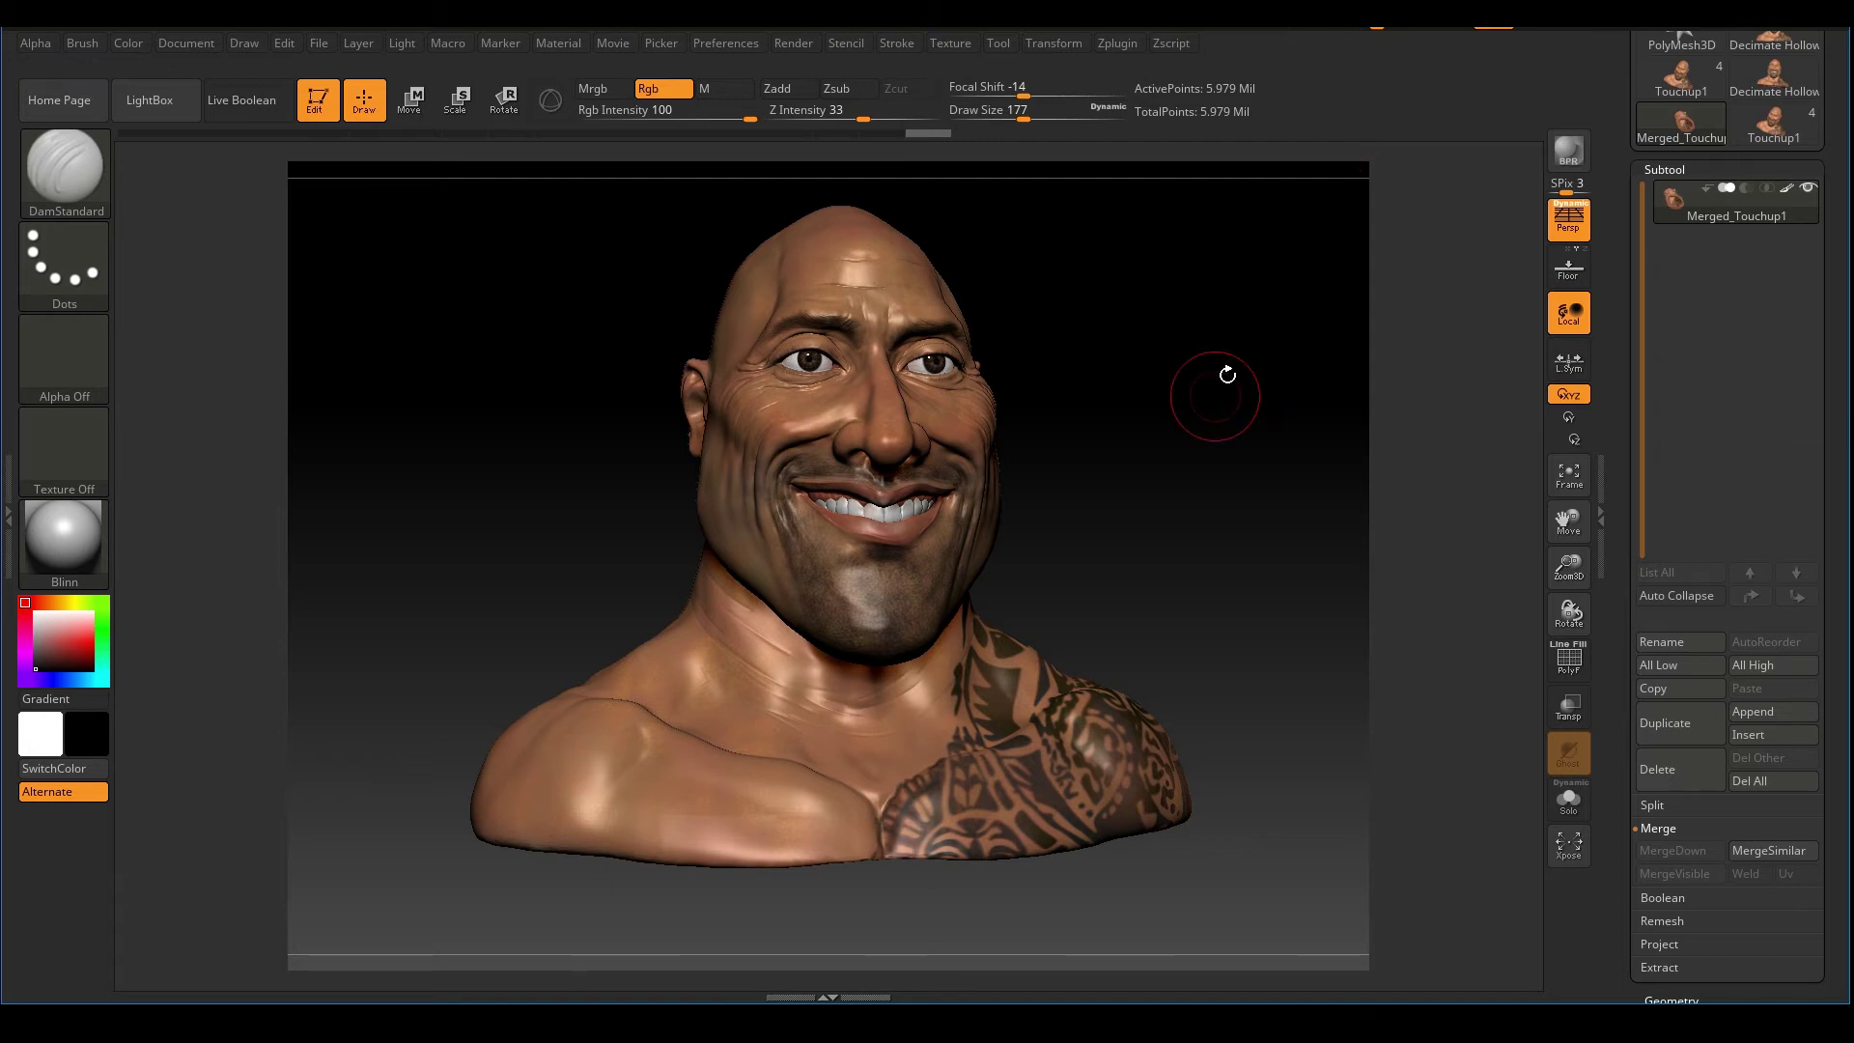
{"action": "mouse_move", "coordinate": [1287, 384]}
{"action": "left_mouse_down"}
{"action": "mouse_move", "coordinate": [1278, 414]}
{"action": "mouse_move", "coordinate": [1295, 405]}
{"action": "mouse_move", "coordinate": [1256, 459]}
{"action": "mouse_move", "coordinate": [1236, 452]}
{"action": "left_mouse_up"}
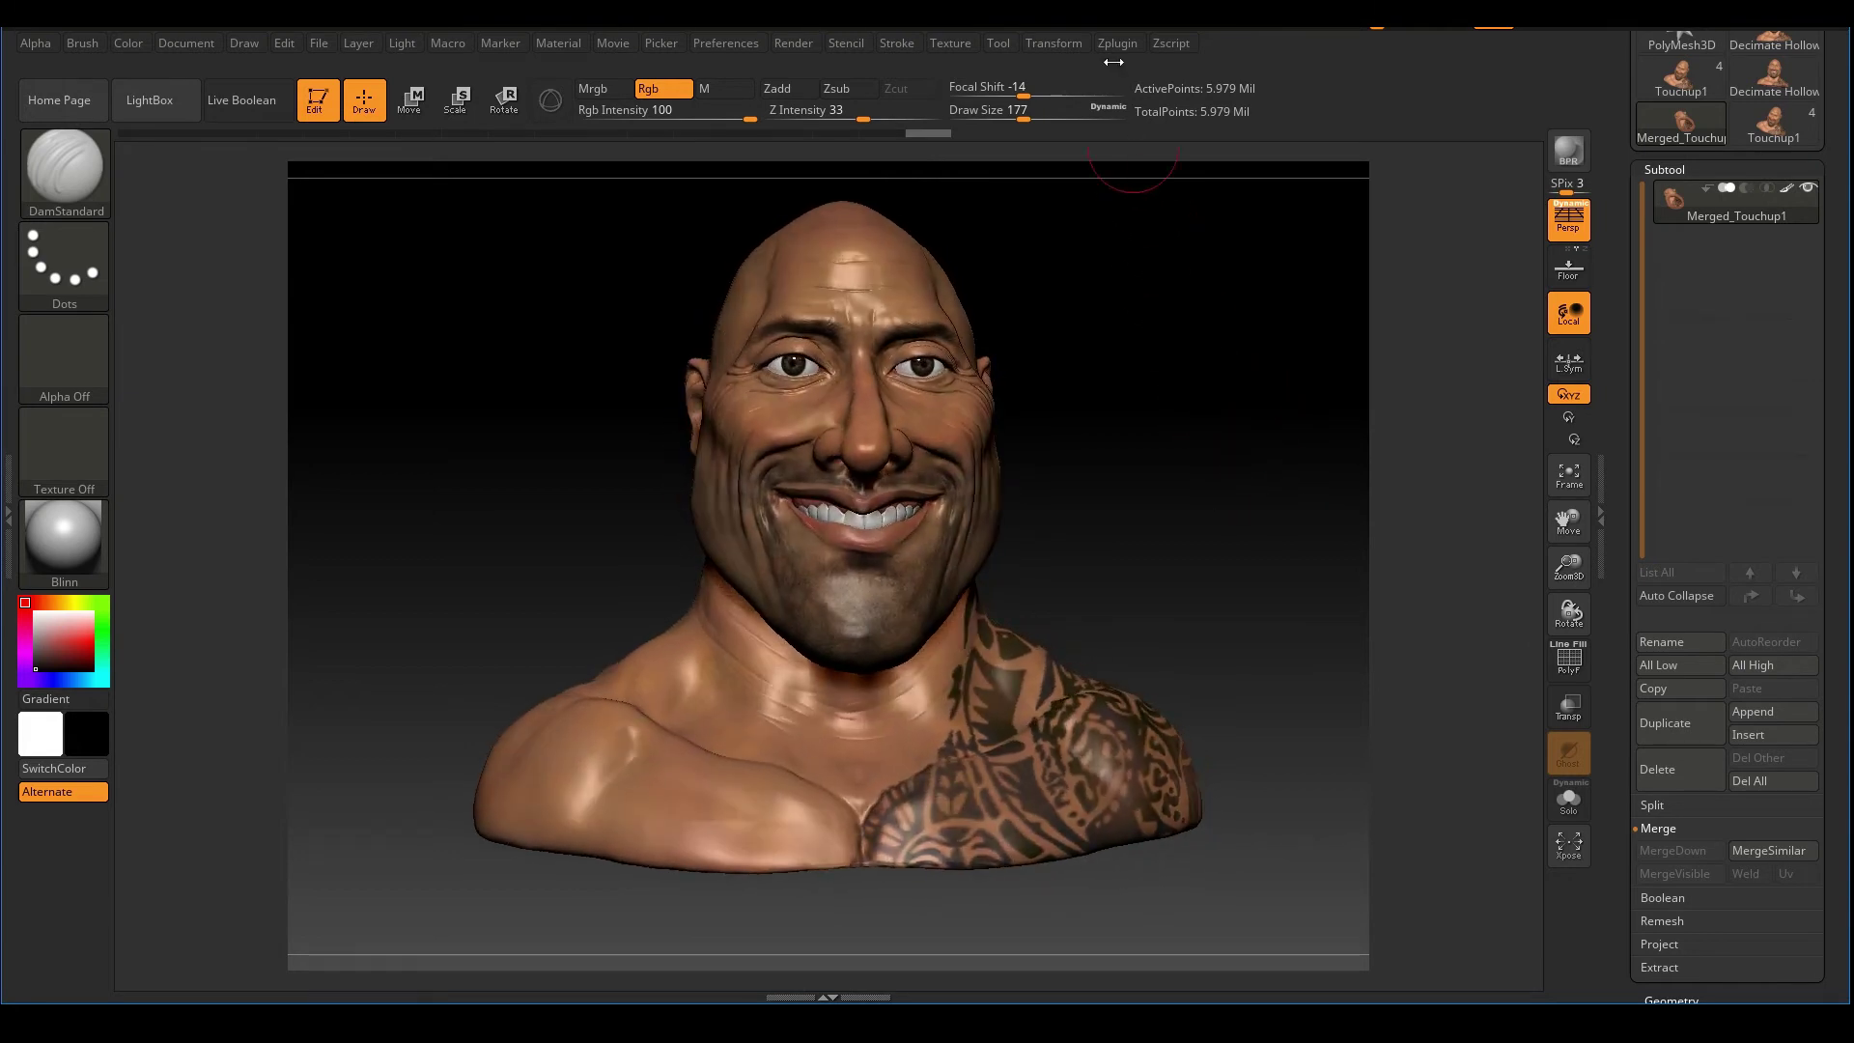
- Set the decimation percentage to 3
{"action": "left_click", "coordinate": [1118, 44]}
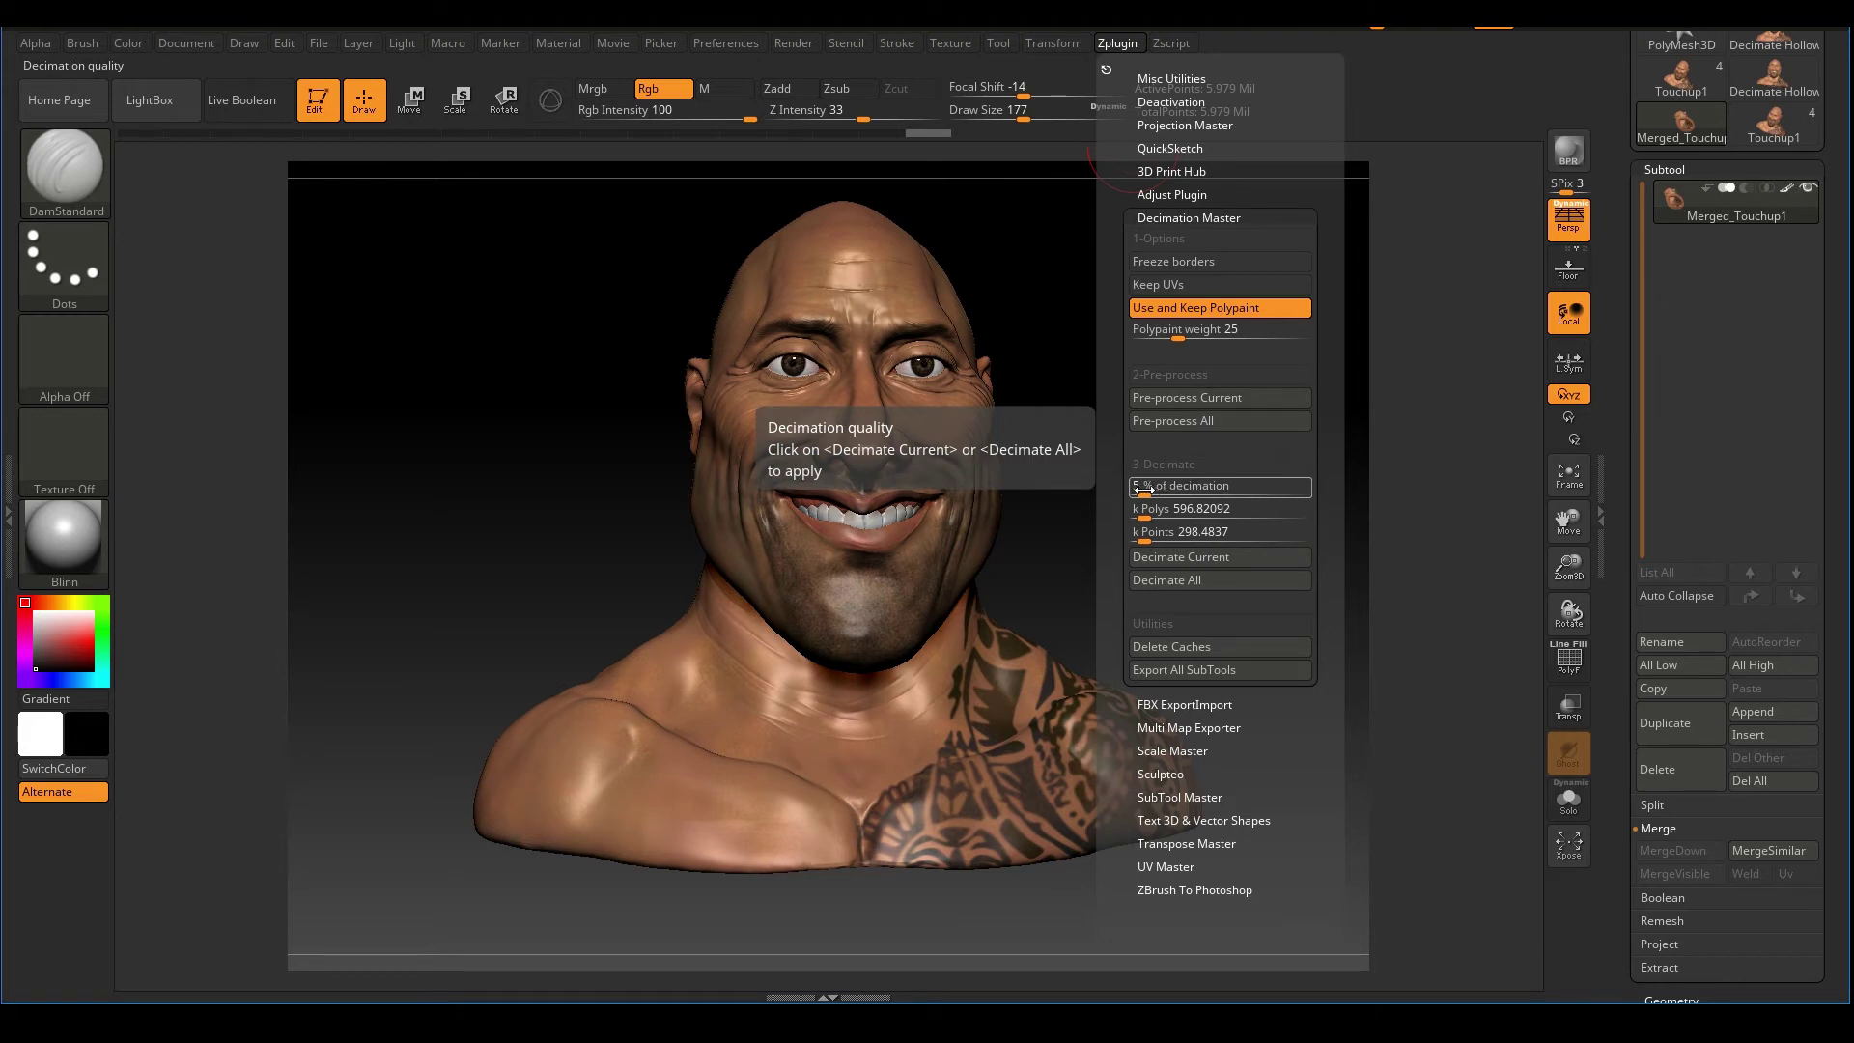
{"action": "mouse_move", "coordinate": [1145, 490]}
{"action": "left_mouse_down"}
{"action": "mouse_move", "coordinate": [1189, 486]}
{"action": "mouse_move", "coordinate": [1165, 490]}
{"action": "left_mouse_up"}
{"action": "type", "text": "3"}
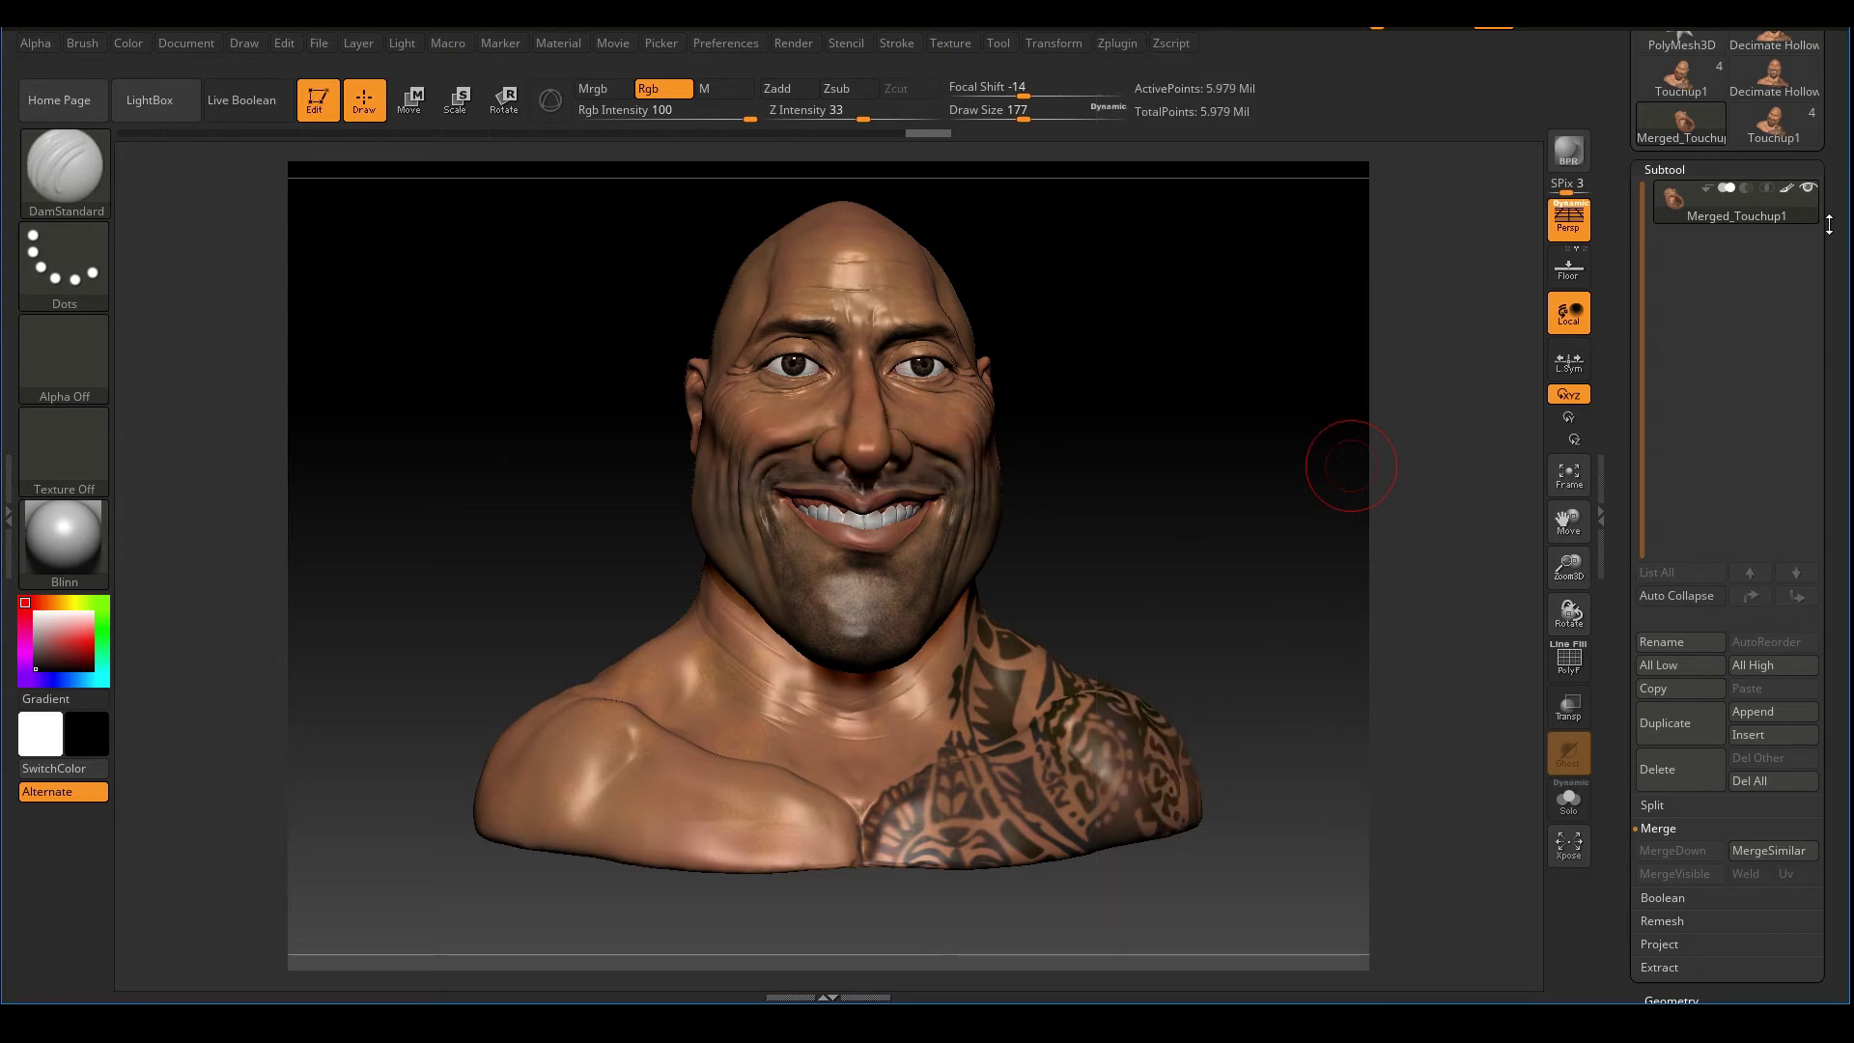
- Change the decimation percentage to 3.5
{"action": "left_click", "coordinate": [1117, 43]}
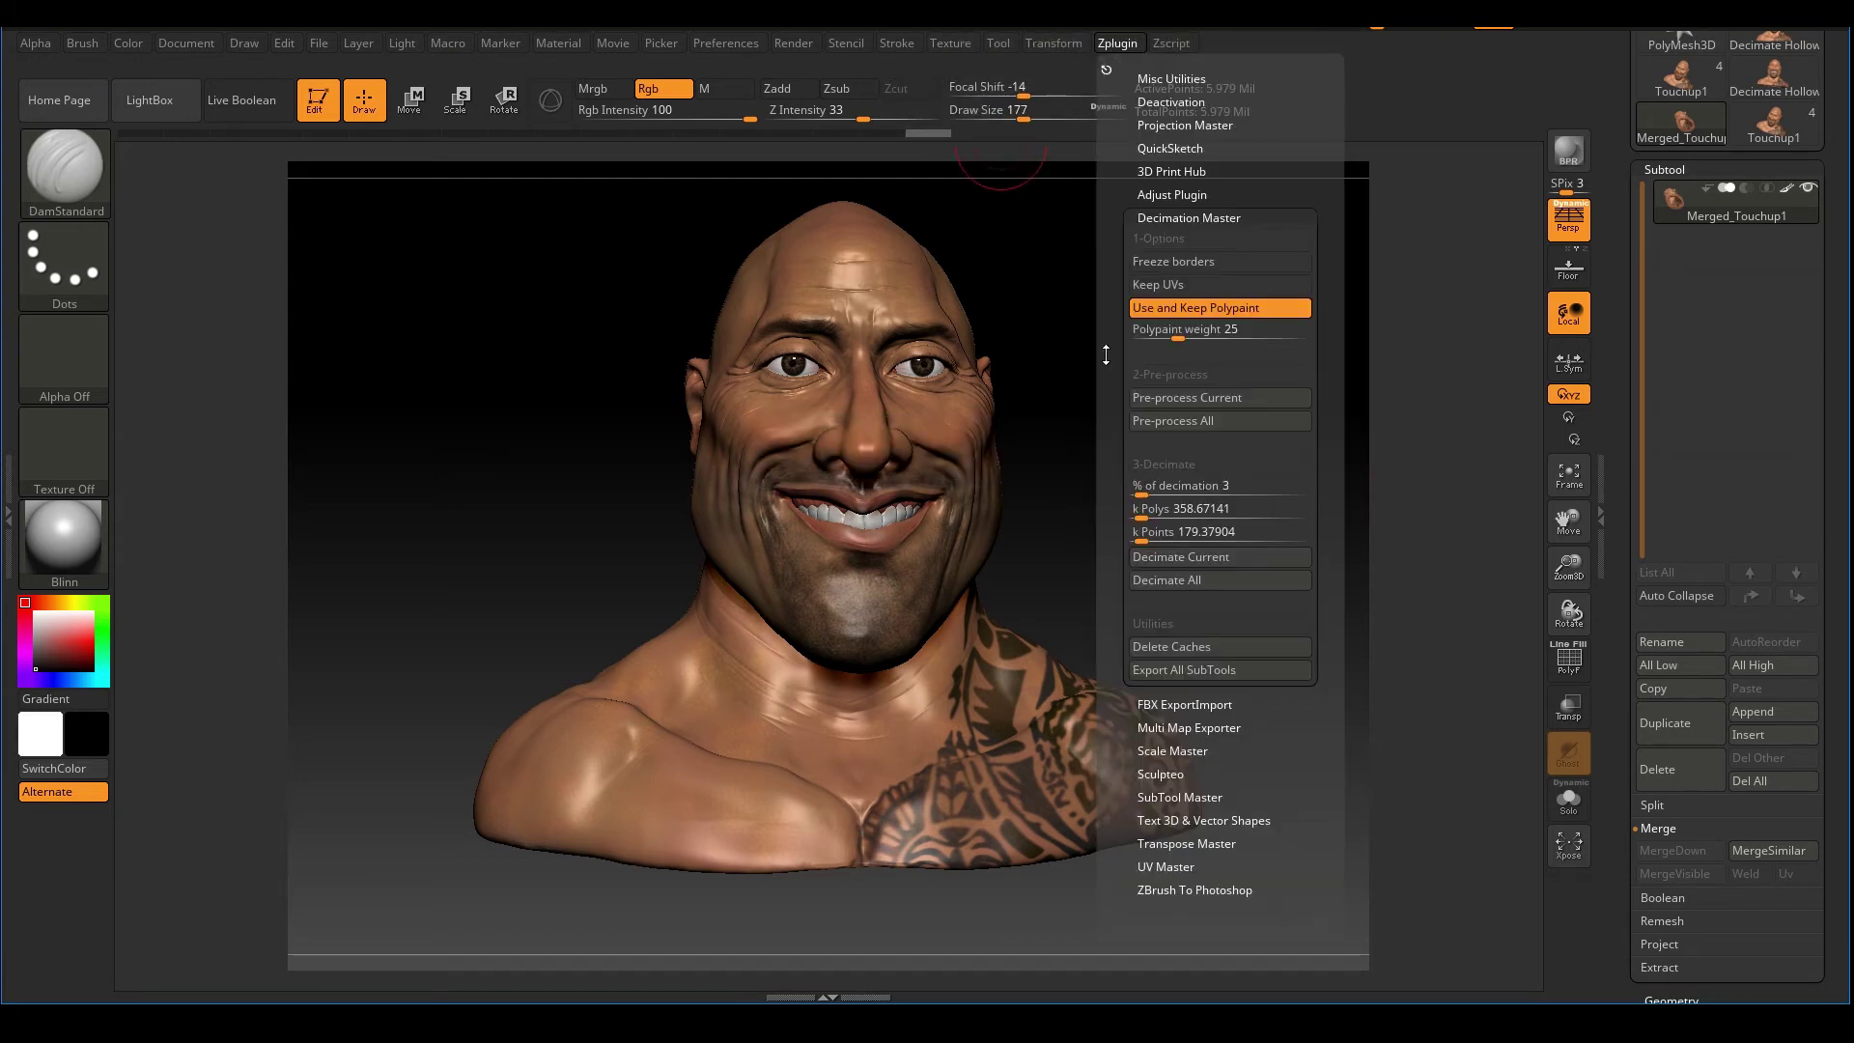
{"action": "left_click", "coordinate": [1171, 487]}
{"action": "type", "text": "3"}
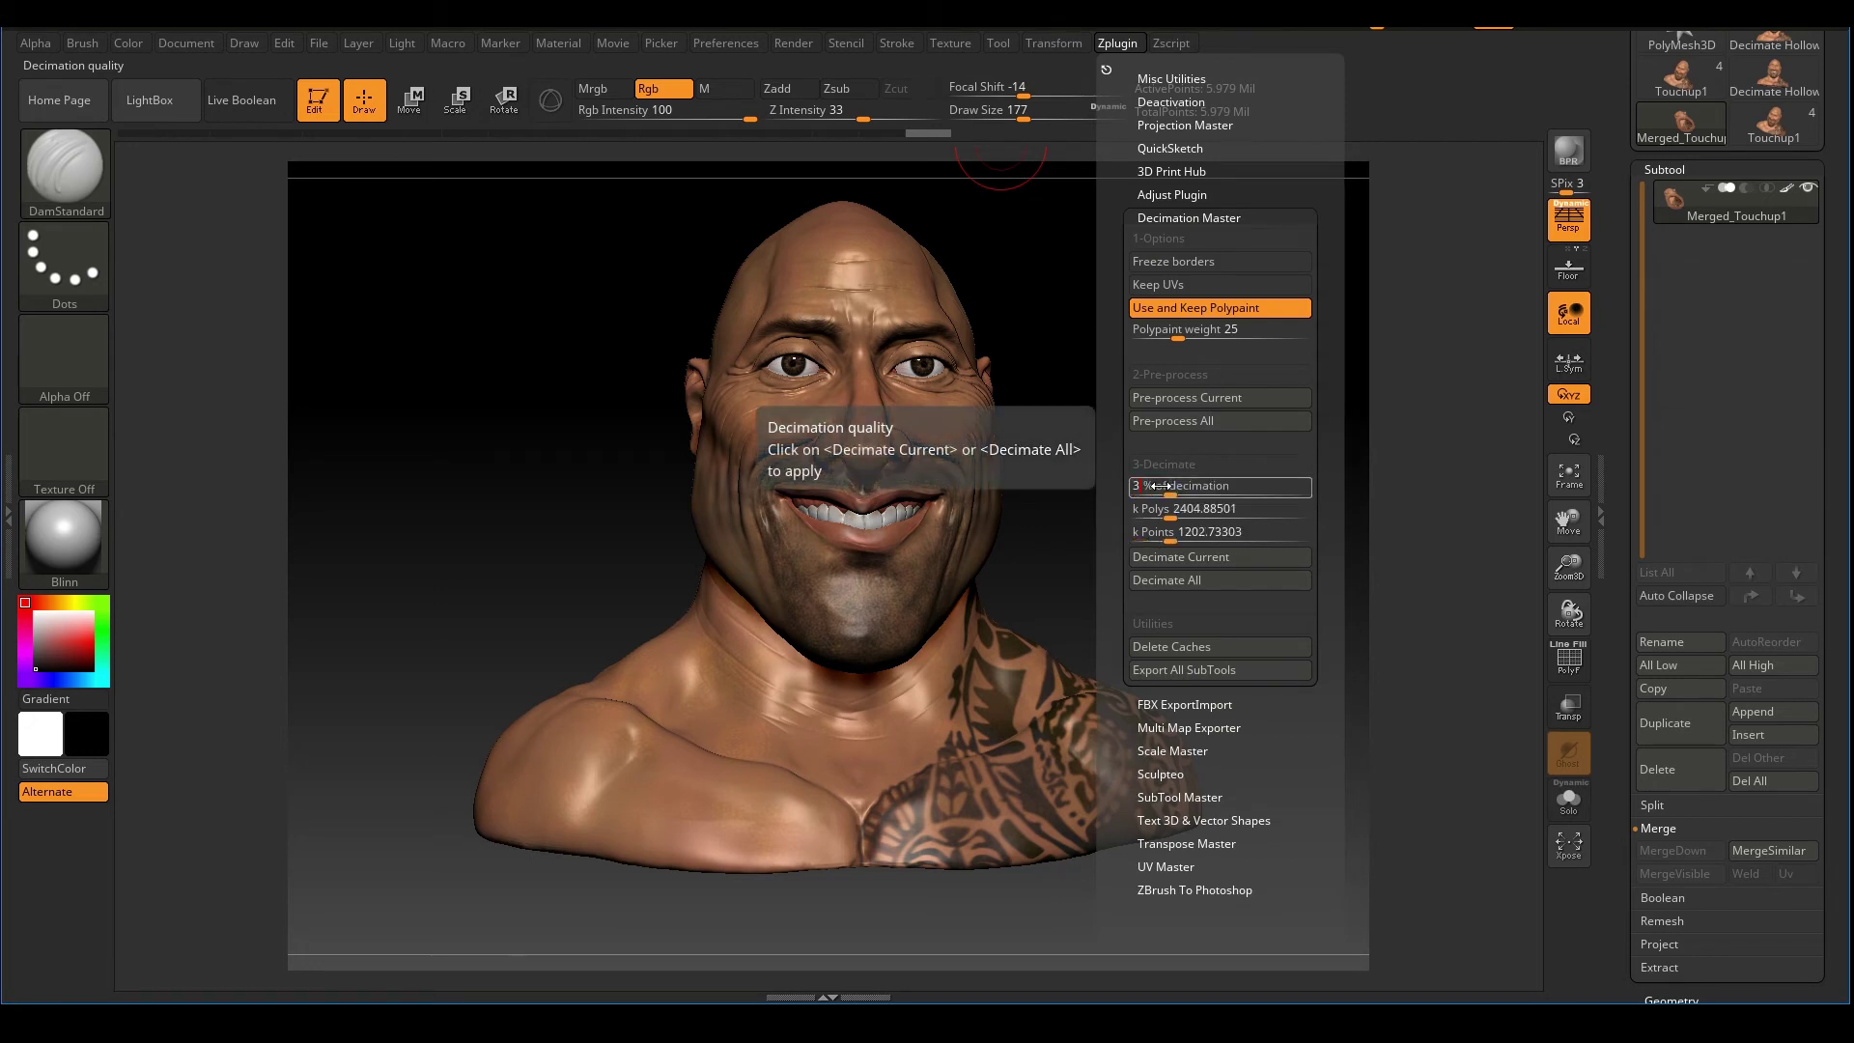
{"action": "type", "text": ".5"}
{"action": "key", "text": "Return"}
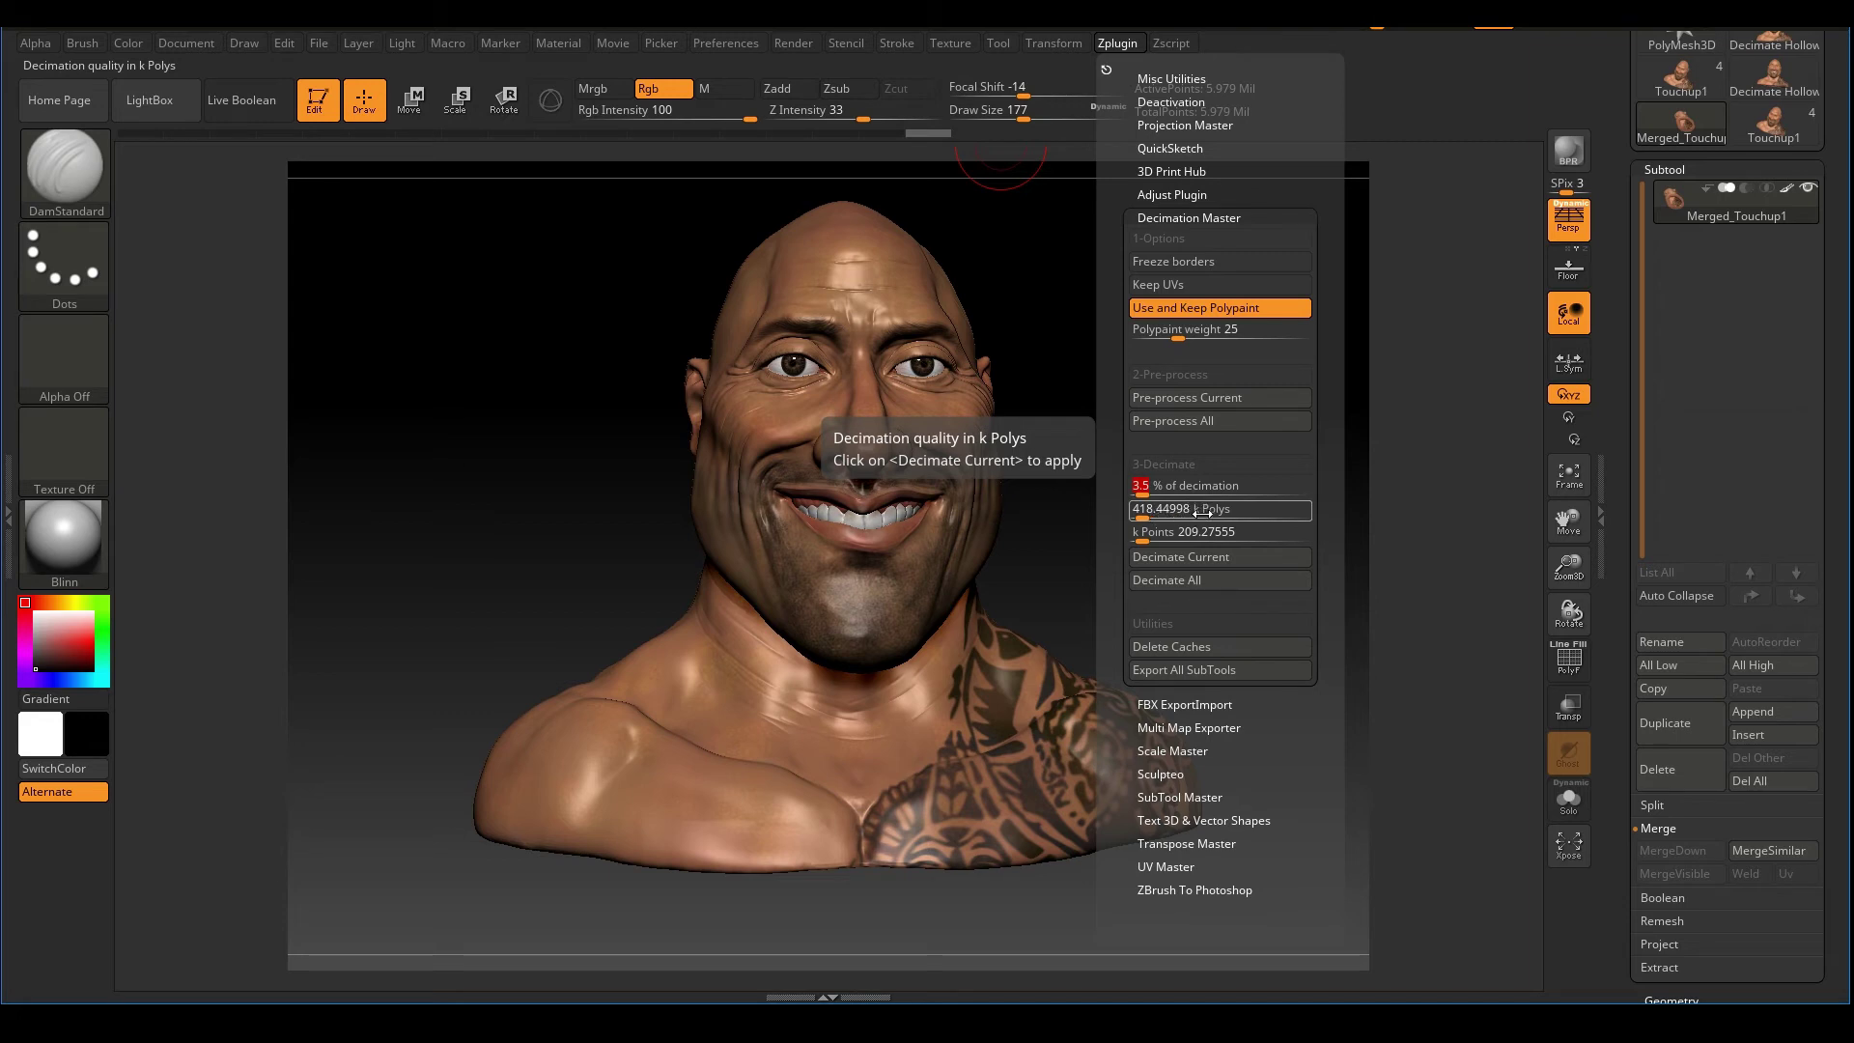
- Examine the oval opening in the base and the bust's interior surface up close
{"action": "mouse_move", "coordinate": [1134, 538]}
{"action": "left_mouse_down"}
{"action": "mouse_move", "coordinate": [1154, 401]}
{"action": "mouse_move", "coordinate": [1117, 609]}
{"action": "mouse_move", "coordinate": [1204, 538]}
{"action": "mouse_move", "coordinate": [1307, 526]}
{"action": "mouse_move", "coordinate": [927, 685]}
{"action": "left_mouse_up"}
{"action": "left_click_drag", "start_coordinate": [1089, 714], "coordinate": [929, 614]}
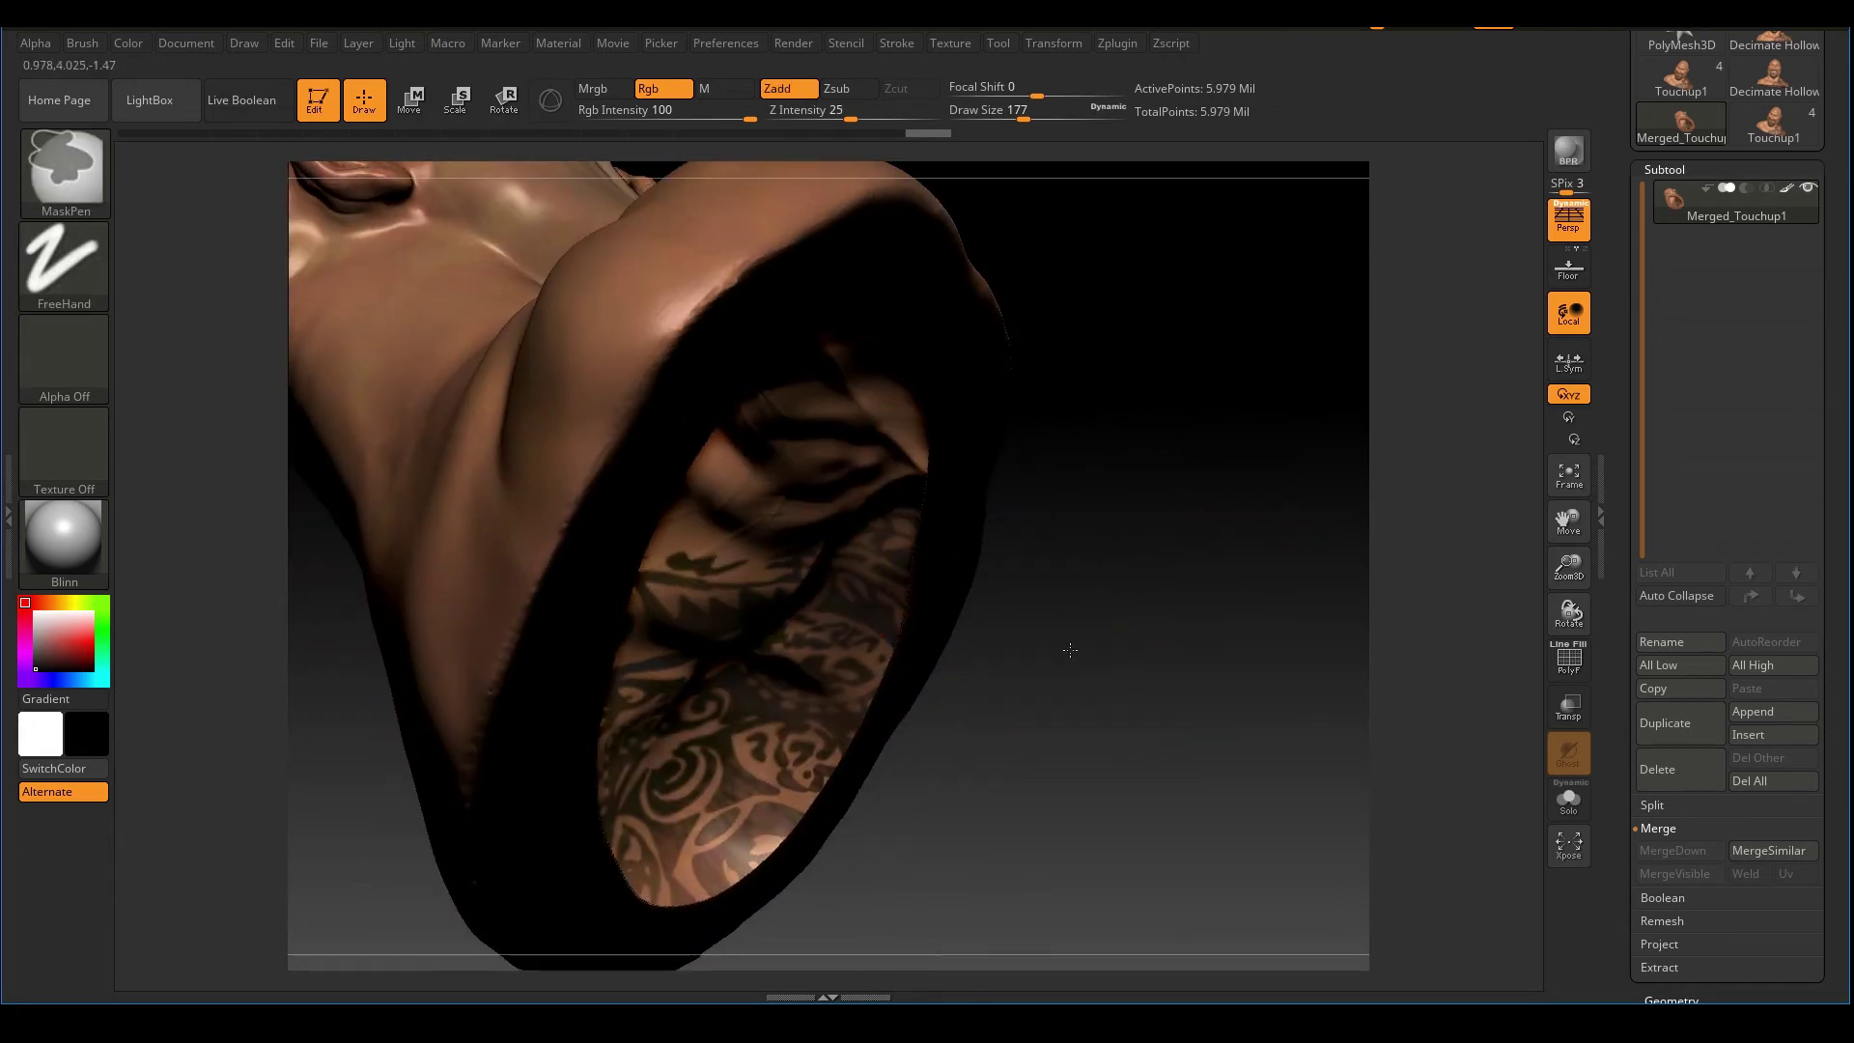
{"action": "right_click_drag", "start_coordinate": [1070, 650], "coordinate": [1084, 596], "text": "ctrl"}
{"action": "left_click_drag", "start_coordinate": [1085, 596], "coordinate": [1184, 531]}
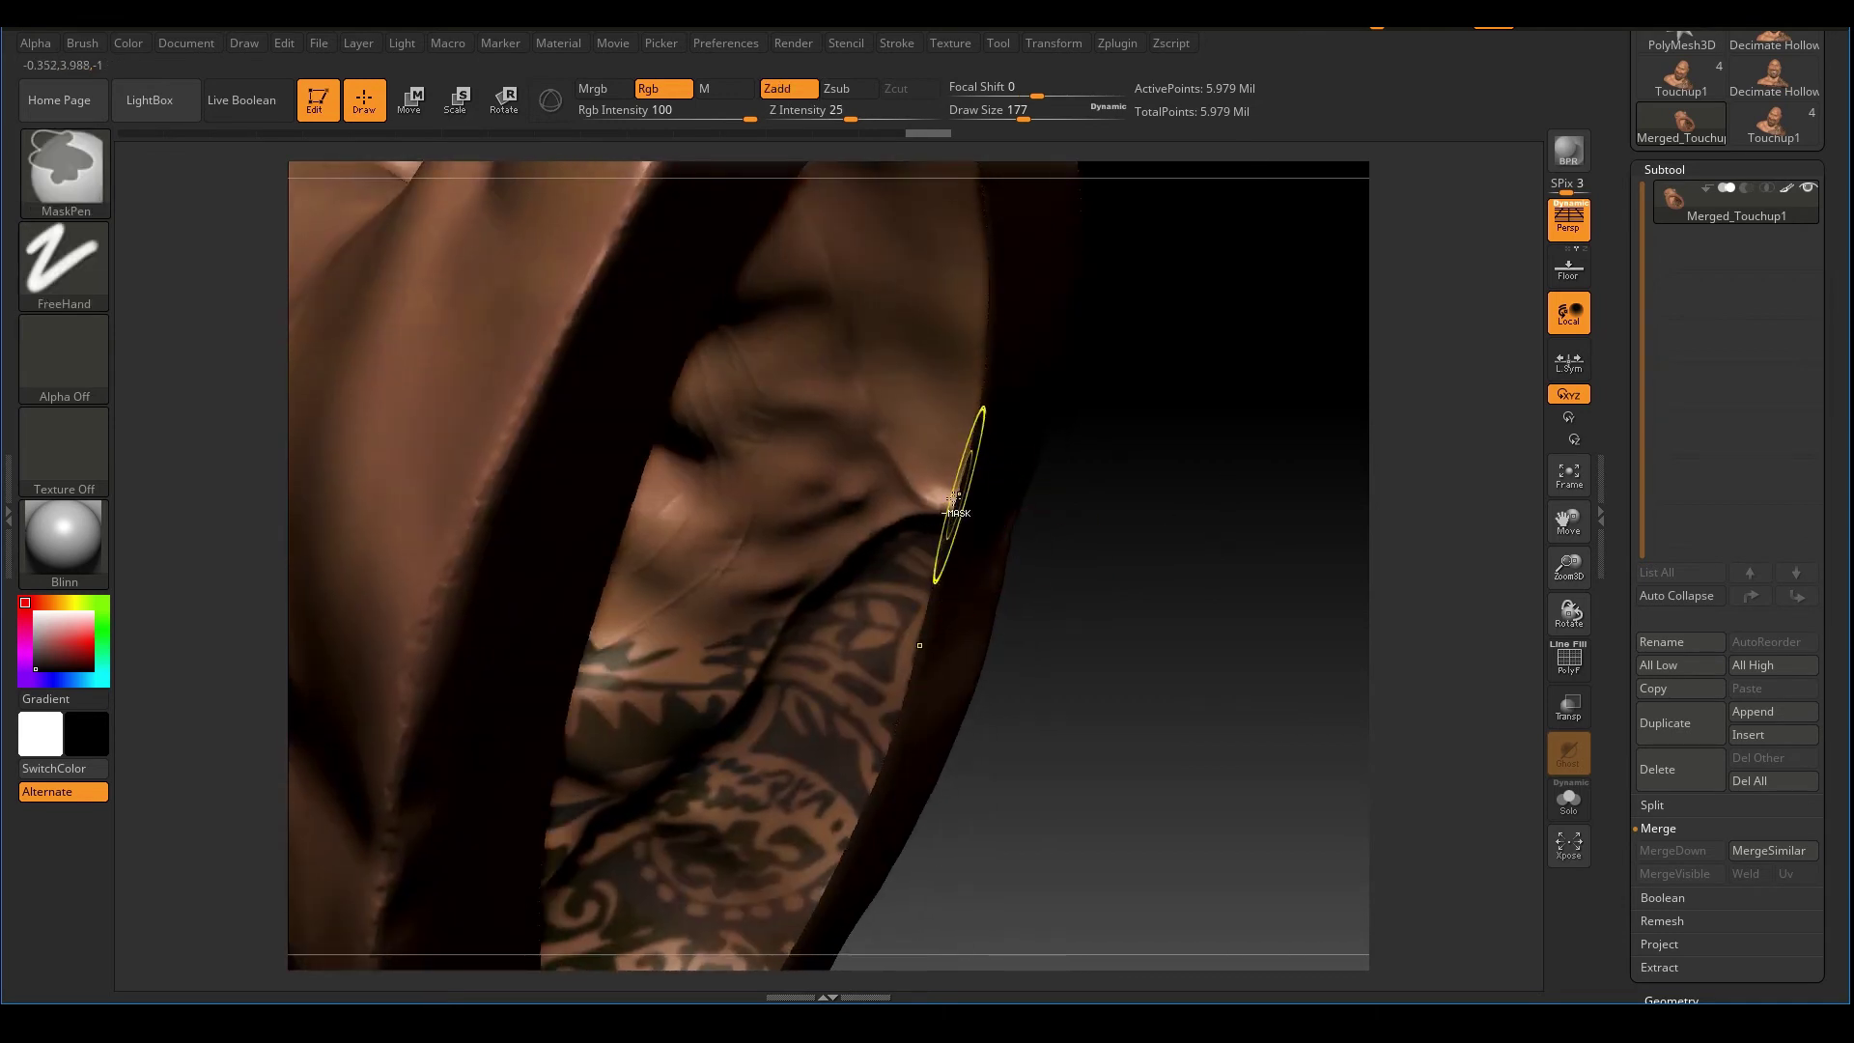
{"action": "right_click_drag", "start_coordinate": [954, 499], "coordinate": [955, 599], "text": "ctrl"}
{"action": "mouse_move", "coordinate": [1140, 556]}
{"action": "left_mouse_down"}
{"action": "mouse_move", "coordinate": [1190, 543]}
{"action": "mouse_move", "coordinate": [1158, 600]}
{"action": "mouse_move", "coordinate": [1120, 251]}
{"action": "left_mouse_up"}
- Set the decimation percentage to 3 and decimate the current merged bust
{"action": "left_click", "coordinate": [1117, 44]}
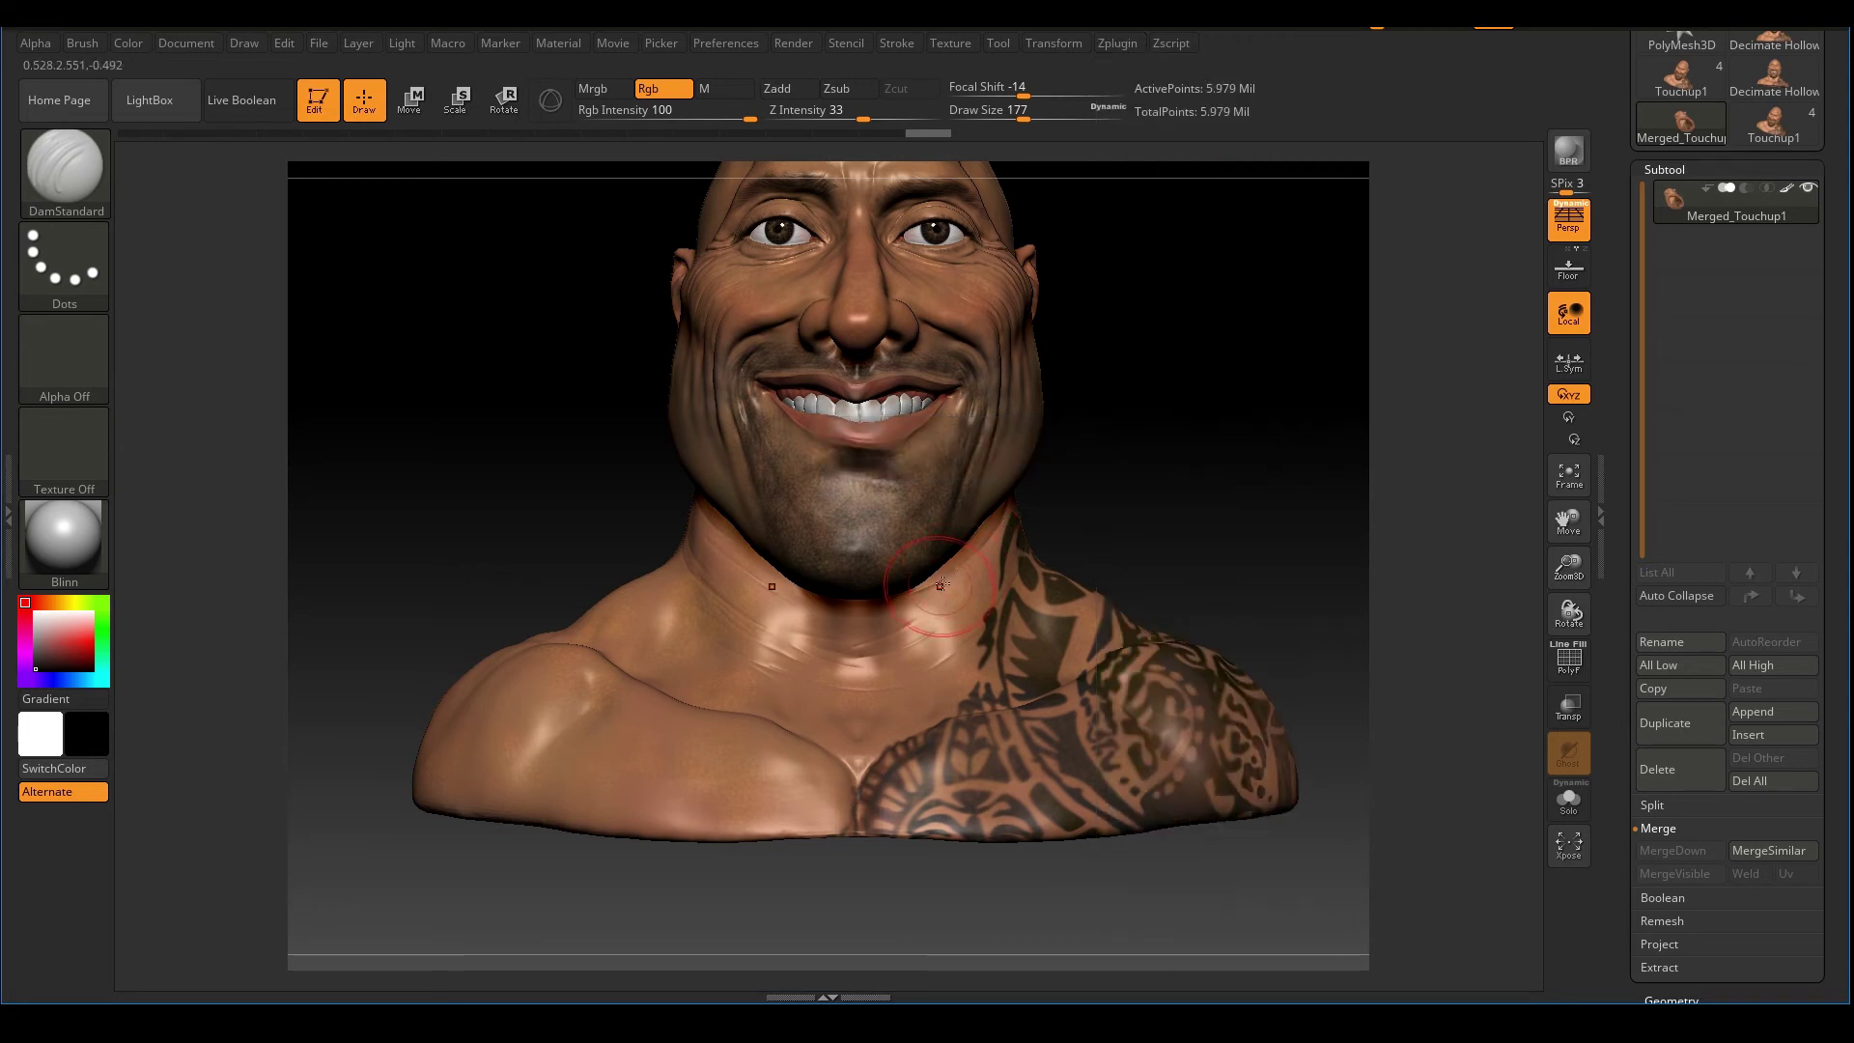
{"action": "left_click", "coordinate": [1116, 44]}
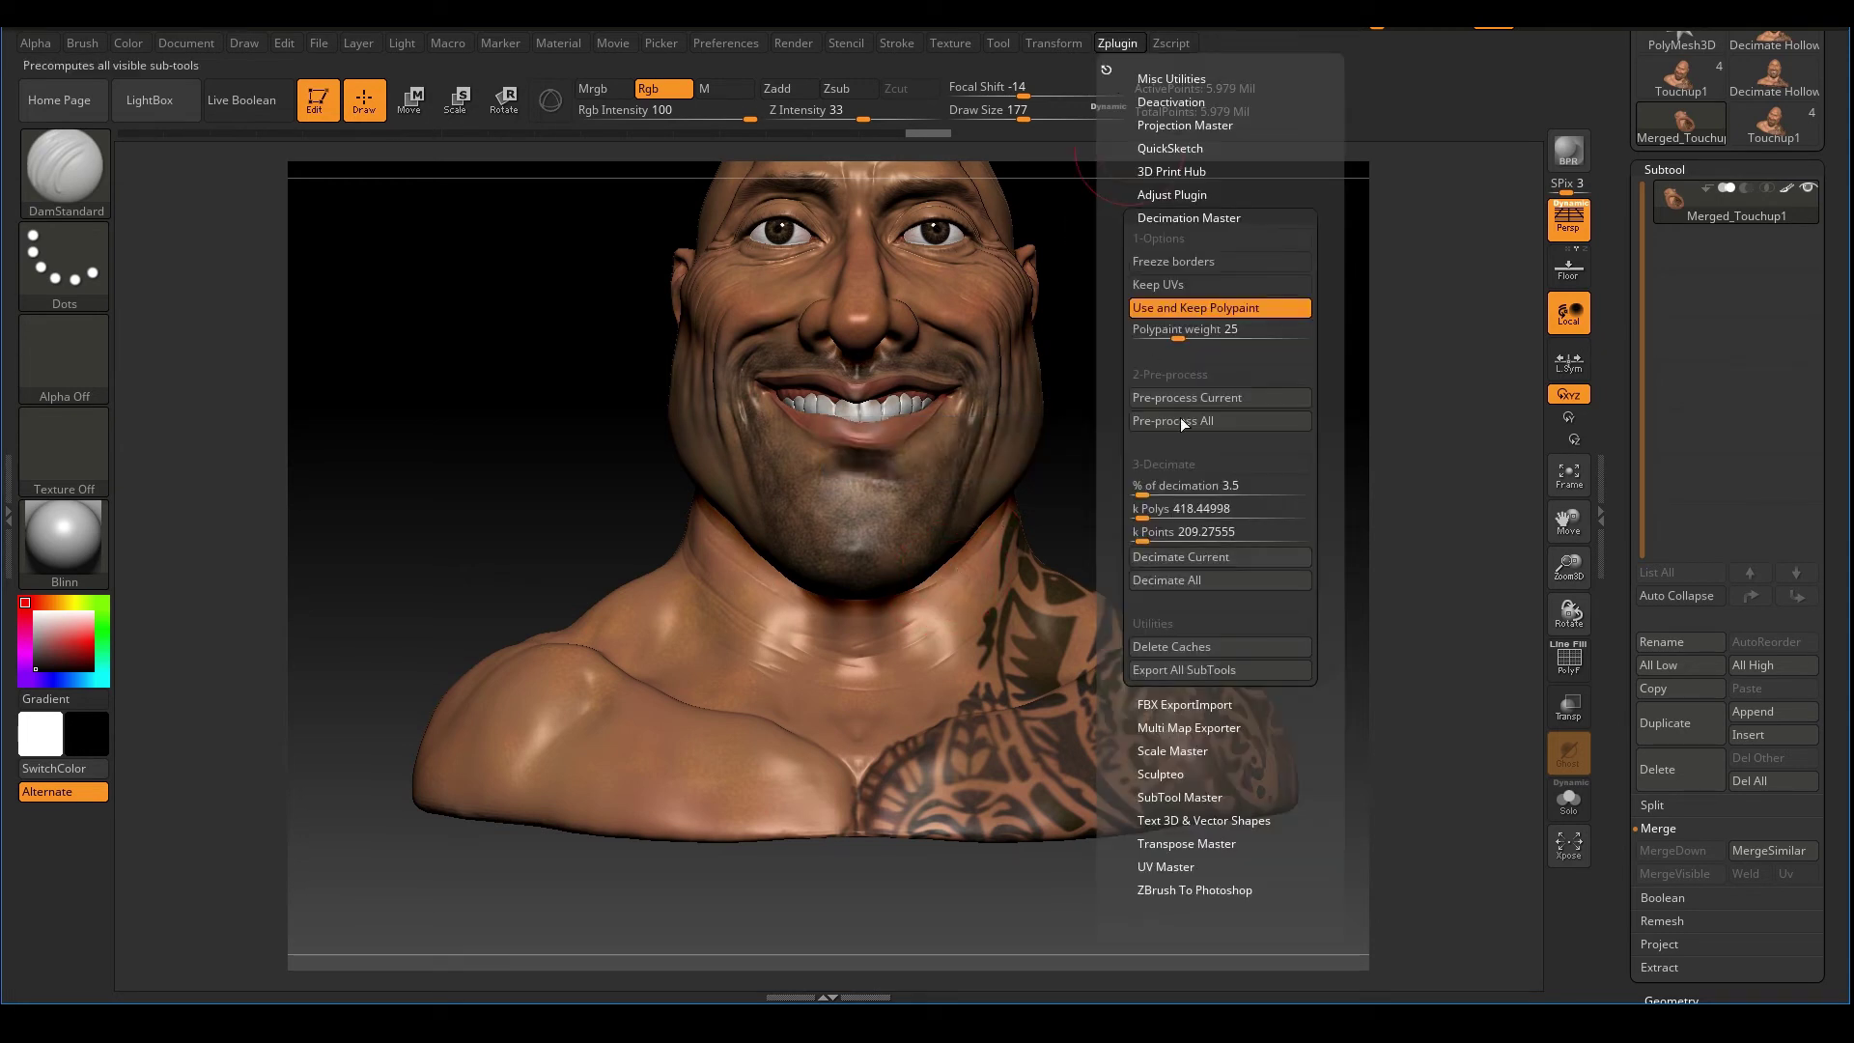
{"action": "left_click", "coordinate": [1186, 482]}
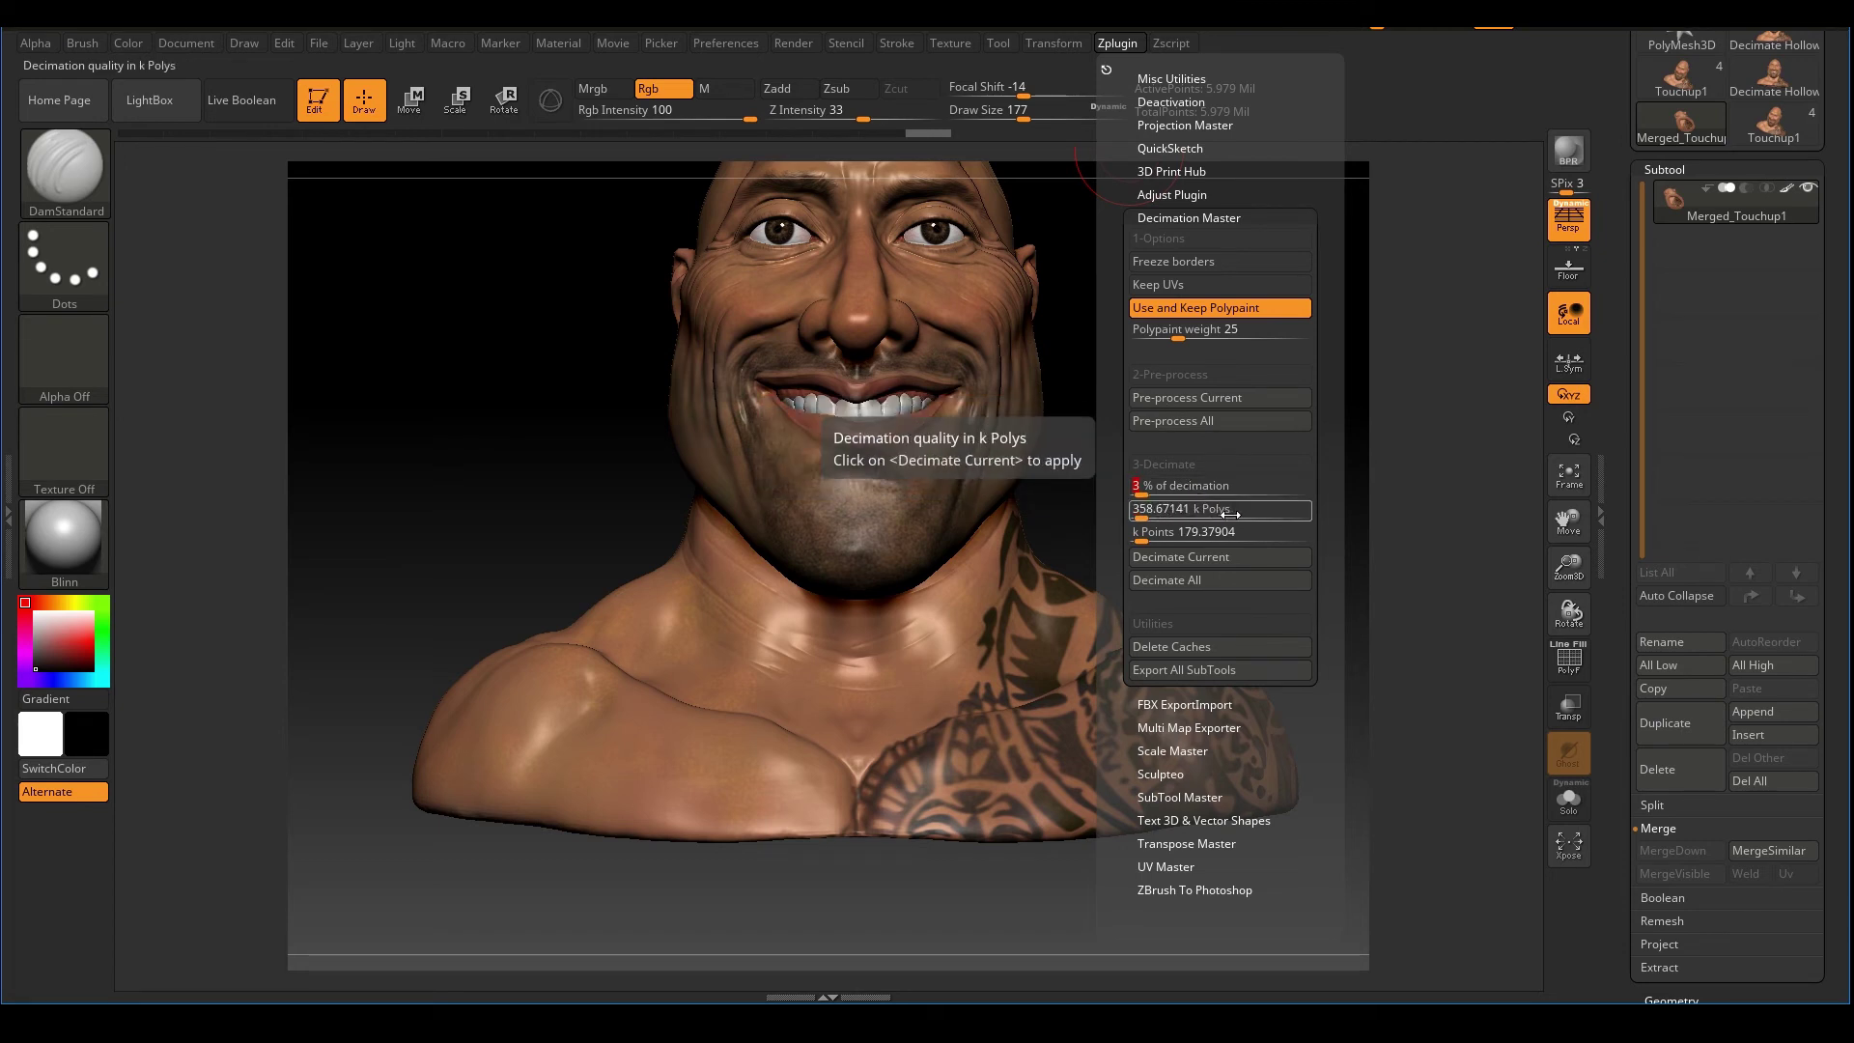
{"action": "left_click", "coordinate": [1200, 558]}
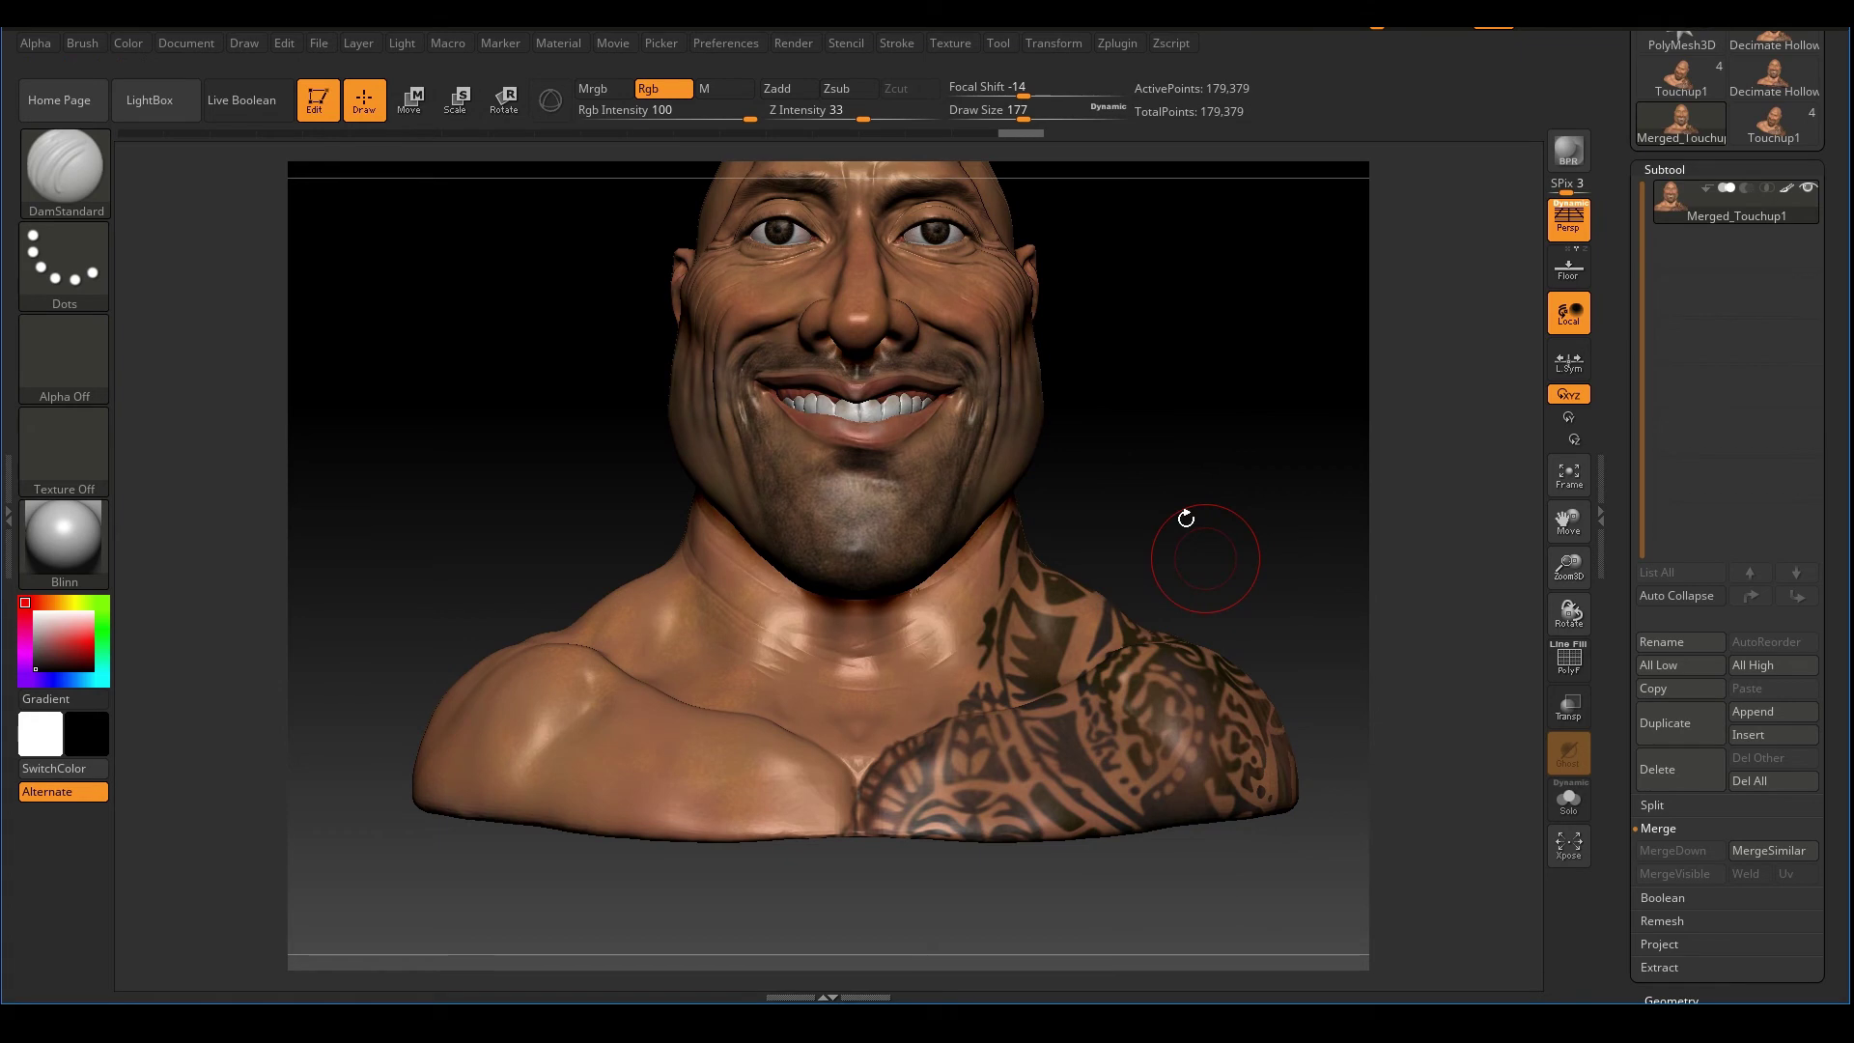
- Inspect the decimated bust from several angles for preserved sculpted detail and polypaint on the face and tattoo
{"action": "mouse_move", "coordinate": [1282, 491]}
{"action": "left_mouse_down"}
{"action": "mouse_move", "coordinate": [1291, 435]}
{"action": "mouse_move", "coordinate": [1262, 397]}
{"action": "mouse_move", "coordinate": [1213, 513]}
{"action": "mouse_move", "coordinate": [1402, 390]}
{"action": "left_mouse_up"}
{"action": "mouse_move", "coordinate": [1676, 202]}
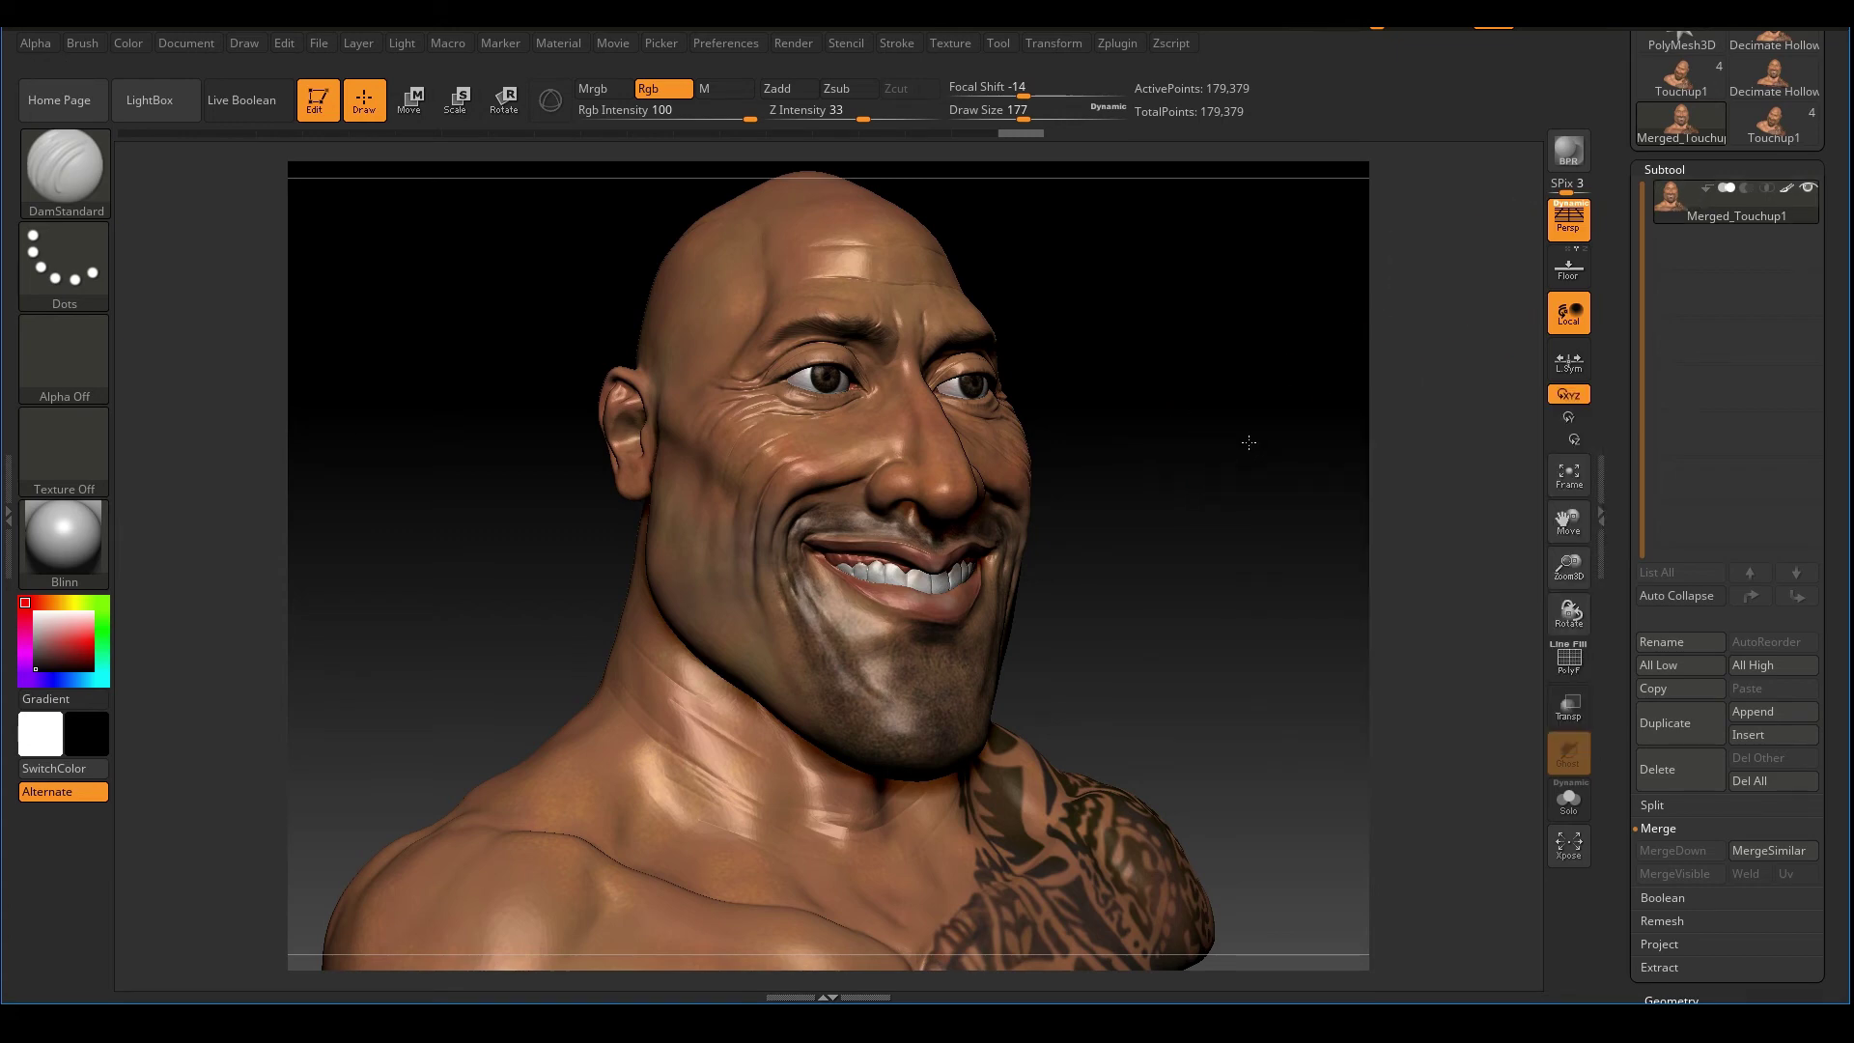
{"action": "right_click_drag", "start_coordinate": [1245, 444], "coordinate": [1263, 552]}
{"action": "right_click_drag", "start_coordinate": [1279, 507], "coordinate": [1044, 283]}
{"action": "right_click_drag", "start_coordinate": [1044, 283], "coordinate": [1048, 215], "text": "alt"}
{"action": "right_click_drag", "start_coordinate": [1048, 216], "coordinate": [1259, 436], "text": "ctrl"}
{"action": "right_click_drag", "start_coordinate": [1230, 294], "coordinate": [1105, 356]}
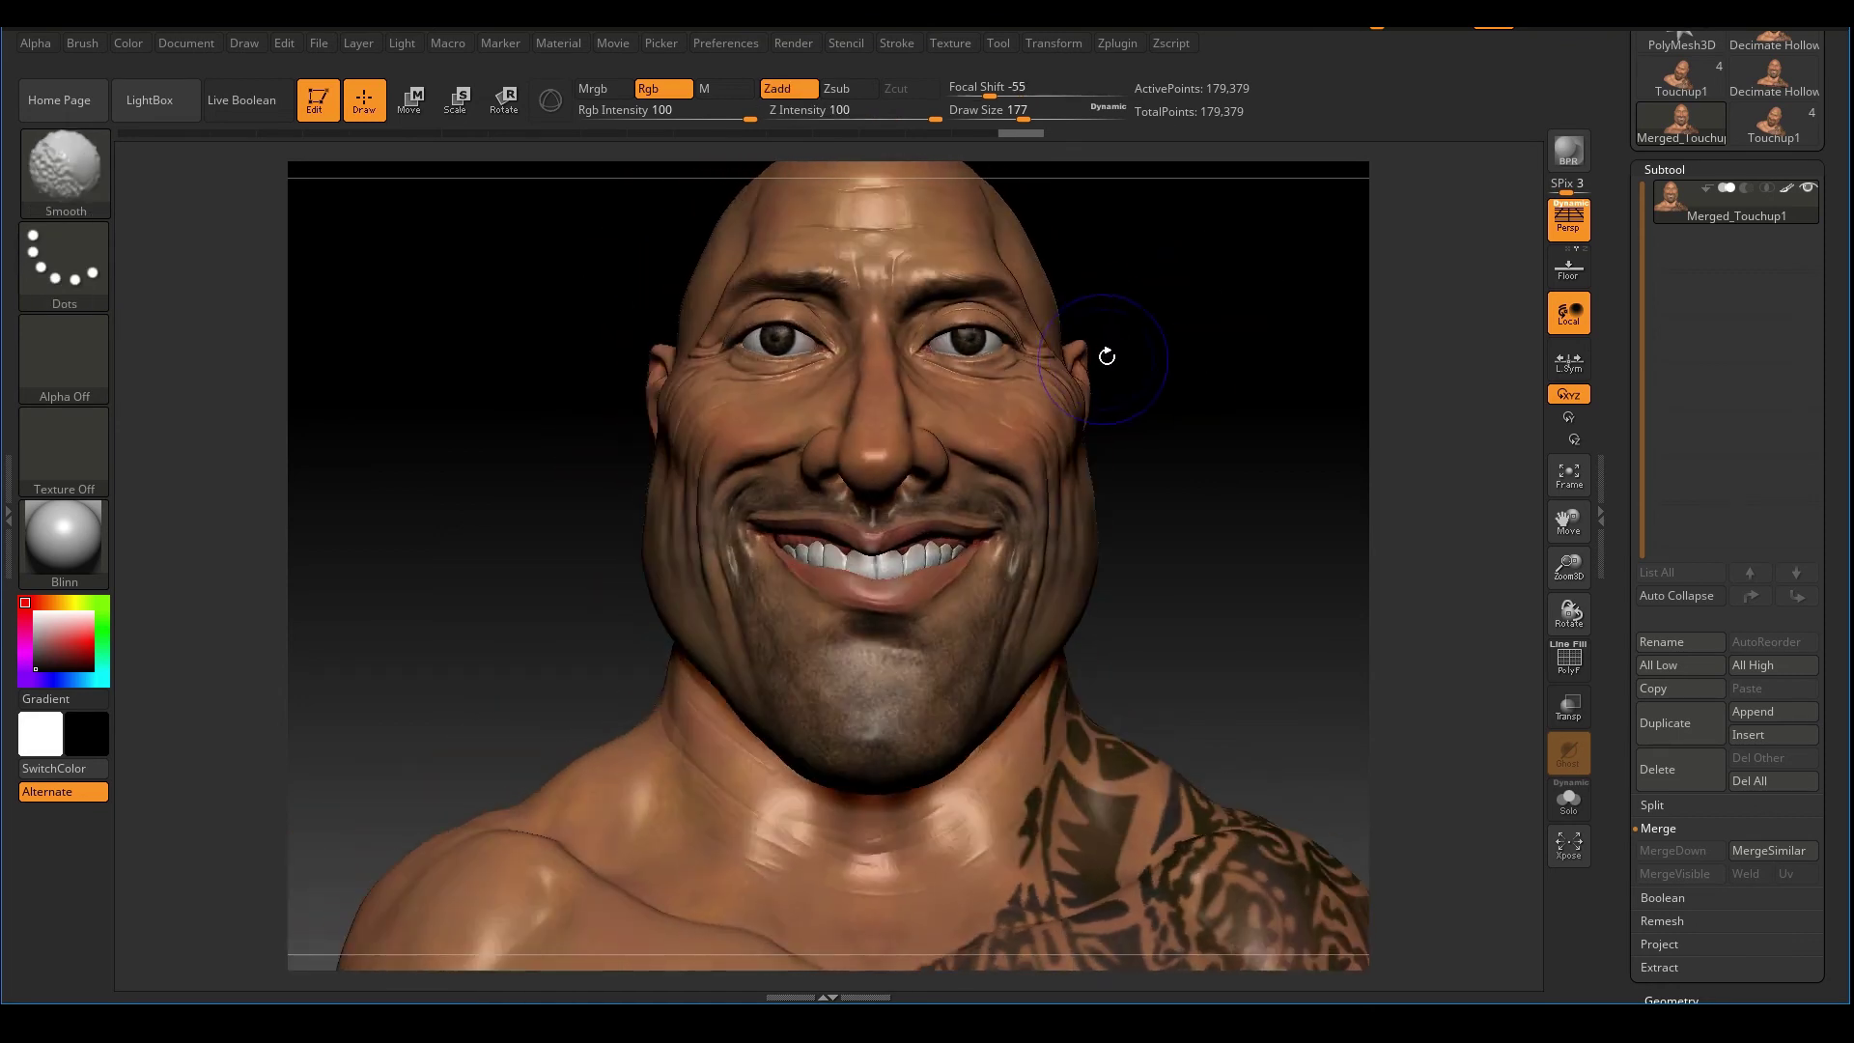
{"action": "right_click_drag", "start_coordinate": [1258, 332], "coordinate": [1308, 346]}
{"action": "right_click_drag", "start_coordinate": [1072, 330], "coordinate": [1009, 338], "text": "shift"}
{"action": "right_click_drag", "start_coordinate": [1224, 419], "coordinate": [1069, 330], "text": "ctrl"}
{"action": "right_click_drag", "start_coordinate": [1130, 418], "coordinate": [1167, 495], "text": "ctrl"}
{"action": "mouse_move", "coordinate": [1208, 400]}
{"action": "right_mouse_down"}
{"action": "mouse_move", "coordinate": [1274, 460]}
{"action": "mouse_move", "coordinate": [1220, 476]}
{"action": "mouse_move", "coordinate": [1151, 434]}
{"action": "mouse_move", "coordinate": [1224, 425]}
{"action": "right_mouse_up"}
{"action": "right_click_drag", "start_coordinate": [1224, 425], "coordinate": [1135, 335], "text": "alt"}
{"action": "mouse_move", "coordinate": [1135, 335]}
{"action": "right_mouse_down"}
{"action": "mouse_move", "coordinate": [1242, 410]}
{"action": "mouse_move", "coordinate": [1179, 418]}
{"action": "mouse_move", "coordinate": [1242, 443]}
{"action": "mouse_move", "coordinate": [1273, 420]}
{"action": "mouse_move", "coordinate": [1178, 393]}
{"action": "mouse_move", "coordinate": [1273, 483]}
{"action": "mouse_move", "coordinate": [1332, 508]}
{"action": "mouse_move", "coordinate": [1221, 480]}
{"action": "right_mouse_up"}
{"action": "scroll", "coordinate": [1264, 427], "scroll_direction": "down", "scroll_amount": 2}
{"action": "mouse_move", "coordinate": [1221, 480]}
{"action": "left_mouse_down"}
{"action": "mouse_move", "coordinate": [1200, 483]}
{"action": "mouse_move", "coordinate": [1246, 489]}
{"action": "mouse_move", "coordinate": [1212, 534]}
{"action": "mouse_move", "coordinate": [1173, 465]}
{"action": "mouse_move", "coordinate": [1255, 478]}
{"action": "mouse_move", "coordinate": [1204, 467]}
{"action": "mouse_move", "coordinate": [1236, 479]}
{"action": "left_mouse_up"}
{"action": "mouse_move", "coordinate": [1236, 480]}
{"action": "right_mouse_down", "text": "ctrl"}
{"action": "mouse_move", "coordinate": [1197, 493]}
{"action": "mouse_move", "coordinate": [1218, 485]}
{"action": "mouse_move", "coordinate": [1202, 430]}
{"action": "right_mouse_up", "text": "ctrl"}
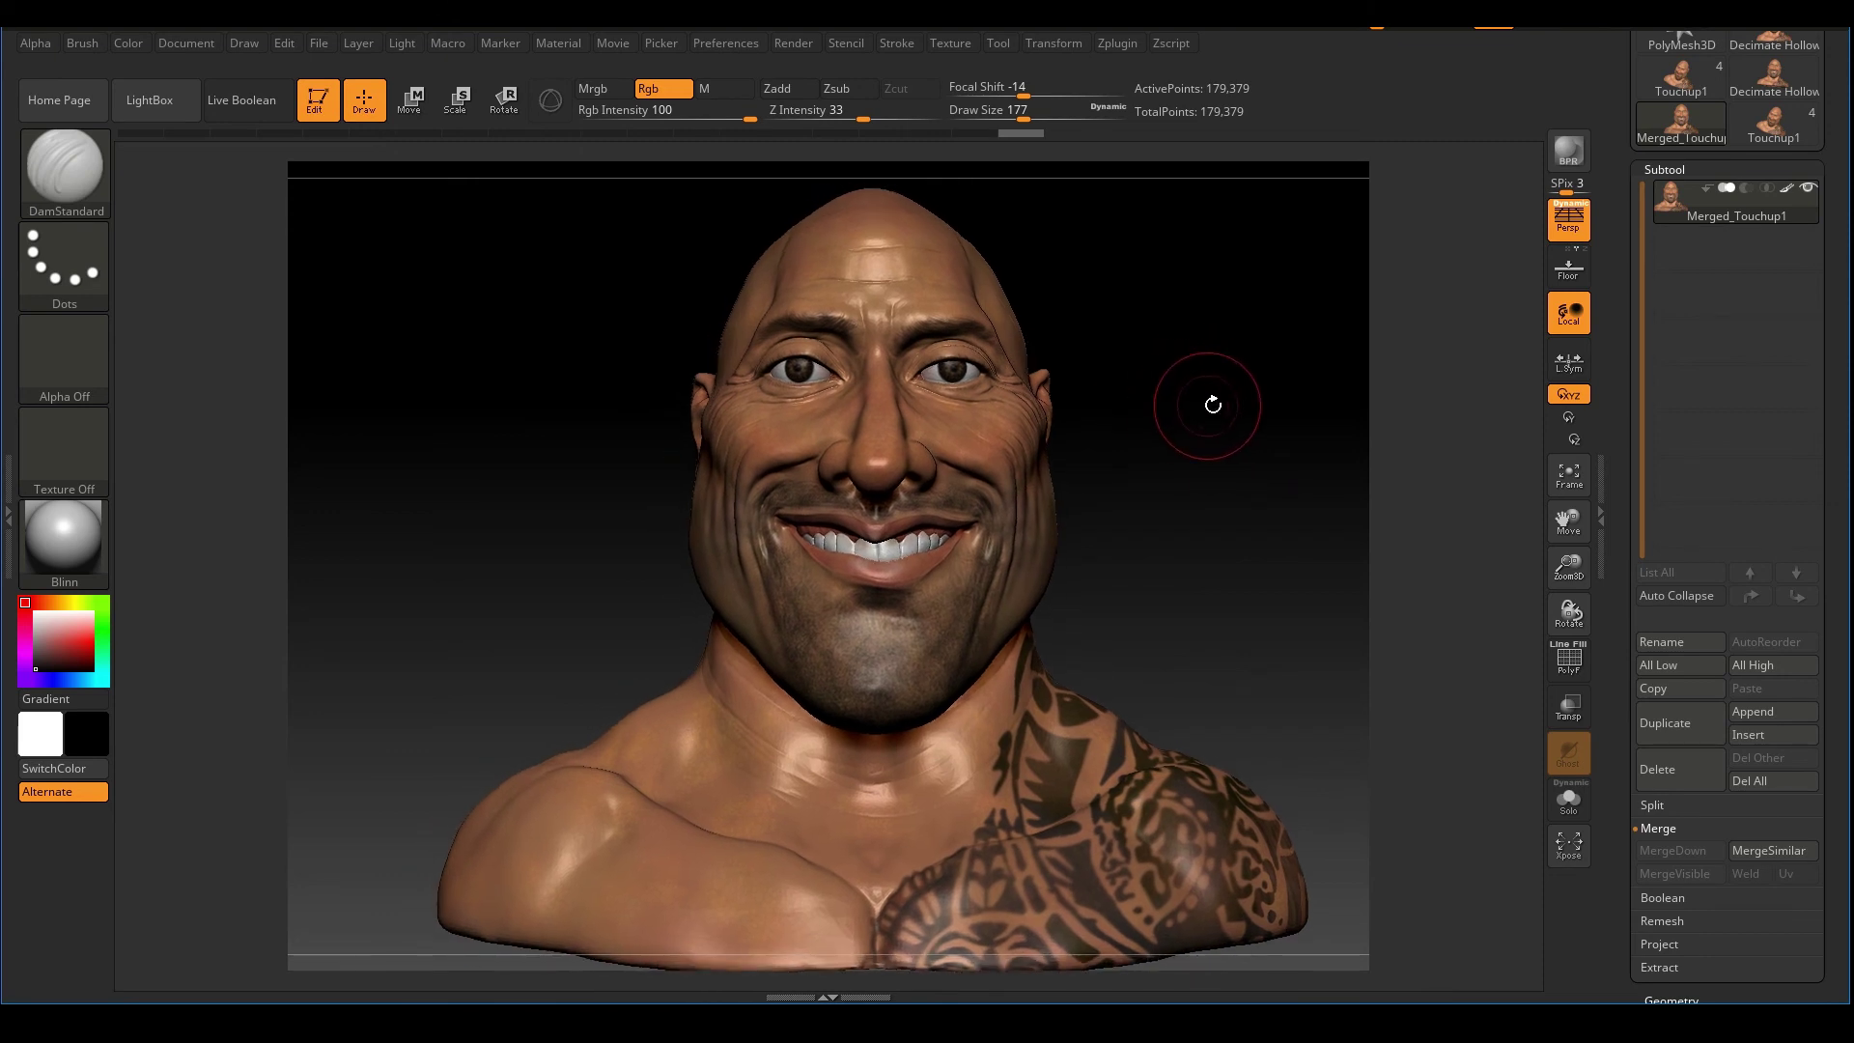
- Reduce the brush's draw size to 18 and set its Rgb intensity to 43 for painting the bust's left eye
{"action": "left_click_drag", "start_coordinate": [1213, 404], "coordinate": [1197, 401]}
{"action": "mouse_move", "coordinate": [1063, 356]}
{"action": "right_mouse_down", "text": "ctrl"}
{"action": "mouse_move", "coordinate": [1227, 470]}
{"action": "mouse_move", "coordinate": [1081, 465]}
{"action": "mouse_move", "coordinate": [1245, 496]}
{"action": "mouse_move", "coordinate": [1135, 431]}
{"action": "mouse_move", "coordinate": [1068, 358]}
{"action": "mouse_move", "coordinate": [1133, 402]}
{"action": "mouse_move", "coordinate": [1237, 426]}
{"action": "mouse_move", "coordinate": [1147, 423]}
{"action": "mouse_move", "coordinate": [1114, 362]}
{"action": "right_mouse_up", "text": "ctrl"}
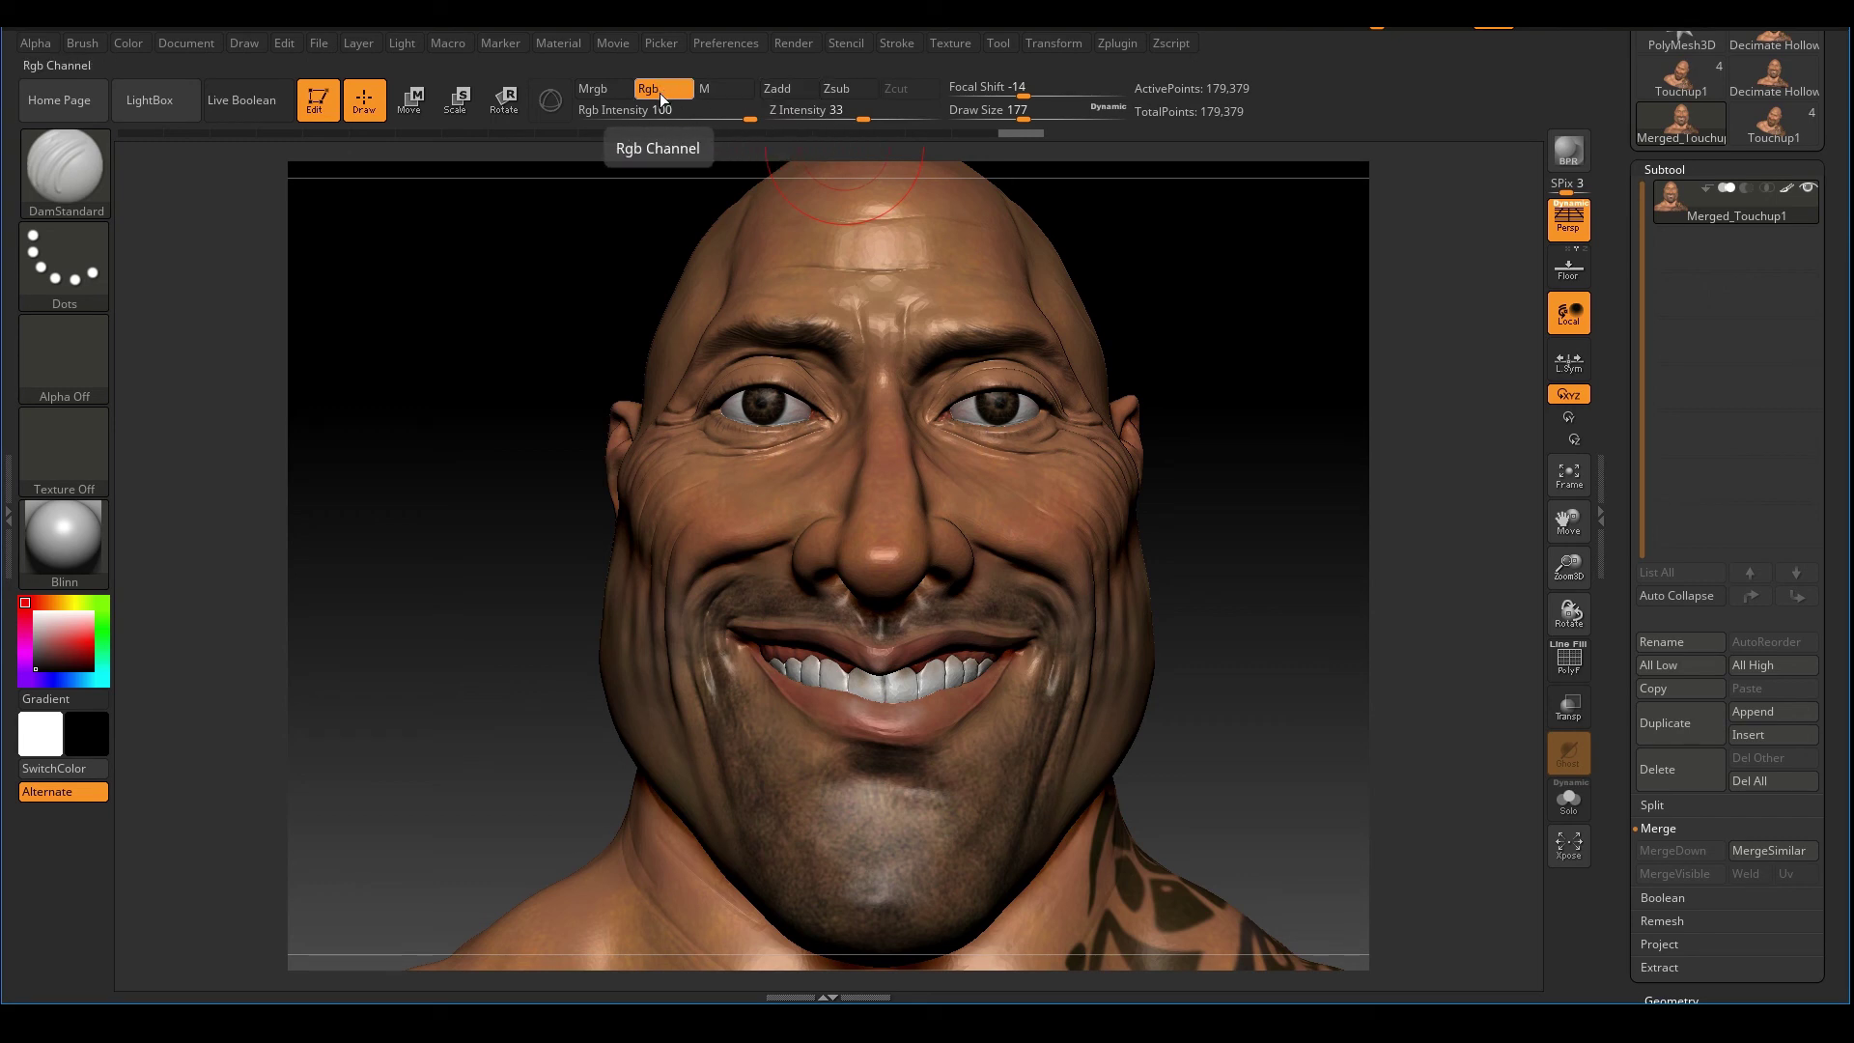
{"action": "mouse_move", "coordinate": [1019, 348]}
{"action": "right_mouse_down", "text": "ctrl"}
{"action": "mouse_move", "coordinate": [1047, 445]}
{"action": "mouse_move", "coordinate": [1019, 496]}
{"action": "right_mouse_up", "text": "ctrl"}
{"action": "key", "text": "s"}
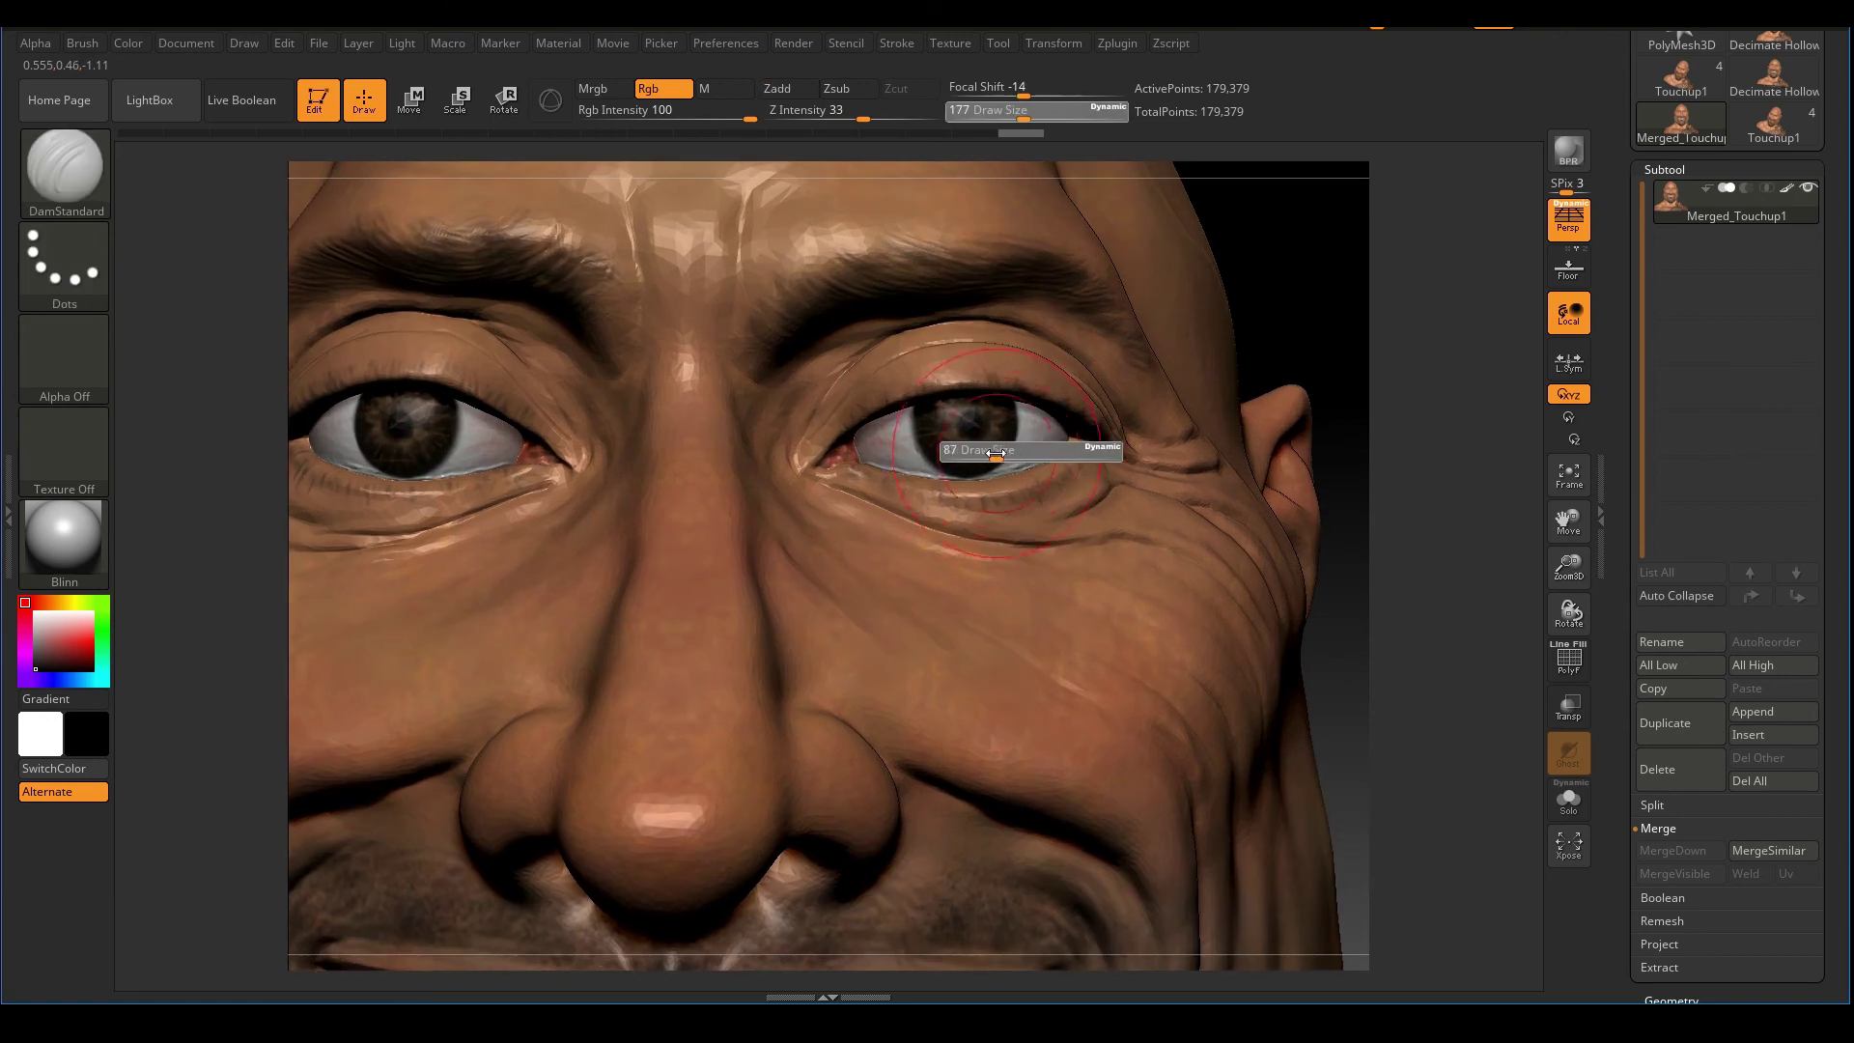
{"action": "left_click_drag", "start_coordinate": [1009, 453], "coordinate": [972, 454]}
{"action": "left_click_drag", "start_coordinate": [702, 116], "coordinate": [694, 122]}
{"action": "key", "text": "s"}
{"action": "left_click_drag", "start_coordinate": [1066, 406], "coordinate": [1058, 407]}
- Make white the active paint color and set the draw size to 14
{"action": "right_click_drag", "start_coordinate": [1004, 398], "coordinate": [1018, 454], "text": "ctrl"}
{"action": "key", "text": "v"}
{"action": "left_click_drag", "start_coordinate": [1439, 343], "coordinate": [1415, 331]}
{"action": "key", "text": "s"}
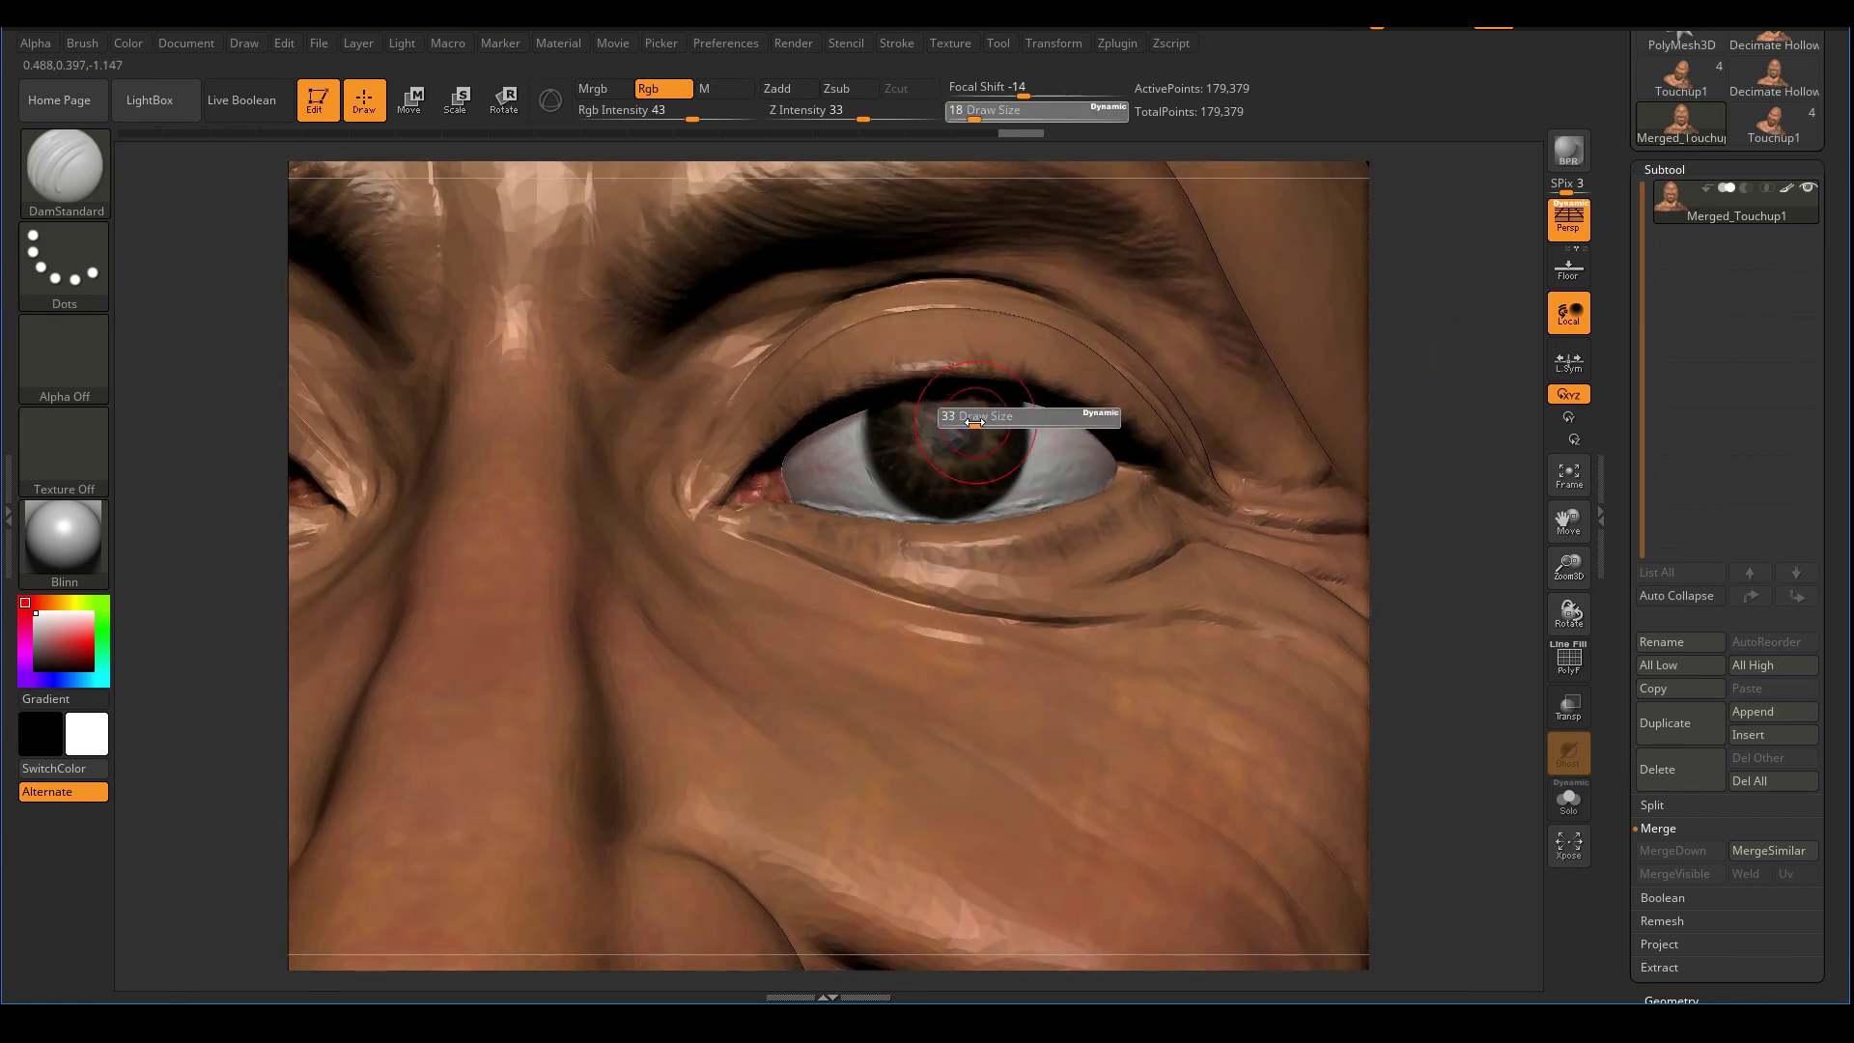
{"action": "left_click_drag", "start_coordinate": [972, 417], "coordinate": [968, 416]}
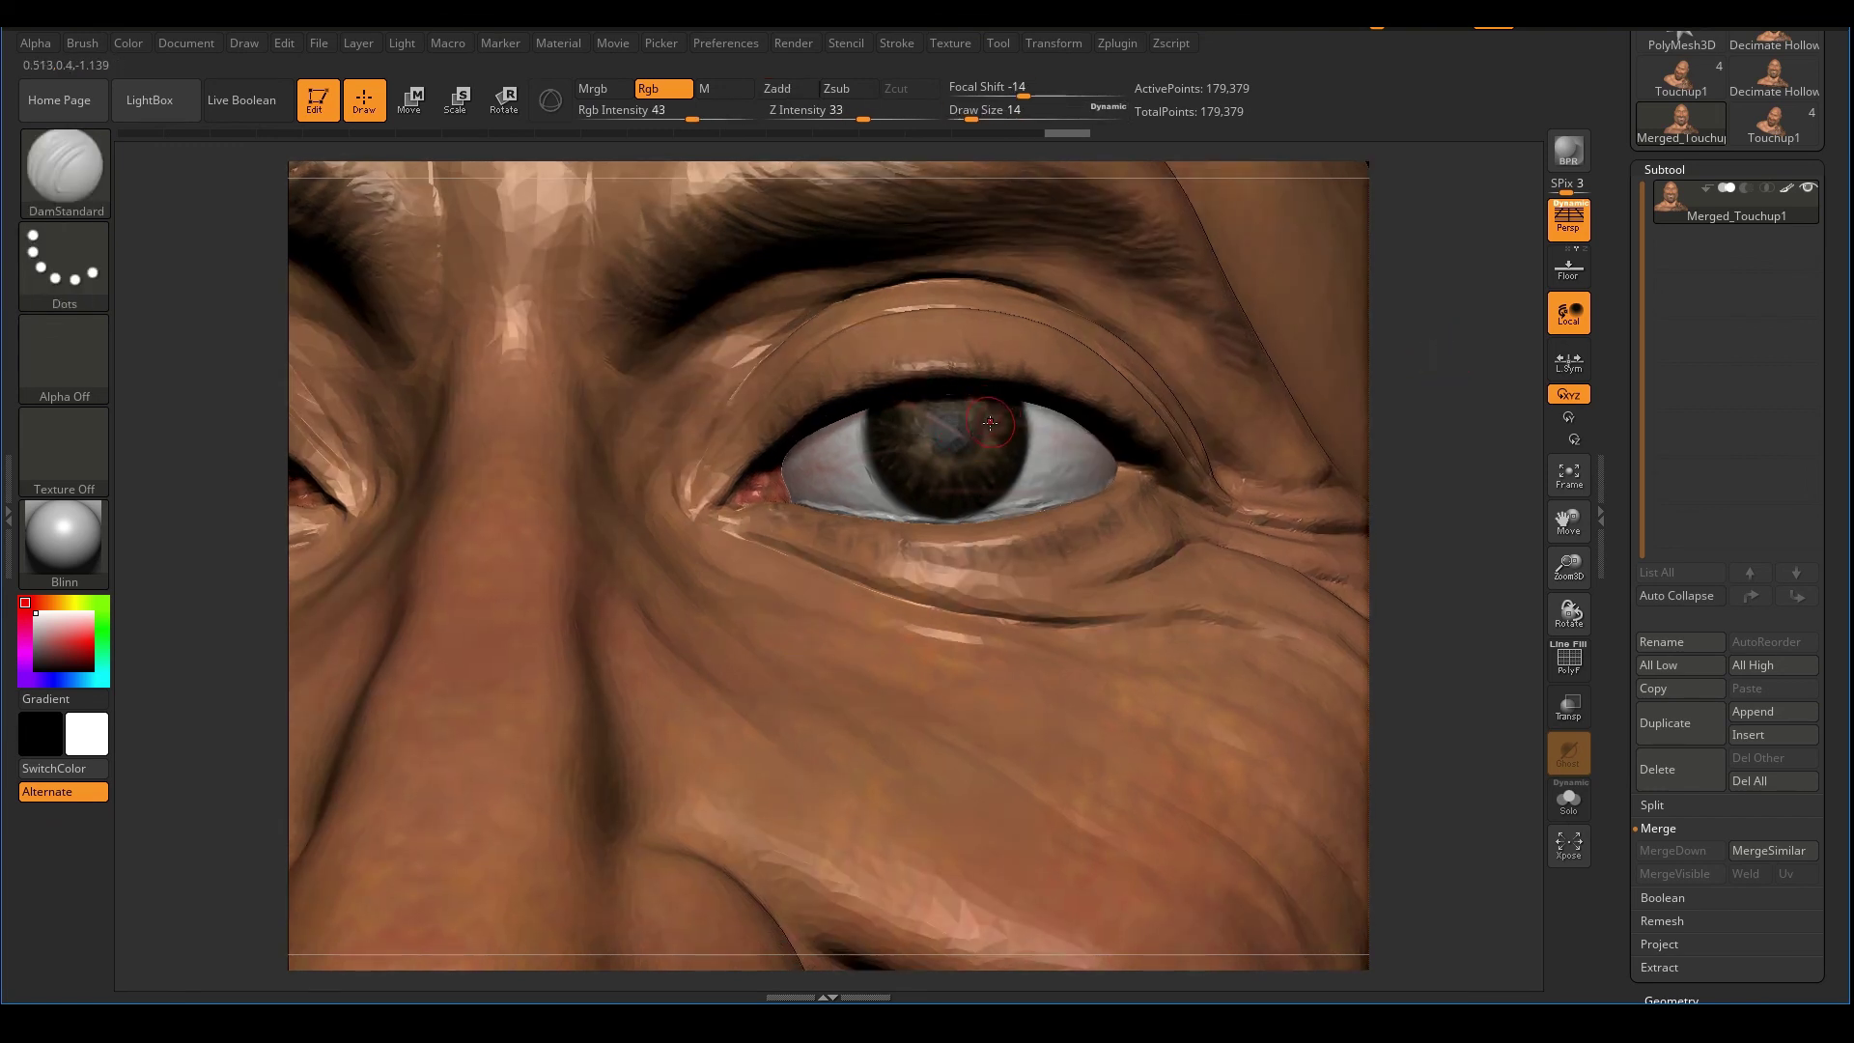
- Lower the Rgb intensity to 14 and paint a small white highlight on the iris of the bust's left eye
{"action": "type", "text": "16"}
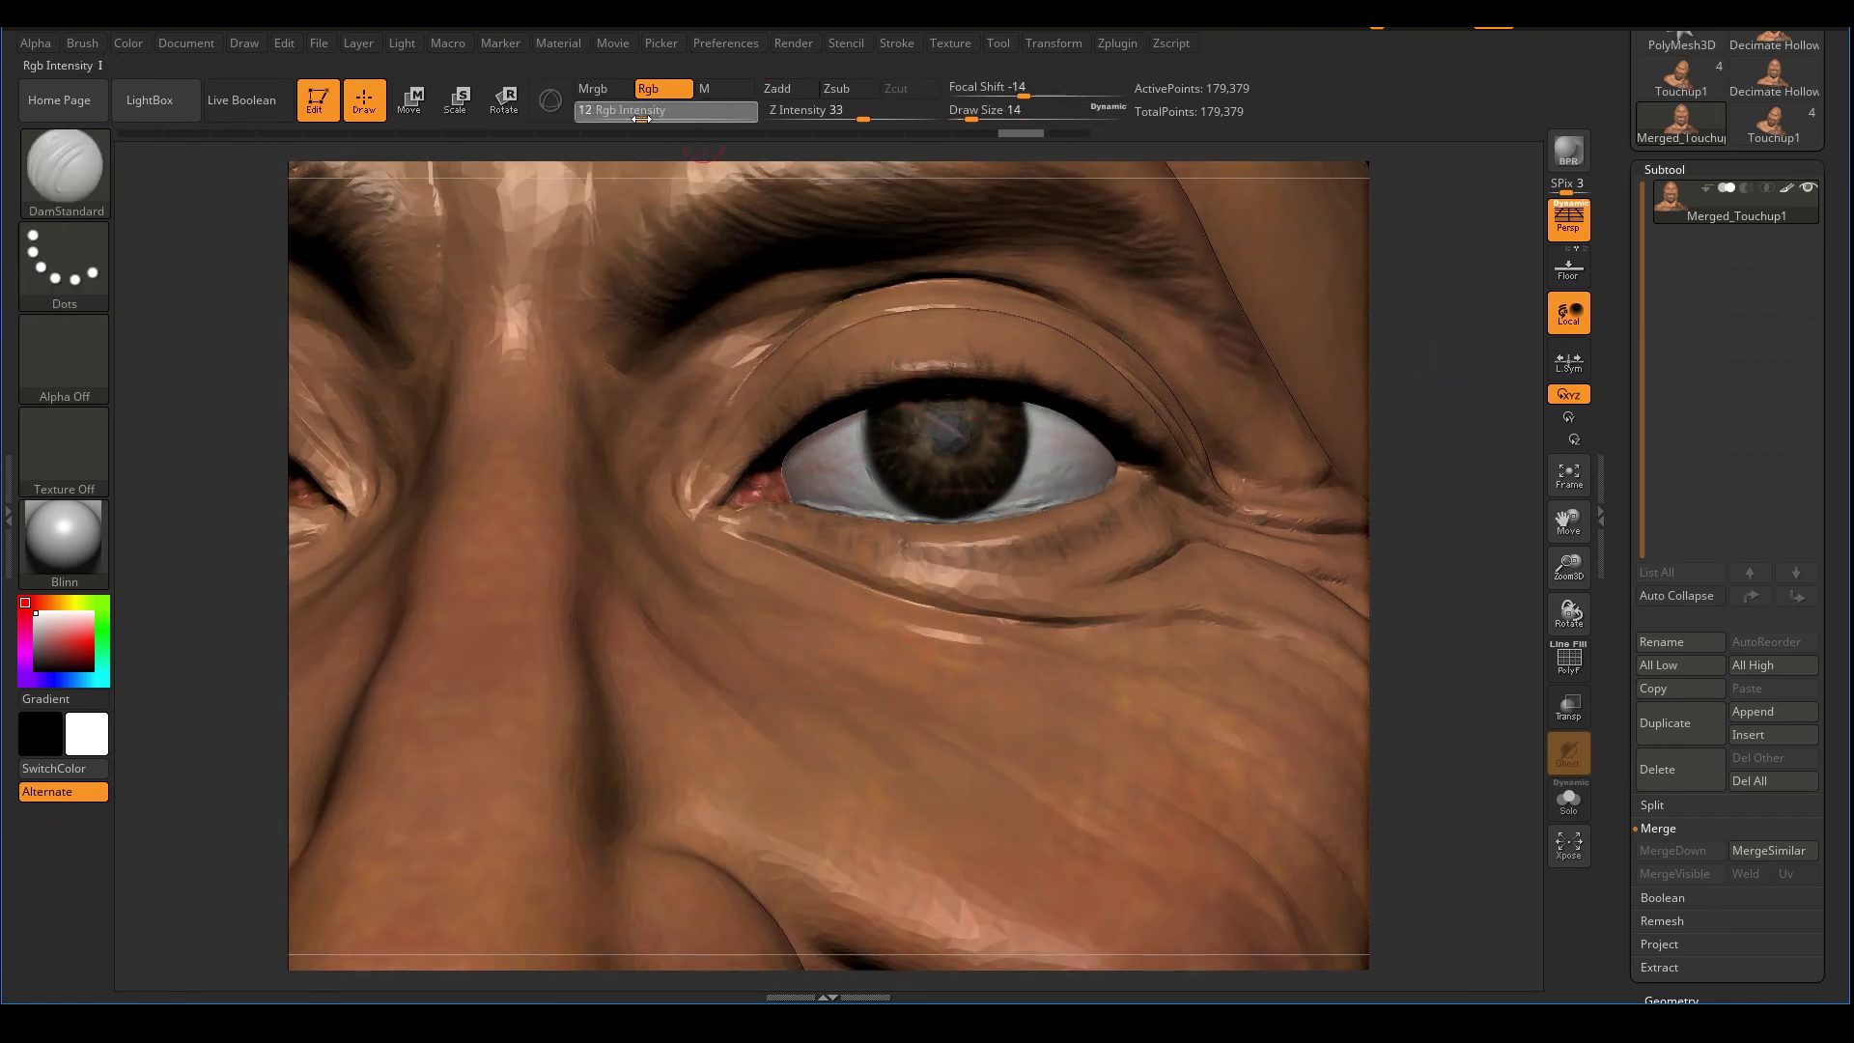
{"action": "left_click_drag", "start_coordinate": [641, 117], "coordinate": [645, 118]}
{"action": "left_click_drag", "start_coordinate": [999, 408], "coordinate": [988, 410]}
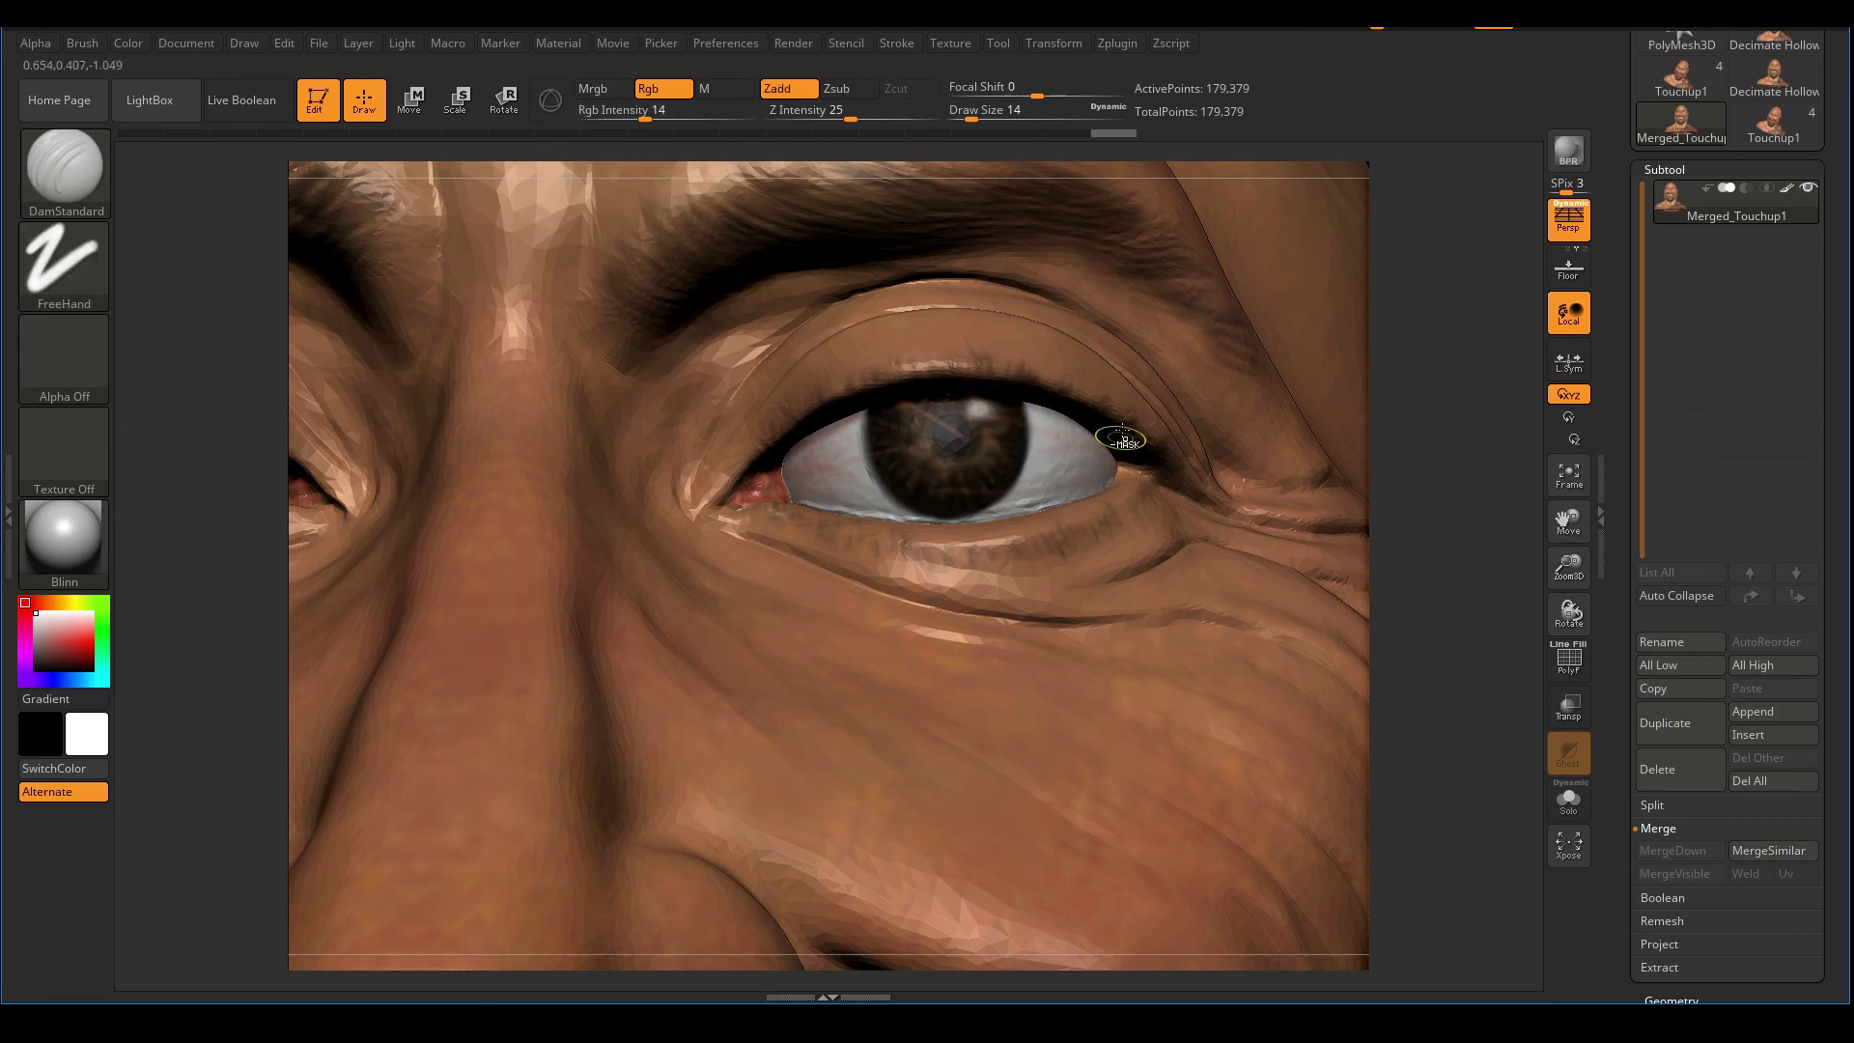
{"action": "mouse_move", "coordinate": [1125, 434]}
{"action": "right_mouse_down", "text": "ctrl"}
{"action": "mouse_move", "coordinate": [975, 299]}
{"action": "mouse_move", "coordinate": [836, 343]}
{"action": "mouse_move", "coordinate": [925, 377]}
{"action": "mouse_move", "coordinate": [776, 460]}
{"action": "right_mouse_up", "text": "ctrl"}
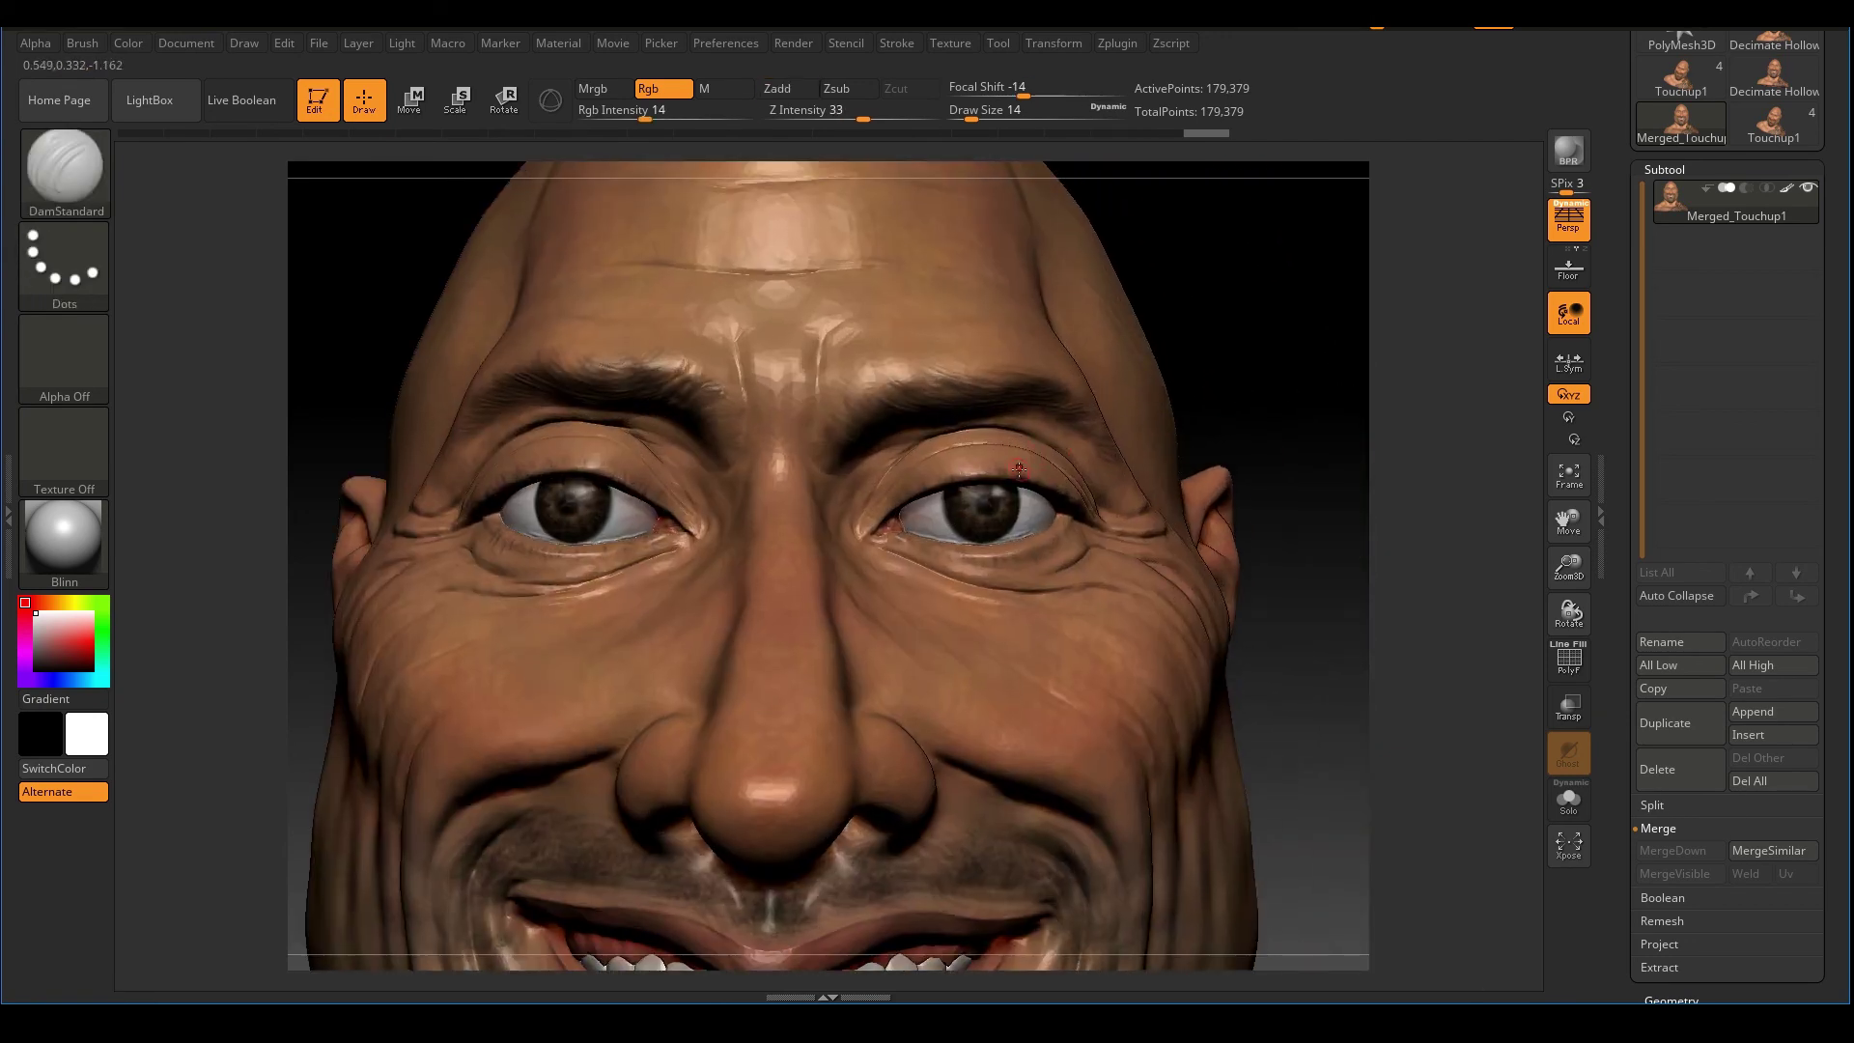
{"action": "left_click_drag", "start_coordinate": [1009, 494], "coordinate": [1021, 483]}
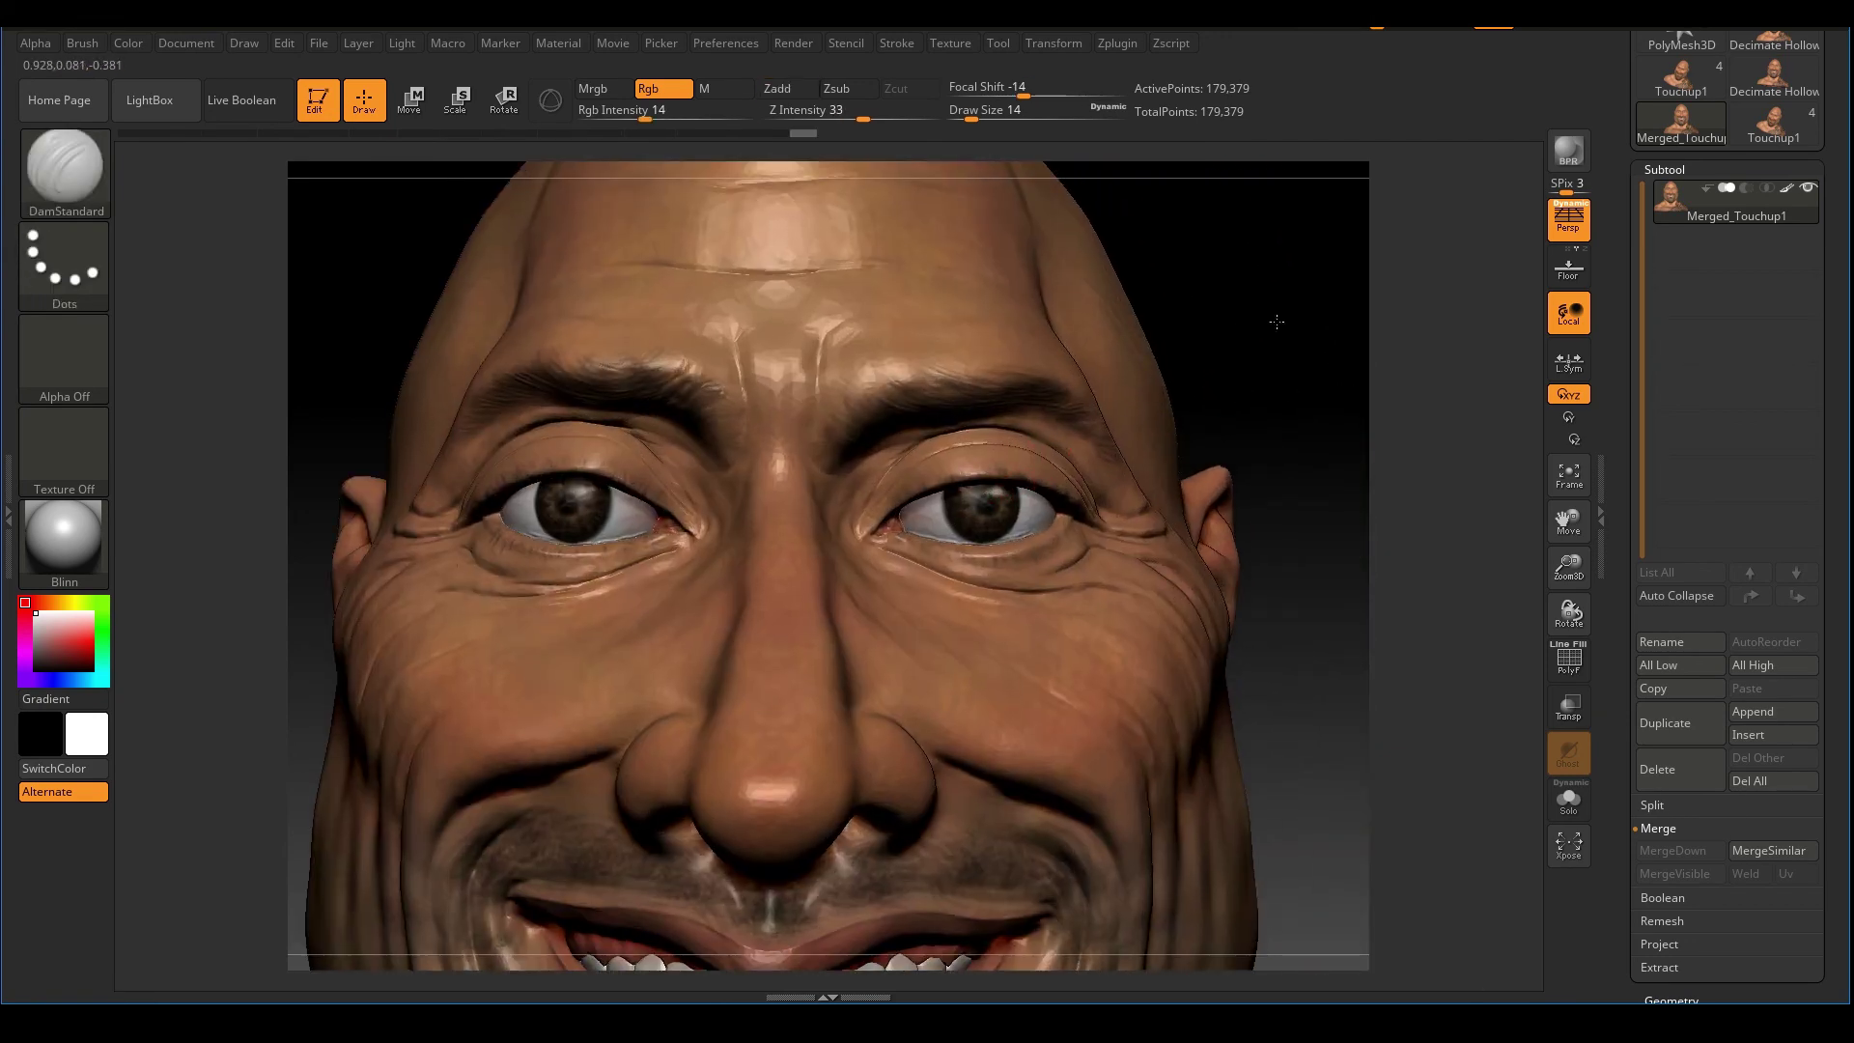
- Examine the finished bust from the front, the side and below, including the hollow interior through the base opening
{"action": "right_click_drag", "start_coordinate": [1274, 315], "coordinate": [1261, 290], "text": "ctrl"}
{"action": "mouse_move", "coordinate": [915, 418]}
{"action": "right_mouse_down", "text": "ctrl"}
{"action": "mouse_move", "coordinate": [1095, 432]}
{"action": "mouse_move", "coordinate": [1248, 391]}
{"action": "mouse_move", "coordinate": [1229, 426]}
{"action": "mouse_move", "coordinate": [1195, 413]}
{"action": "mouse_move", "coordinate": [1212, 442]}
{"action": "mouse_move", "coordinate": [1301, 450]}
{"action": "right_mouse_up", "text": "ctrl"}
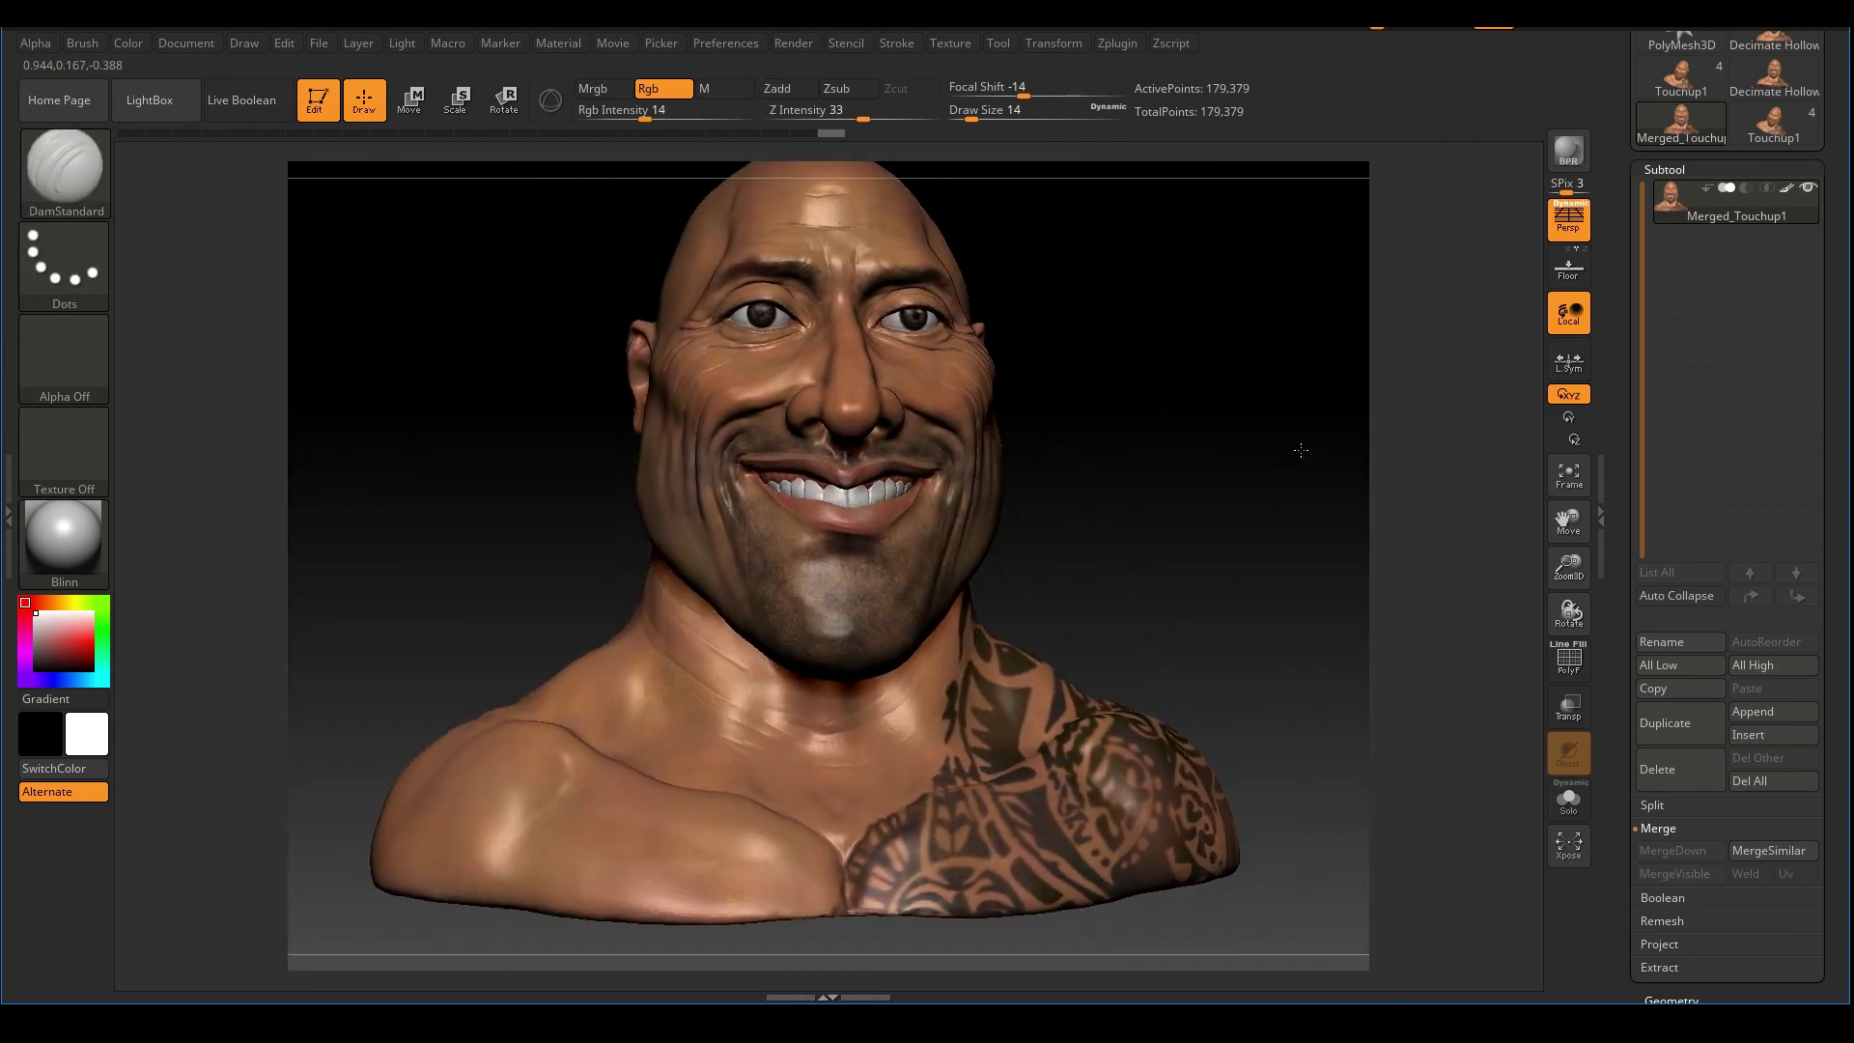
{"action": "left_click_drag", "start_coordinate": [1301, 450], "coordinate": [1480, 588]}
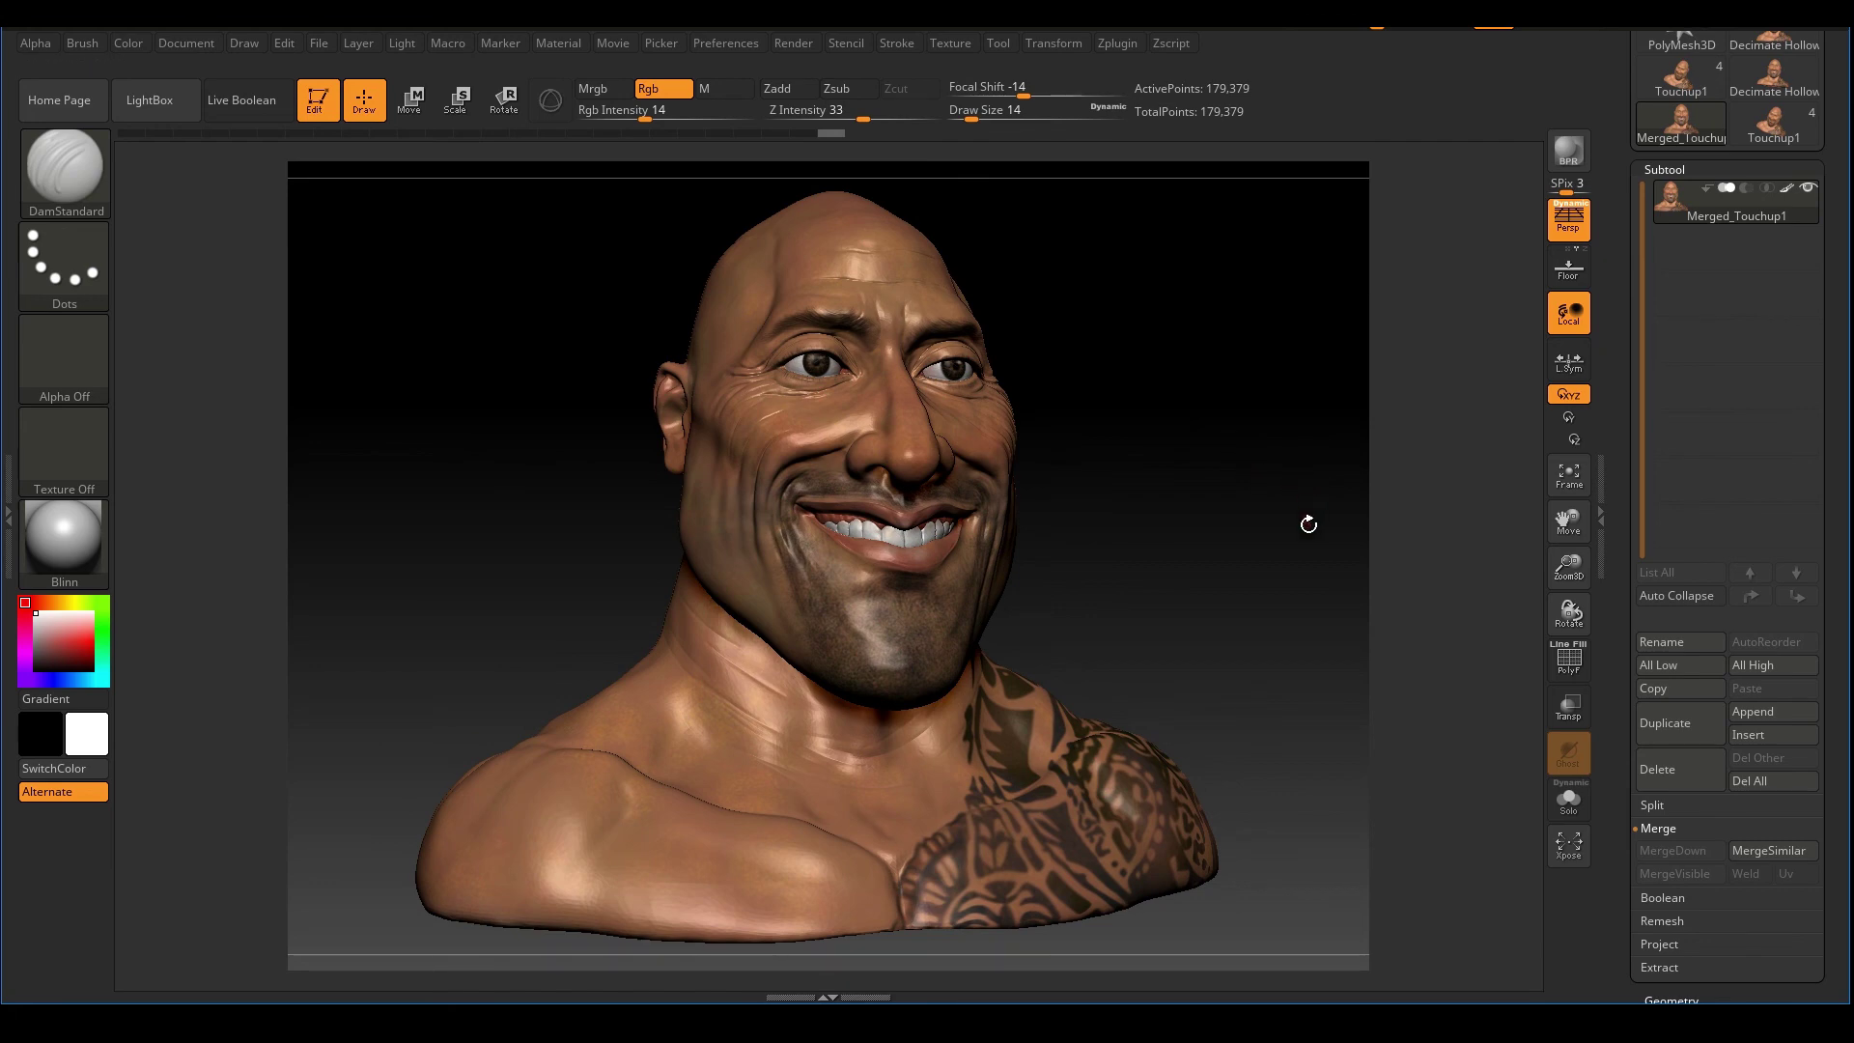
{"action": "mouse_move", "coordinate": [1308, 524]}
{"action": "right_mouse_down"}
{"action": "mouse_move", "coordinate": [1254, 527]}
{"action": "mouse_move", "coordinate": [1274, 521]}
{"action": "mouse_move", "coordinate": [1224, 476]}
{"action": "mouse_move", "coordinate": [1229, 524]}
{"action": "mouse_move", "coordinate": [1279, 426]}
{"action": "mouse_move", "coordinate": [1295, 596]}
{"action": "right_mouse_up"}
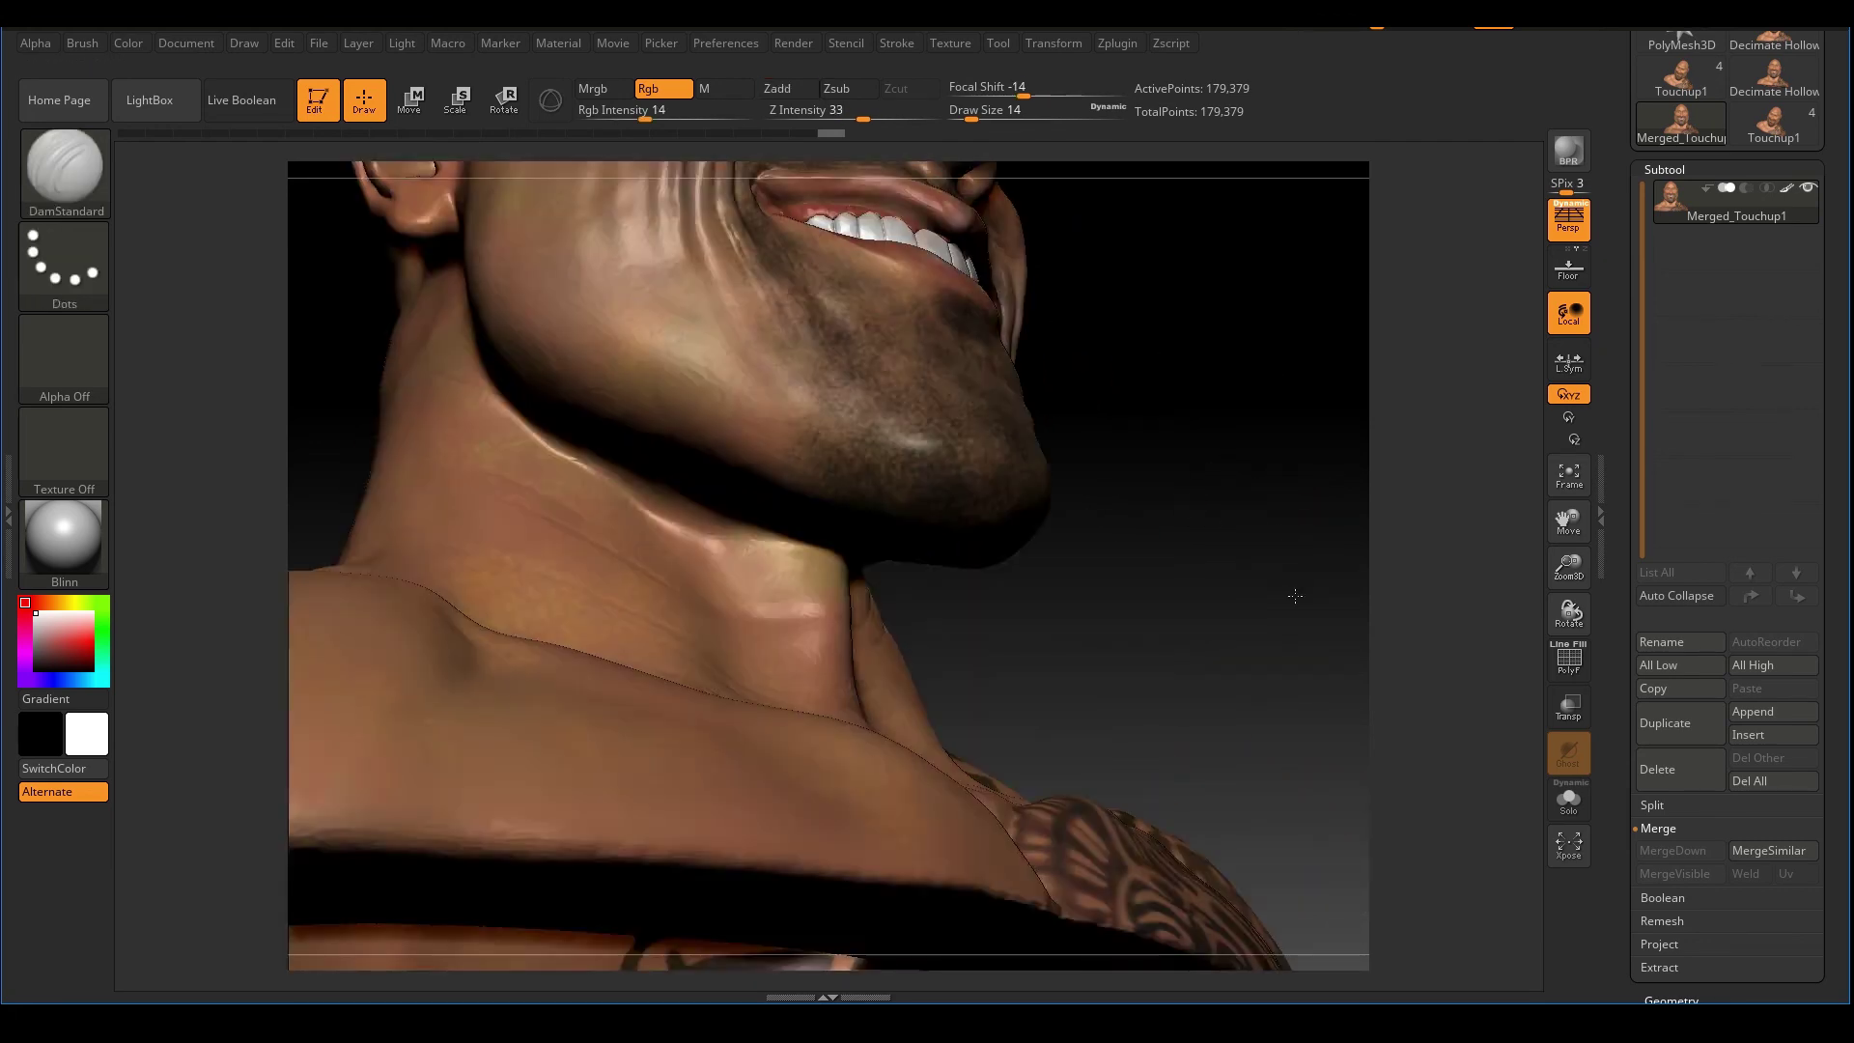
{"action": "left_click_drag", "start_coordinate": [1295, 596], "coordinate": [1191, 708]}
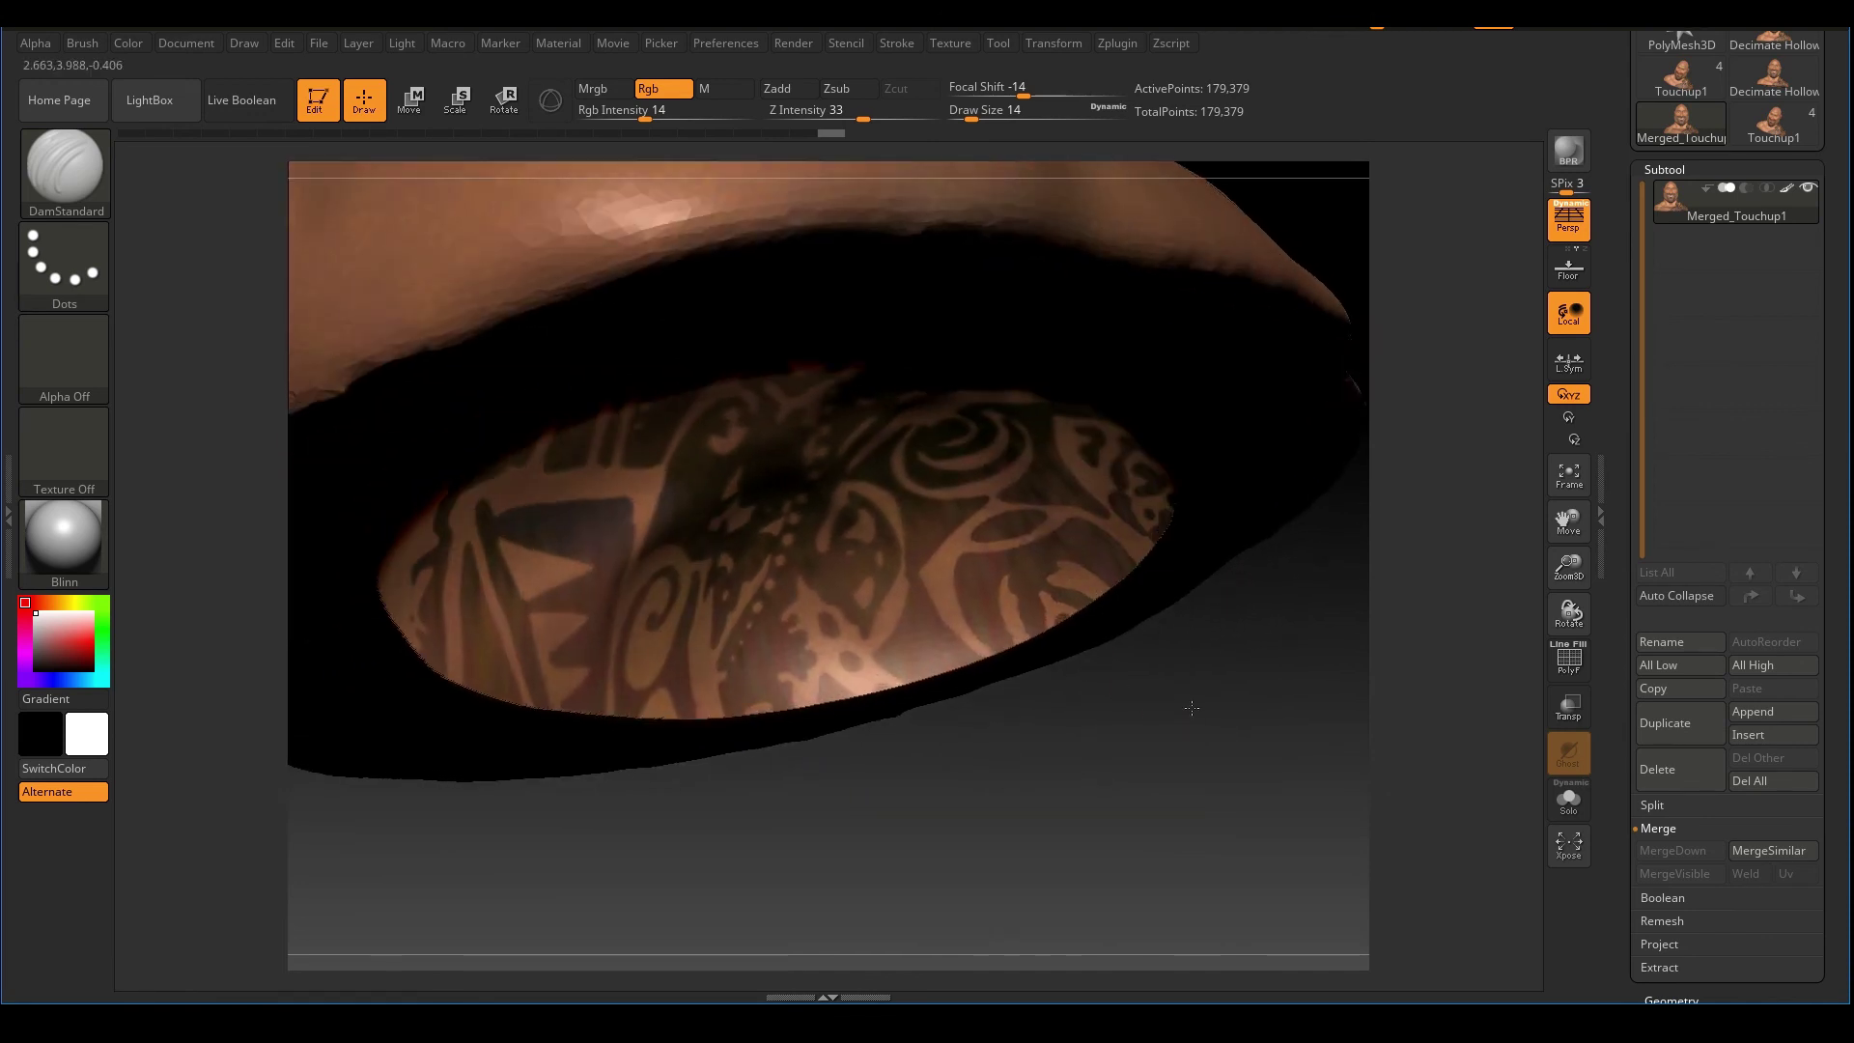
{"action": "right_click_drag", "start_coordinate": [1192, 707], "coordinate": [1294, 551]}
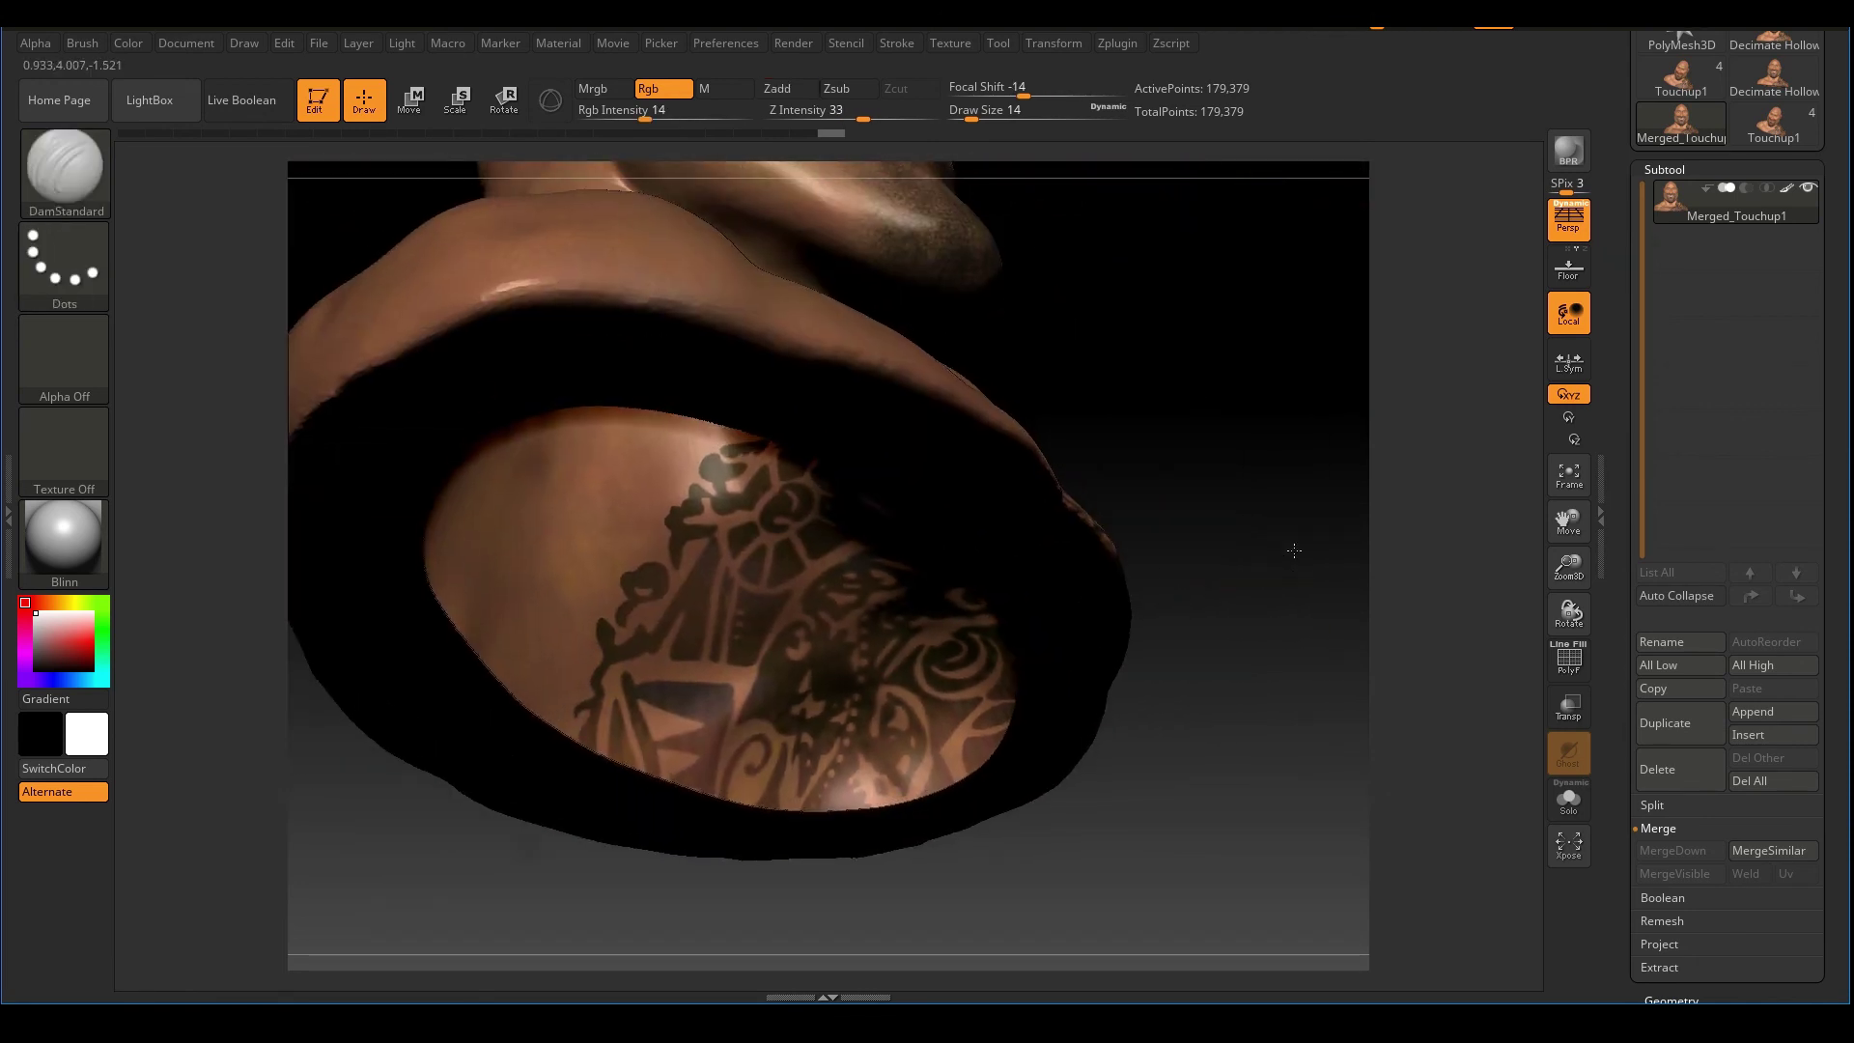
{"action": "left_click_drag", "start_coordinate": [1294, 550], "coordinate": [1243, 538]}
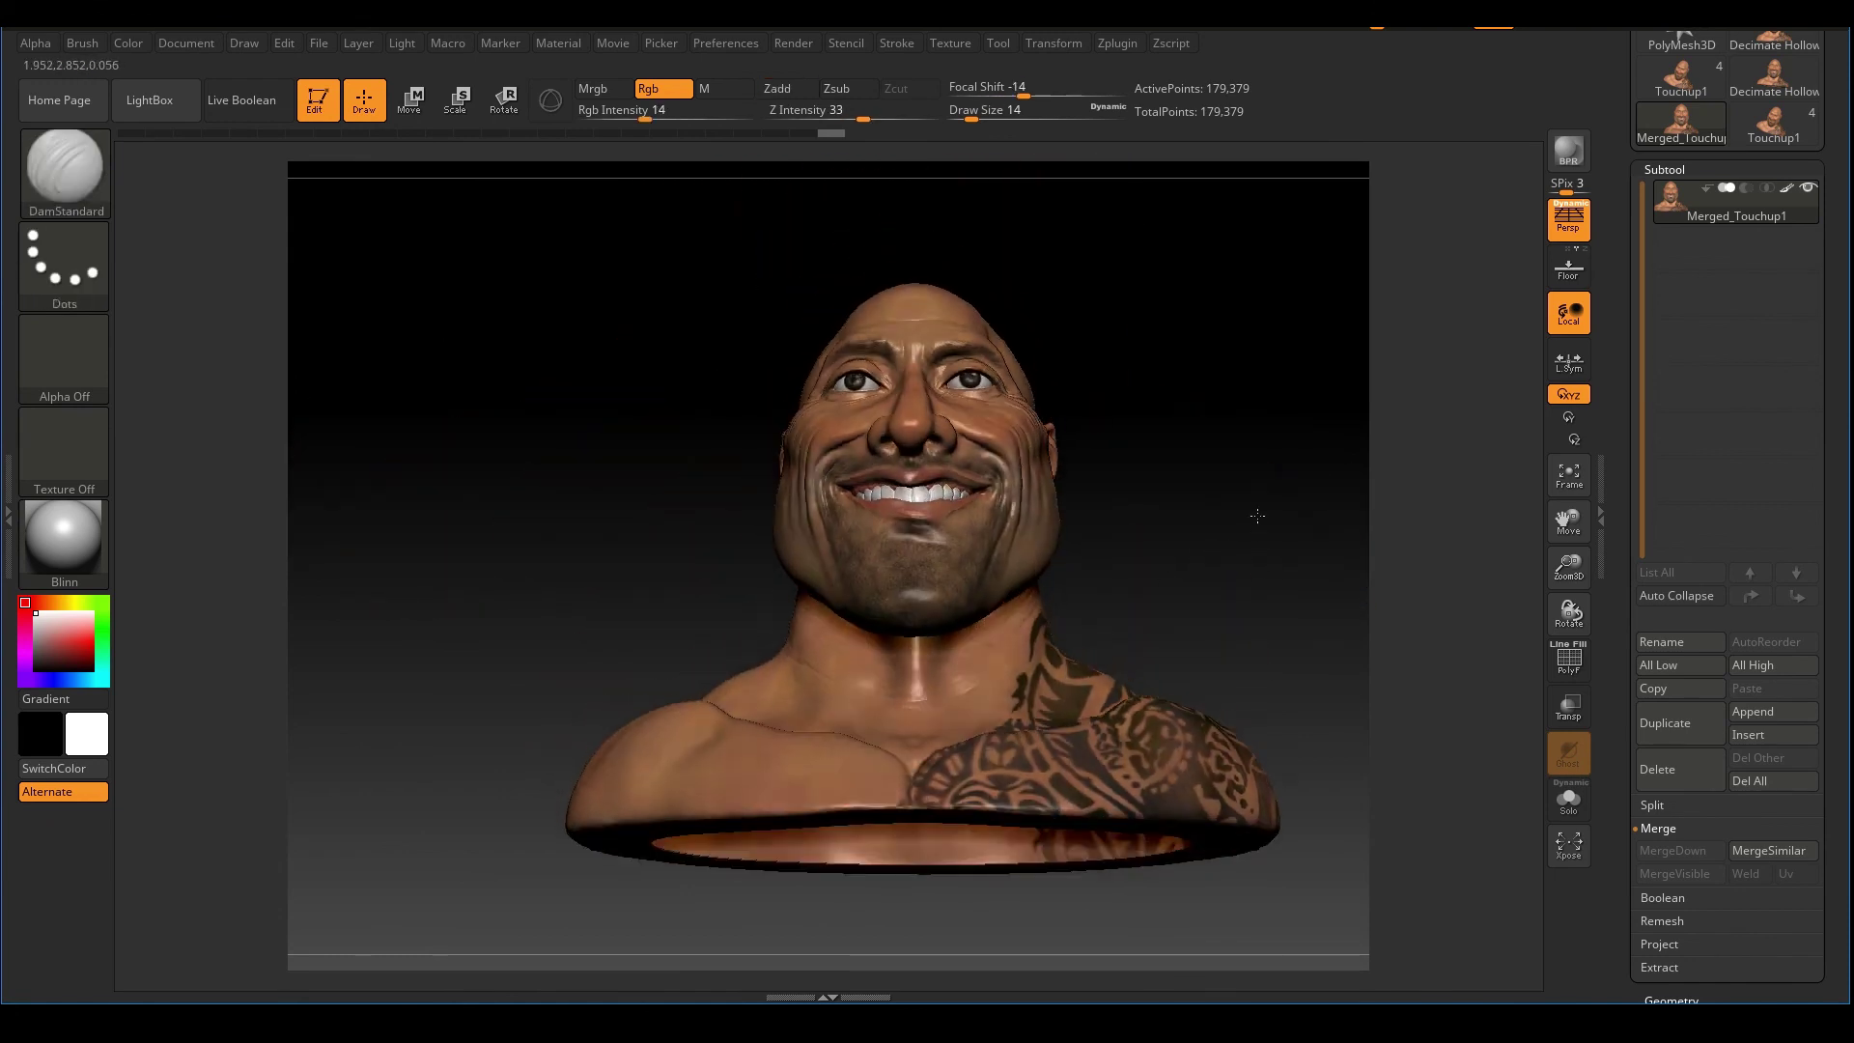
{"action": "mouse_move", "coordinate": [1257, 515]}
{"action": "right_mouse_down"}
{"action": "mouse_move", "coordinate": [1332, 432]}
{"action": "mouse_move", "coordinate": [1130, 490]}
{"action": "mouse_move", "coordinate": [1220, 484]}
{"action": "mouse_move", "coordinate": [1163, 509]}
{"action": "mouse_move", "coordinate": [1063, 467]}
{"action": "mouse_move", "coordinate": [1258, 588]}
{"action": "mouse_move", "coordinate": [1159, 488]}
{"action": "mouse_move", "coordinate": [1084, 457]}
{"action": "right_mouse_up"}
{"action": "mouse_move", "coordinate": [1193, 495]}
{"action": "right_mouse_down"}
{"action": "mouse_move", "coordinate": [1171, 480]}
{"action": "mouse_move", "coordinate": [1191, 542]}
{"action": "mouse_move", "coordinate": [1234, 570]}
{"action": "mouse_move", "coordinate": [1238, 419]}
{"action": "right_mouse_up"}
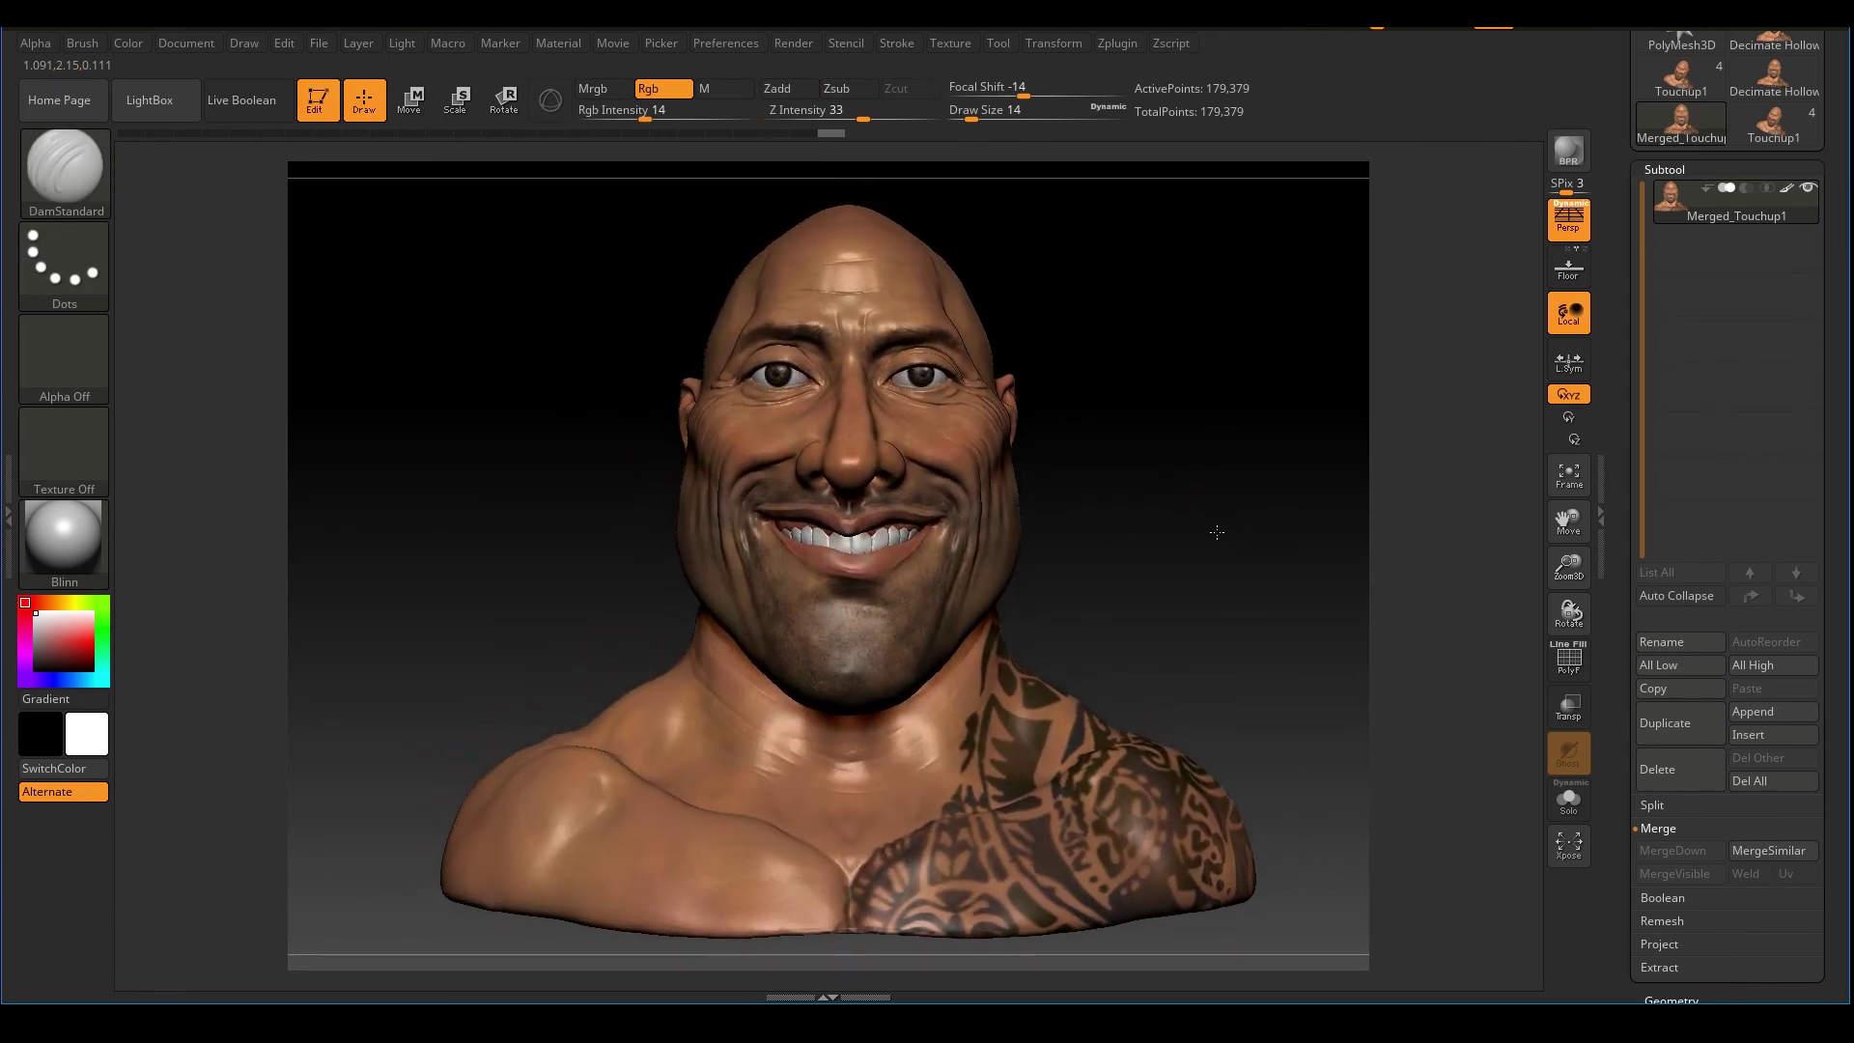
{"action": "mouse_move", "coordinate": [1216, 532]}
{"action": "right_mouse_down"}
{"action": "mouse_move", "coordinate": [1266, 544]}
{"action": "mouse_move", "coordinate": [1229, 538]}
{"action": "mouse_move", "coordinate": [1242, 553]}
{"action": "mouse_move", "coordinate": [1179, 377]}
{"action": "mouse_move", "coordinate": [1133, 385]}
{"action": "mouse_move", "coordinate": [1172, 419]}
{"action": "right_mouse_up"}
{"action": "right_click_drag", "start_coordinate": [1172, 419], "coordinate": [1195, 494], "text": "alt"}
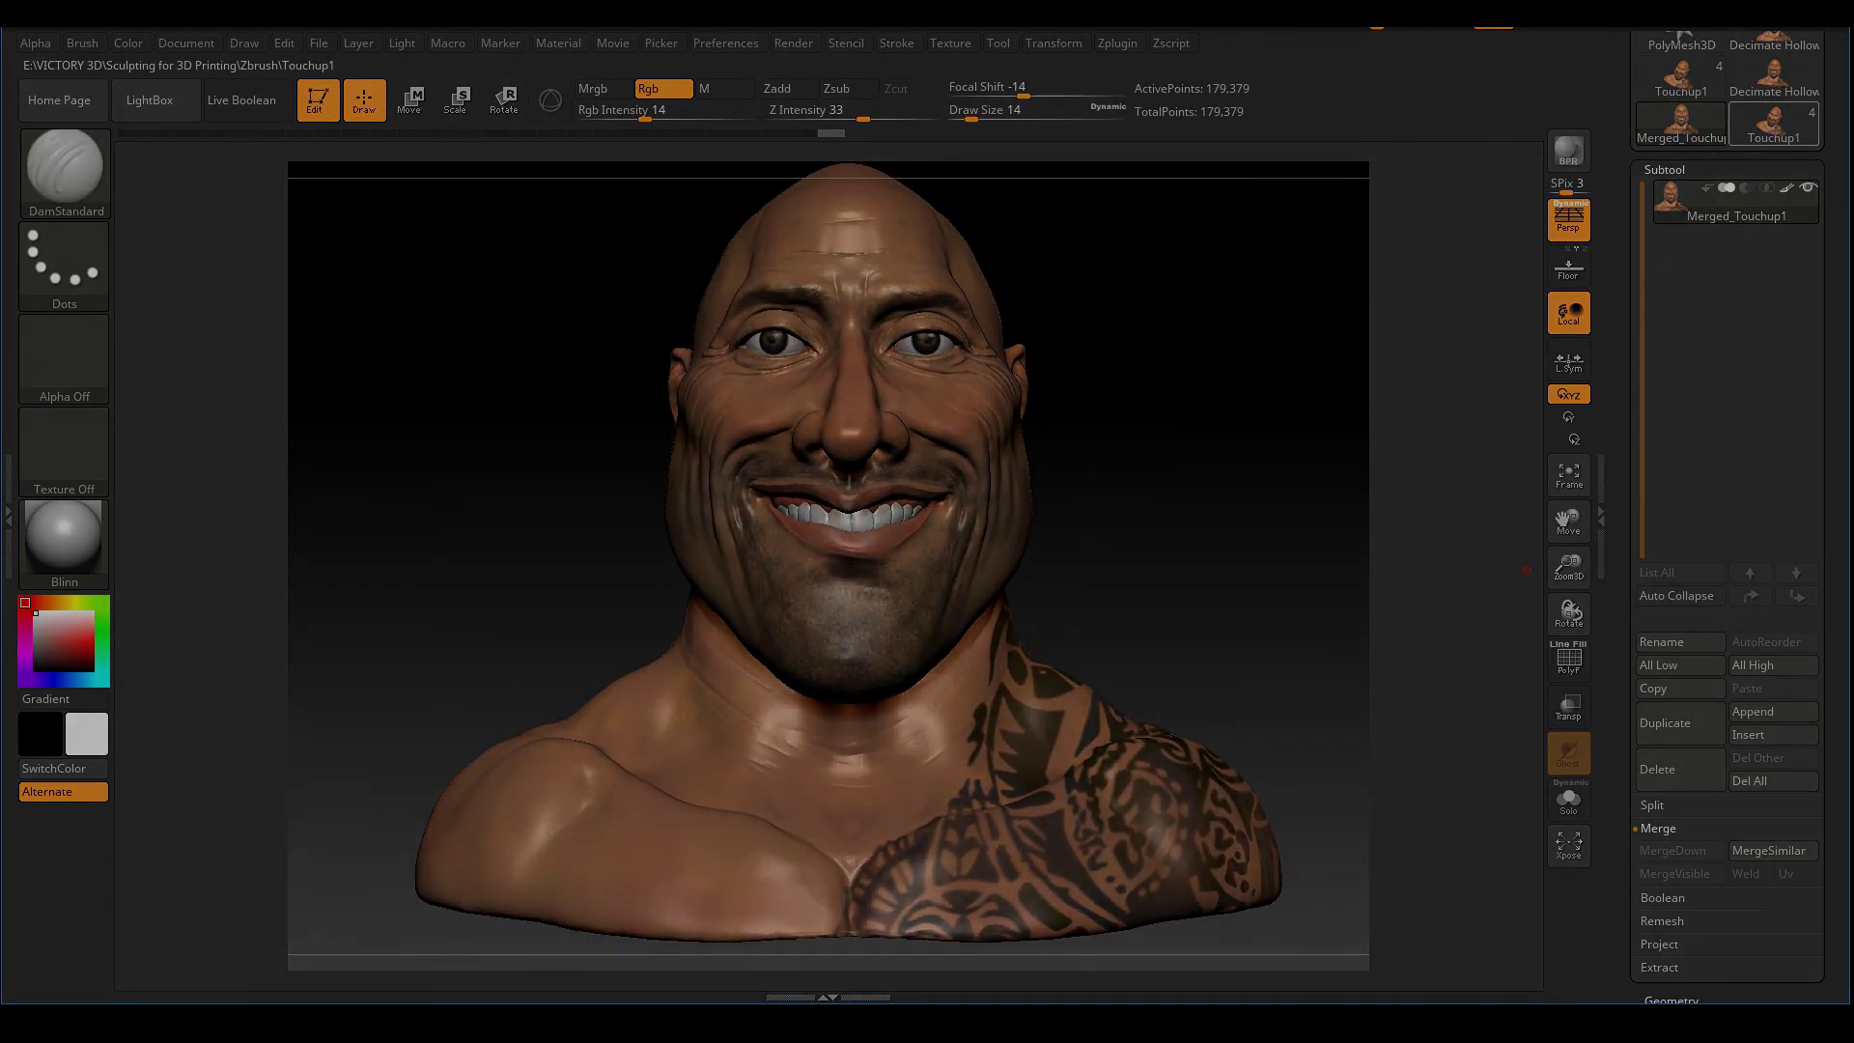